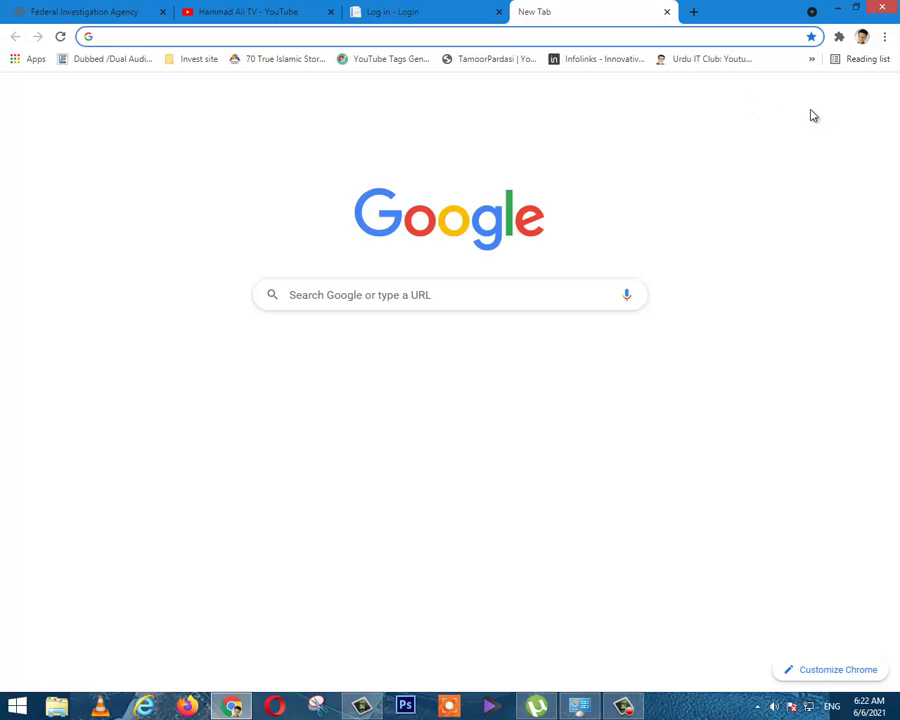
# - Start adding another Google account and open the form for creating a new account
pyautogui.click(872, 97)
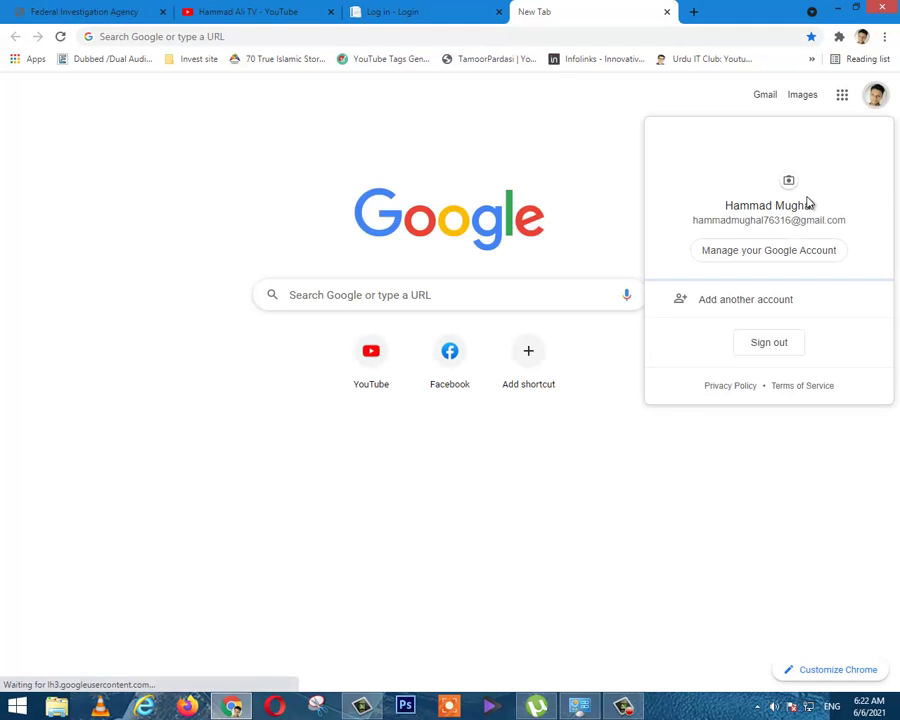
pyautogui.click(759, 297)
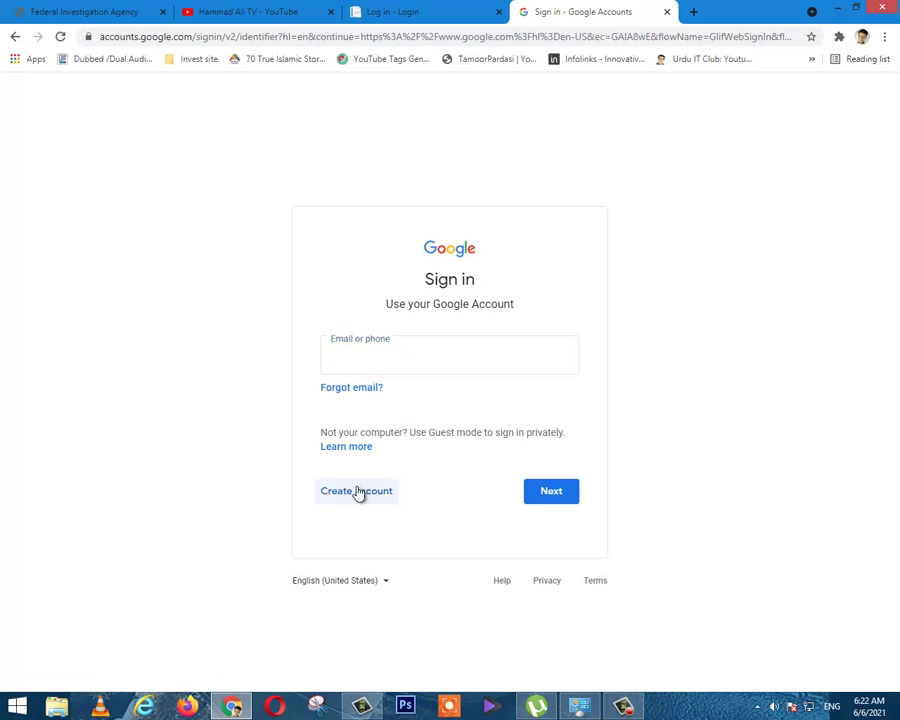
pyautogui.click(357, 490)
pyautogui.click(358, 531)
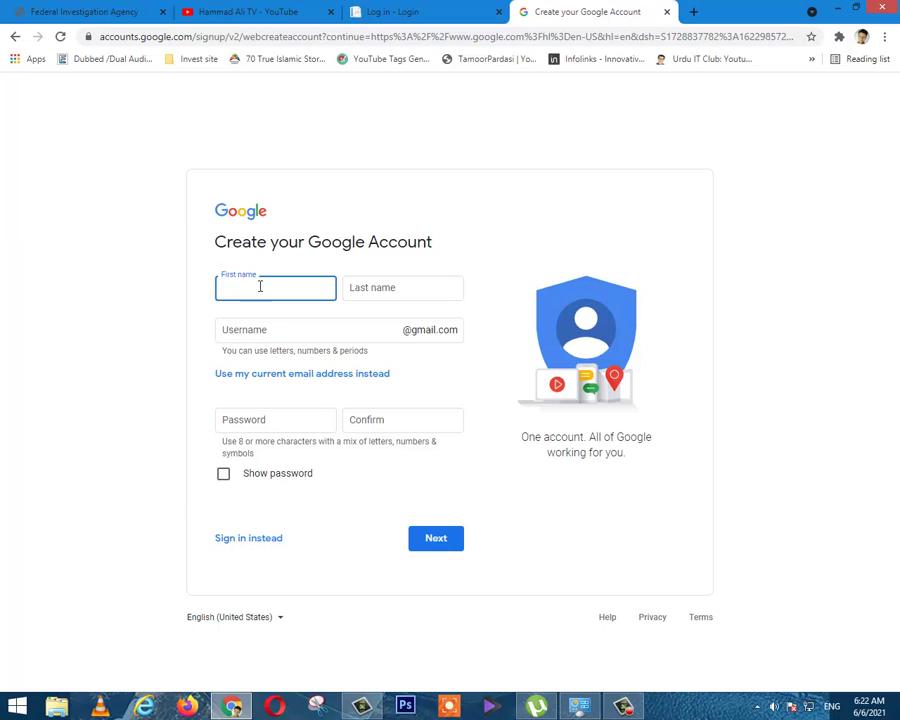
# - Examine the name, username, password and confirmation fields of the Google Account creation form
pyautogui.click(358, 290)
pyautogui.click(250, 337)
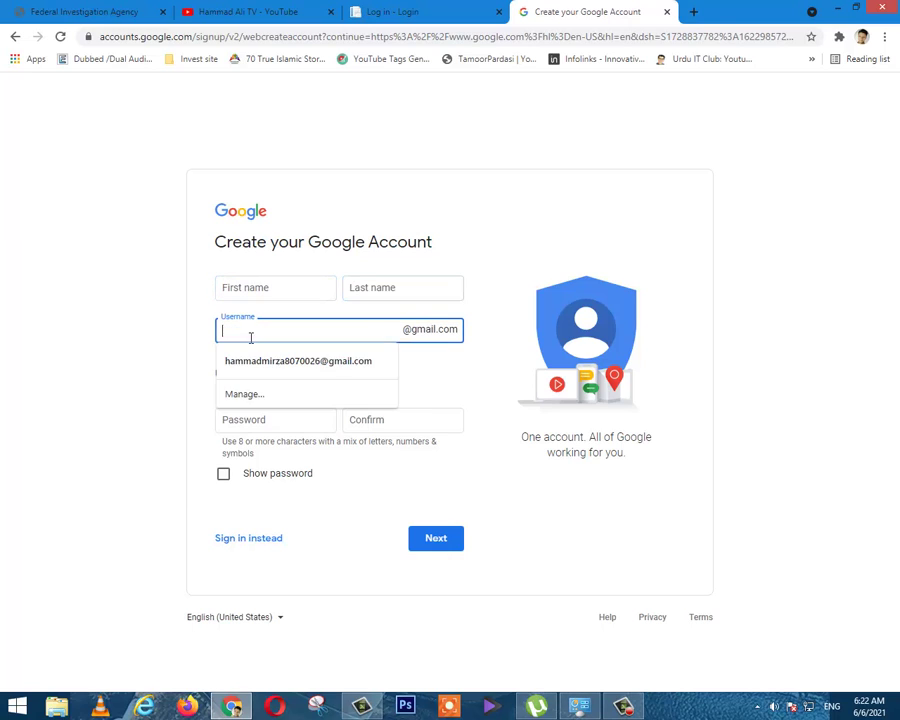
pyautogui.click(263, 417)
pyautogui.click(370, 419)
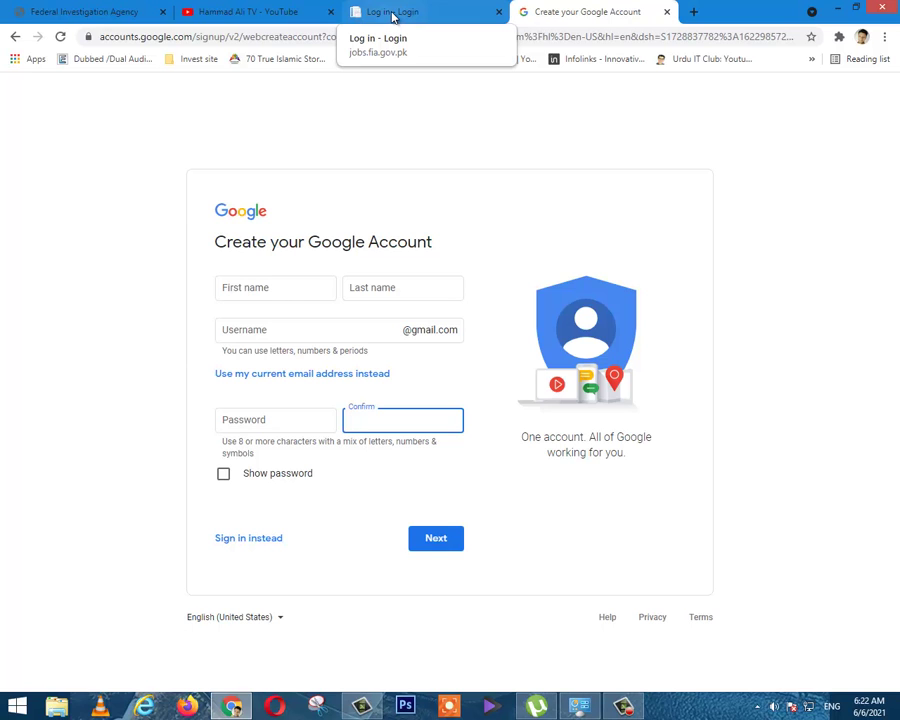
# - Switch to YouTube and search for "how to create an email account"
pyautogui.click(285, 11)
pyautogui.doubleClick(339, 95)
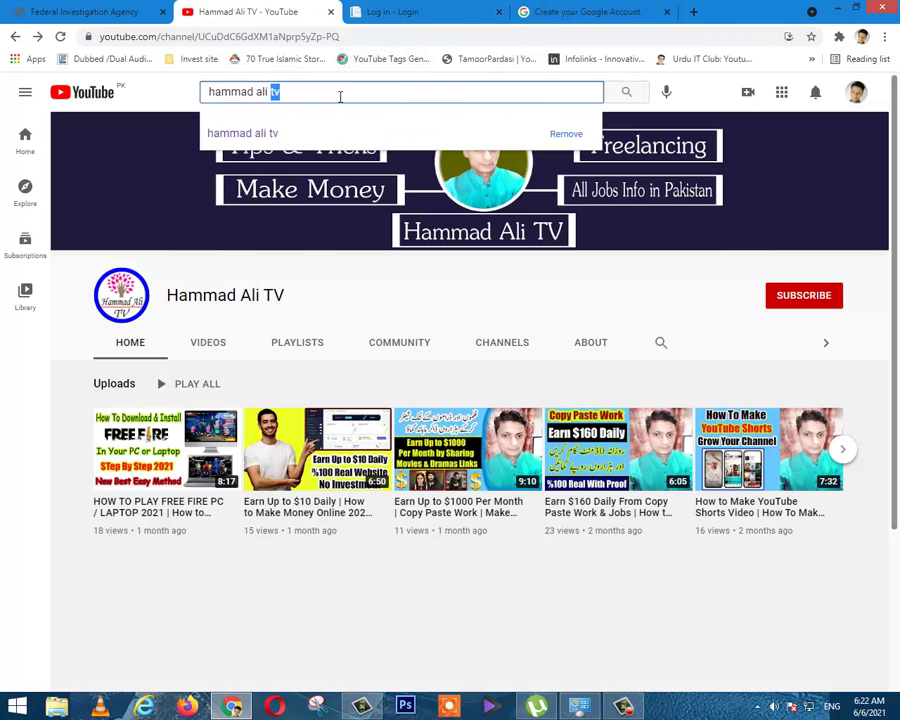
pyautogui.click(340, 96)
pyautogui.write('How ')
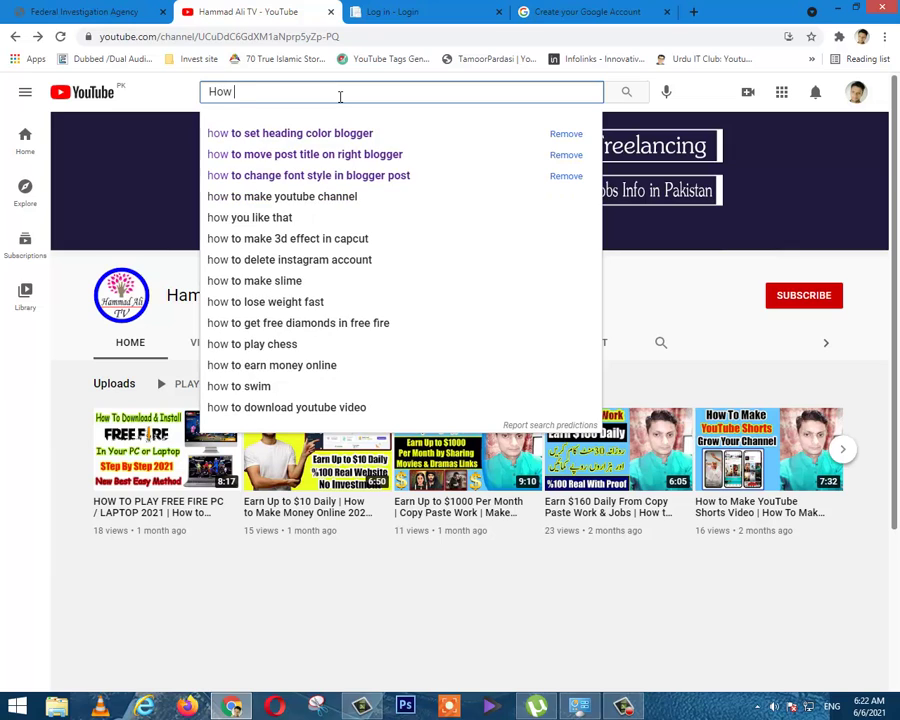
pyautogui.write('to Ea')
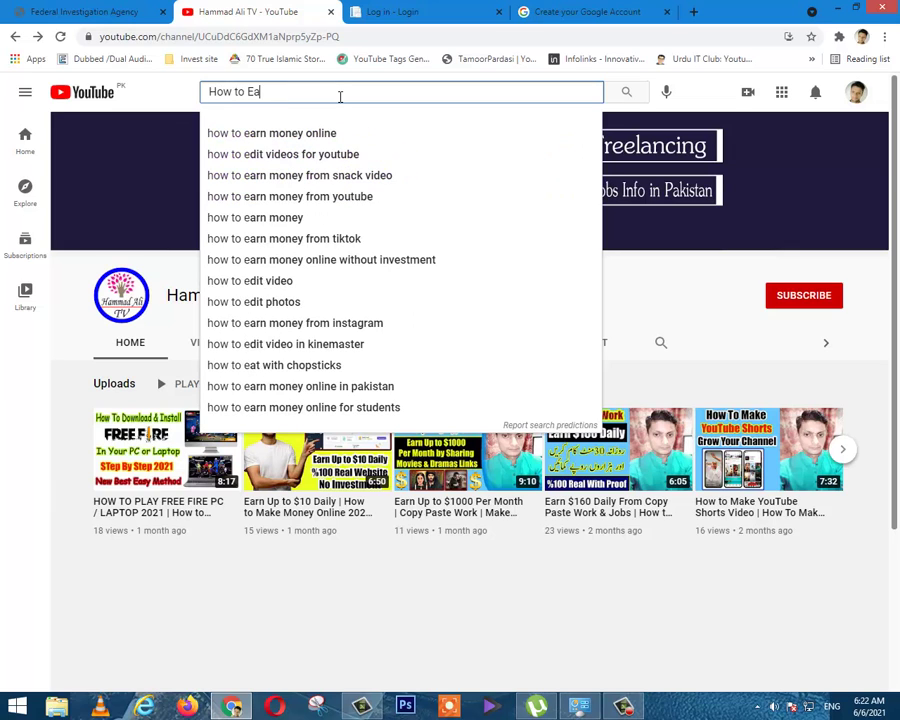
pyautogui.press('BackSpace')
pyautogui.press('BackSpace')
pyautogui.write('Crea')
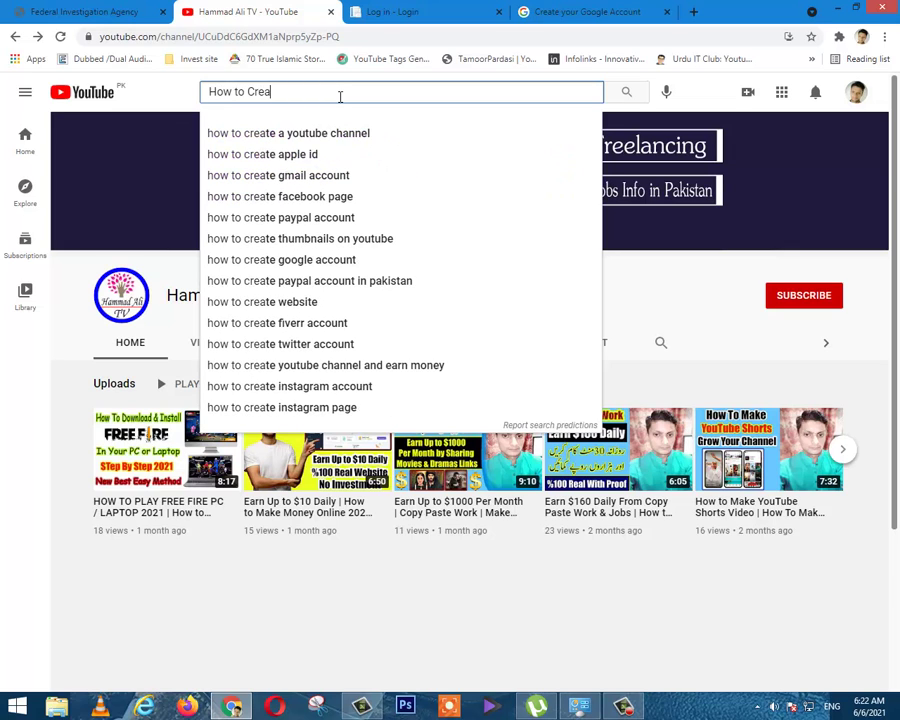
pyautogui.press('Down')
pyautogui.press('BackSpace')
pyautogui.press('BackSpace')
pyautogui.press('BackSpace')
pyautogui.press('BackSpace')
pyautogui.press('BackSpace')
pyautogui.press('BackSpace')
pyautogui.press('BackSpace')
pyautogui.press('BackSpace')
pyautogui.press('BackSpace')
pyautogui.press('BackSpace')
pyautogui.press('BackSpace')
pyautogui.press('BackSpace')
pyautogui.press('BackSpace')
pyautogui.press('BackSpace')
pyautogui.press('BackSpace')
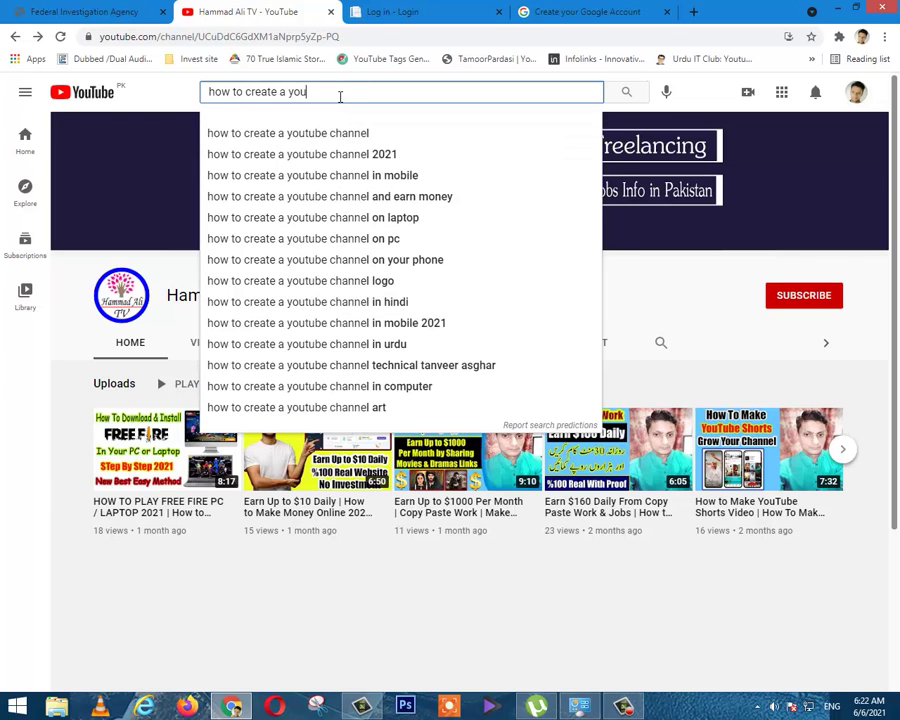
pyautogui.write('em')
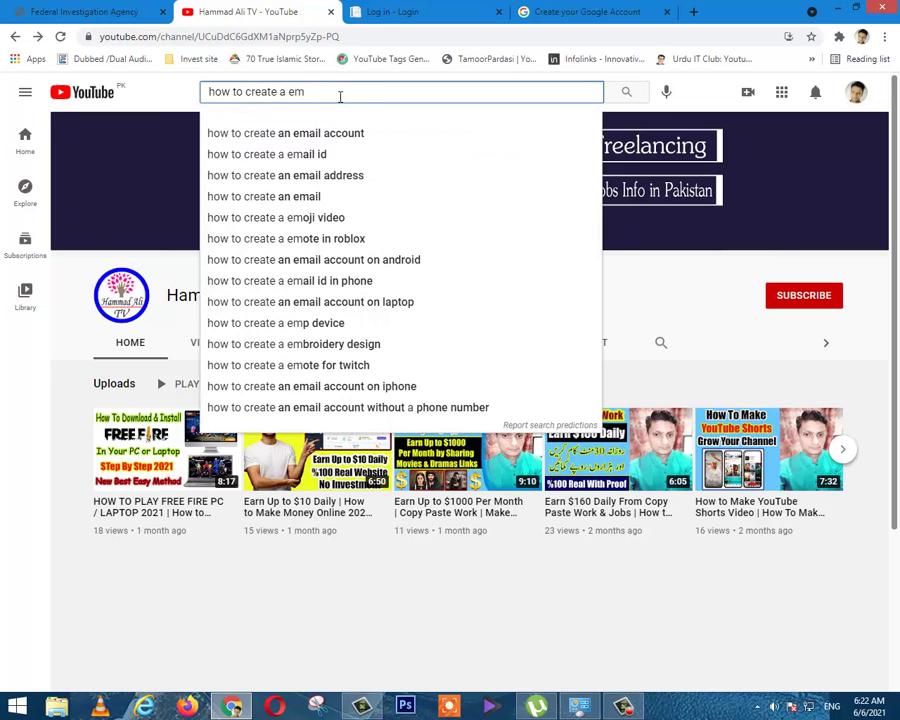
pyautogui.press('Down')
pyautogui.press('Return')
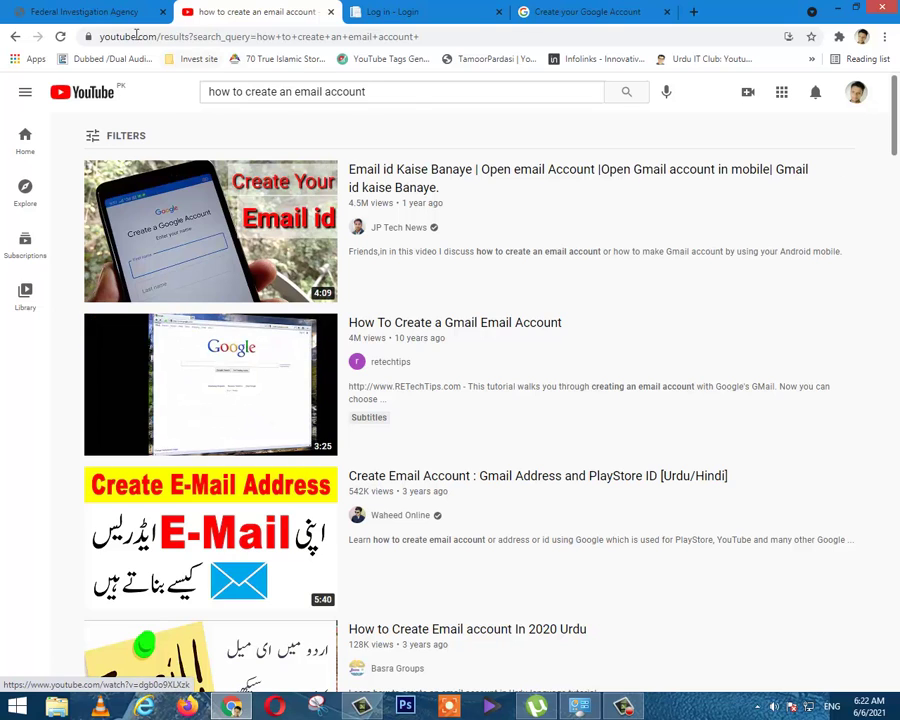
# - Return to the Federal Investigation Agency jobs portal and open its registration form for new users
pyautogui.click(90, 12)
pyautogui.click(402, 11)
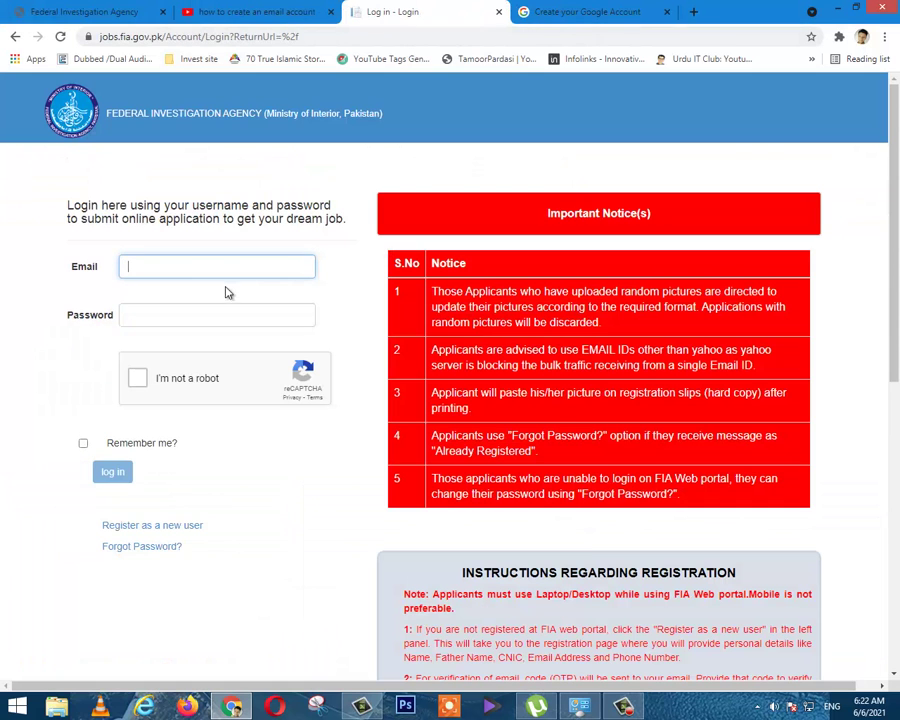
pyautogui.click(168, 527)
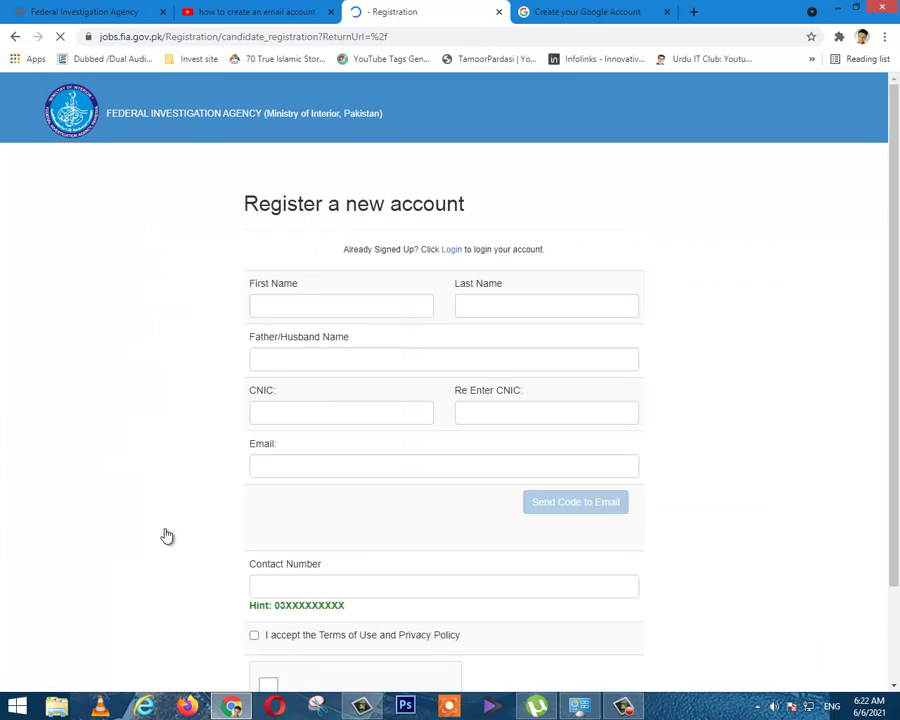
# - Fill in the applicant's first name, last name and e-mail on the registration form from a saved autofill entry
pyautogui.click(278, 297)
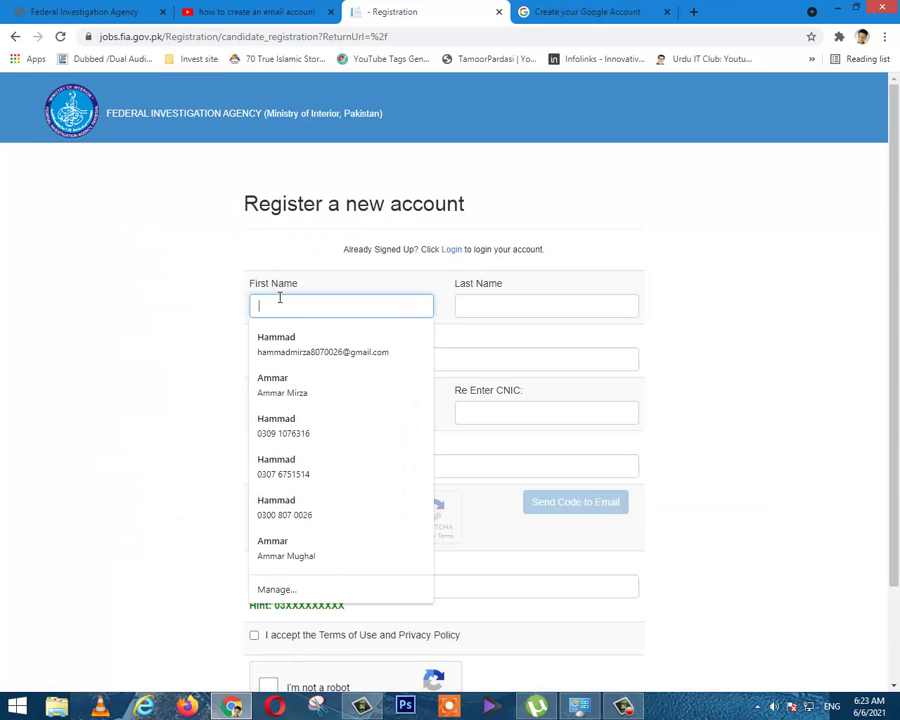
pyautogui.click(468, 308)
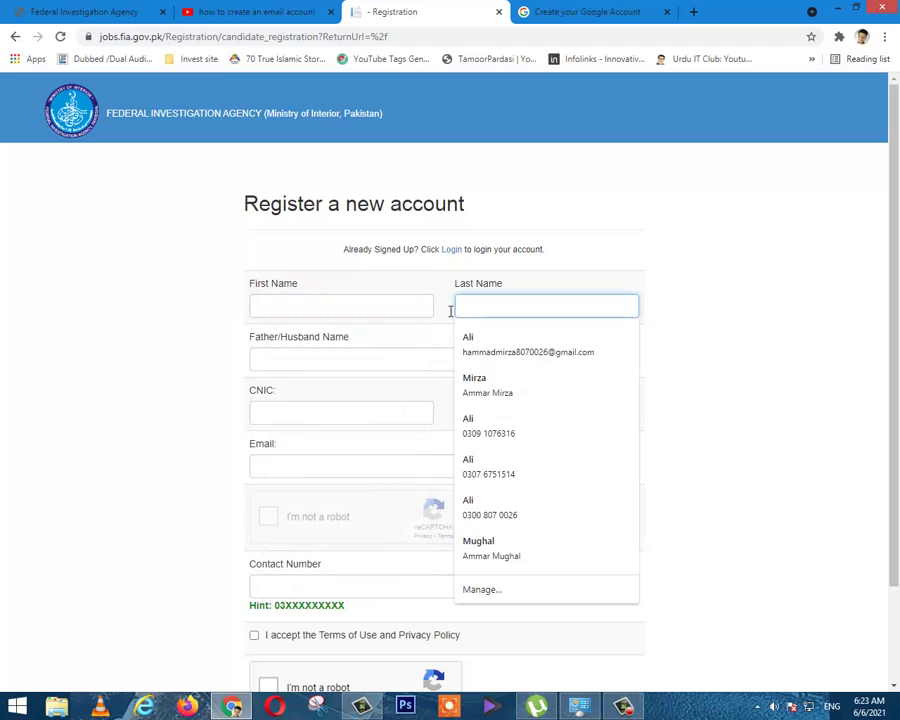
pyautogui.click(370, 304)
pyautogui.click(323, 343)
# - Examine the Father/Husband Name, CNIC and Re Enter CNIC fields of the registration form
pyautogui.click(317, 360)
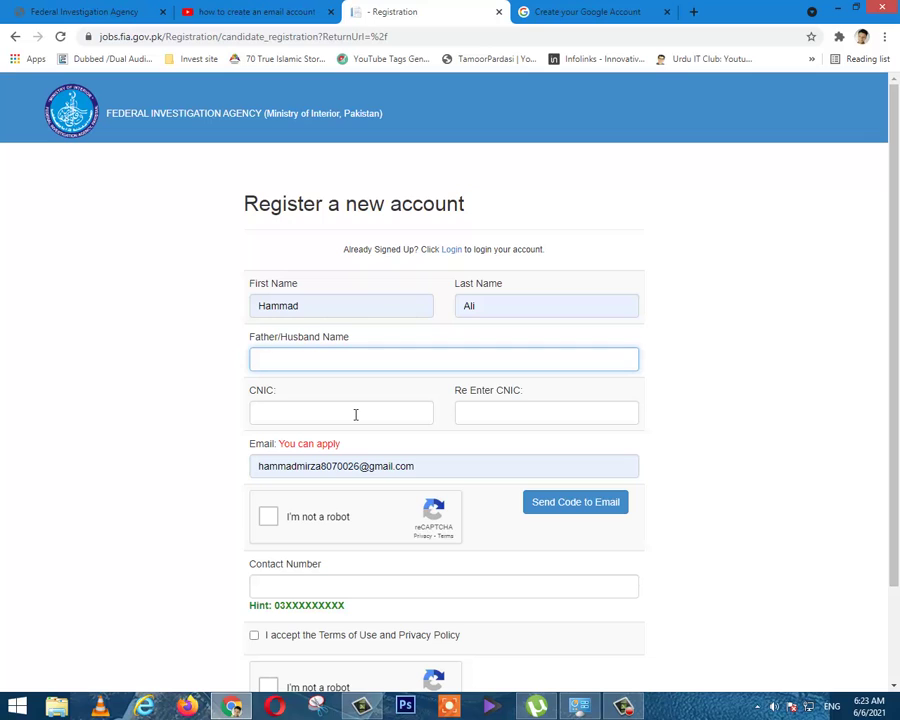
pyautogui.scroll(-1, 356, 414)
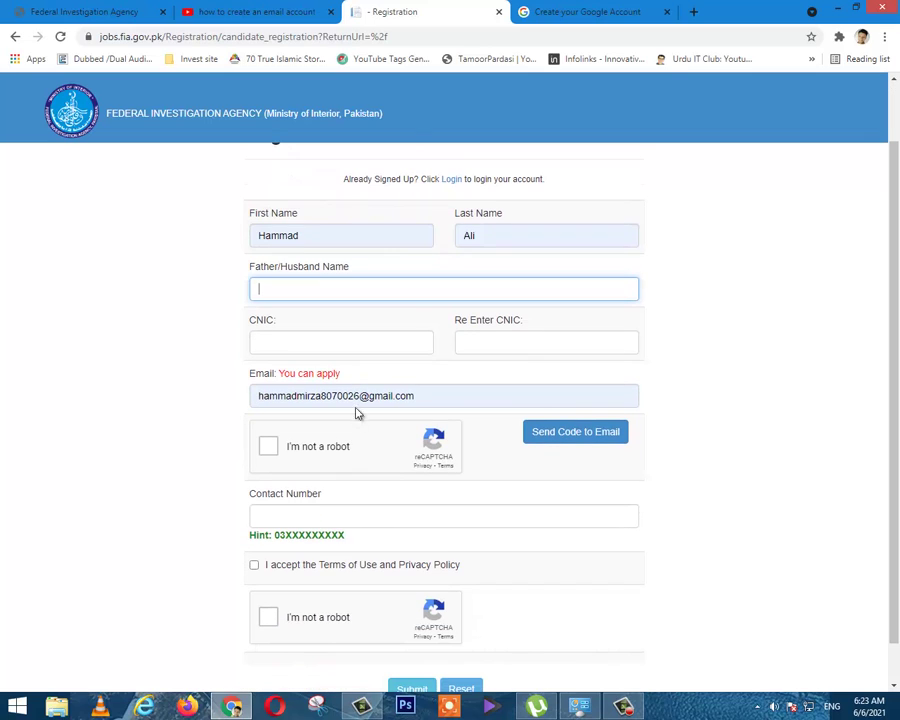
pyautogui.click(299, 346)
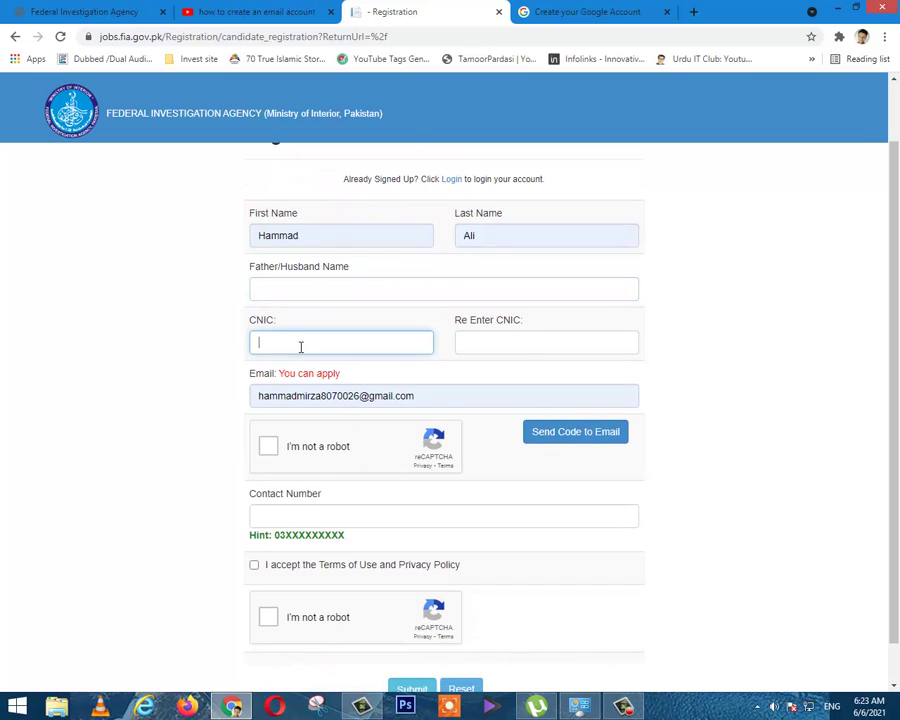
pyautogui.click(570, 343)
pyautogui.click(372, 343)
pyautogui.click(462, 343)
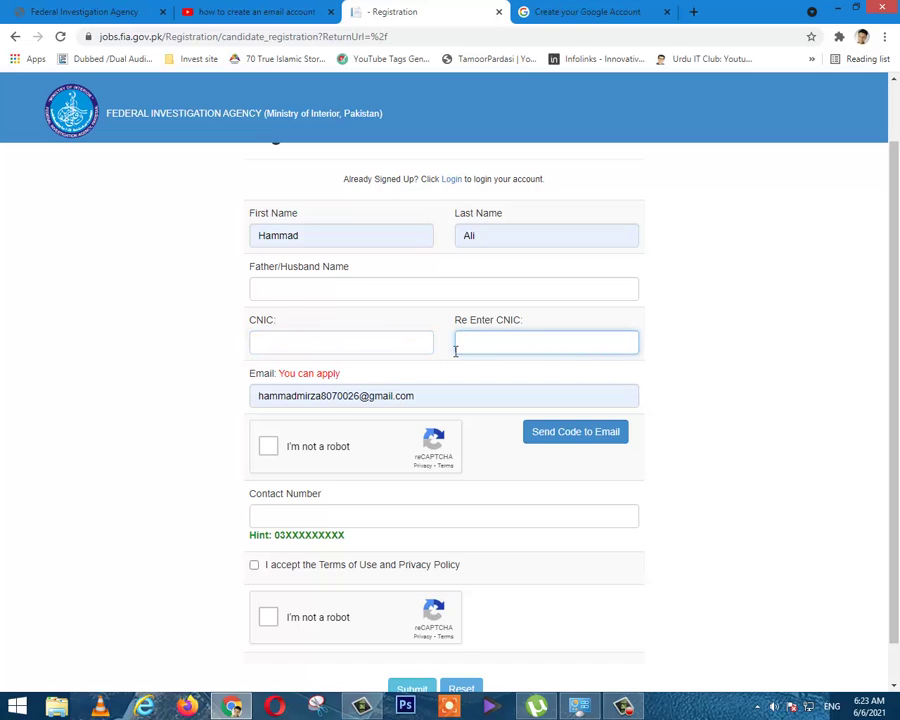
# - Pass both robot checks, accept the Terms of Use and Privacy Policy, and try to submit the registration form
pyautogui.click(268, 446)
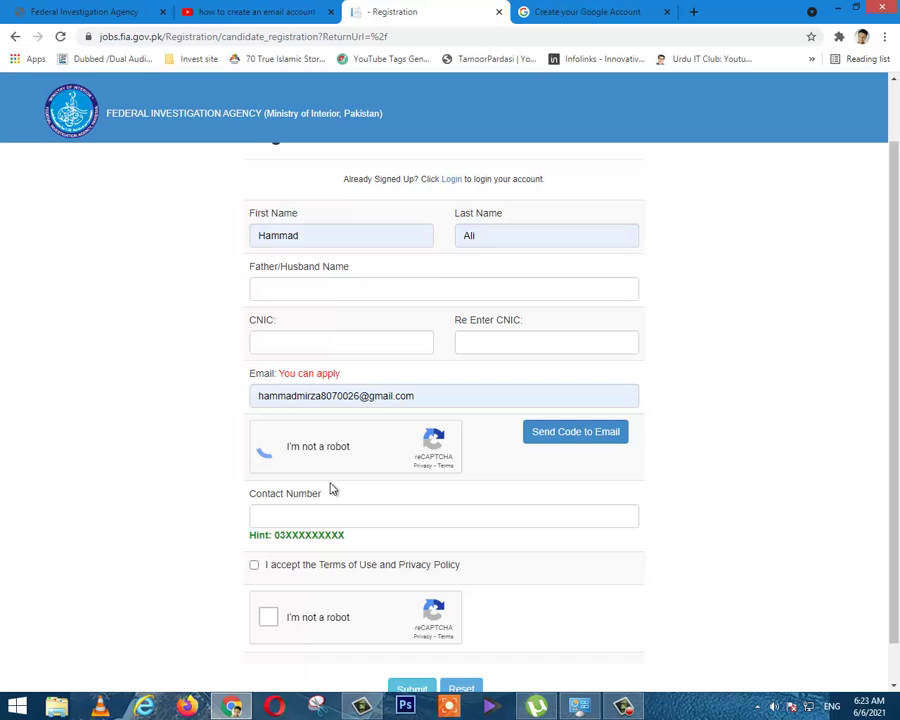
pyautogui.click(298, 515)
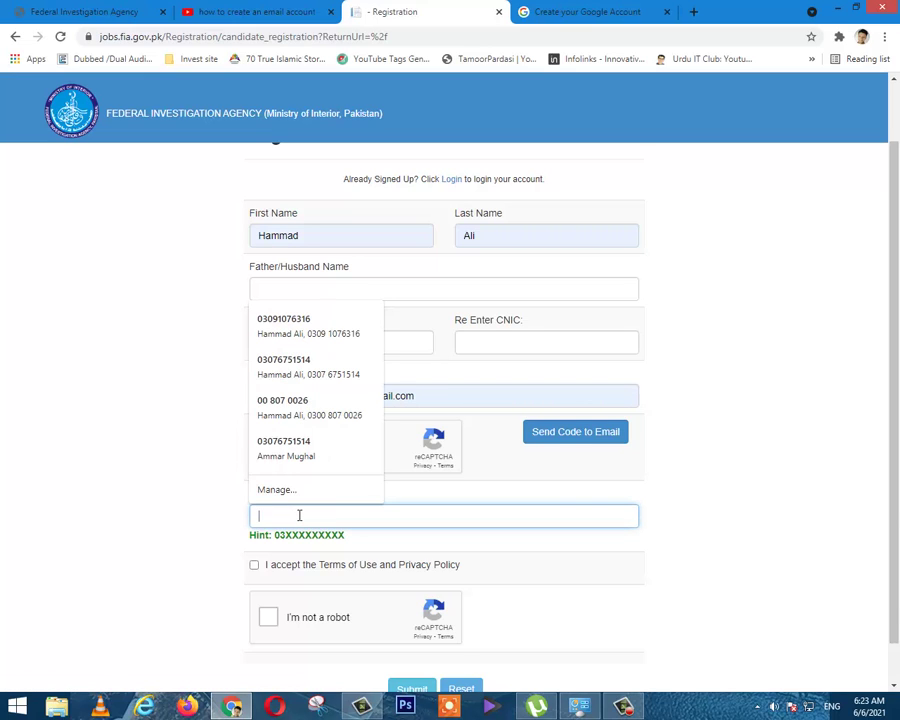
pyautogui.click(254, 566)
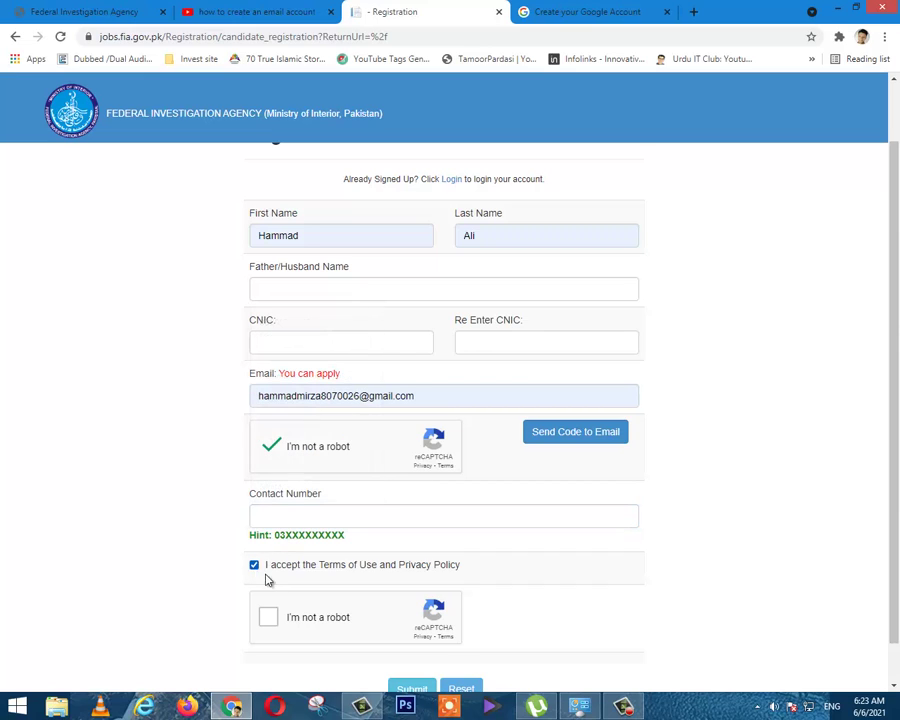
pyautogui.click(266, 617)
pyautogui.scroll(-1, 263, 620)
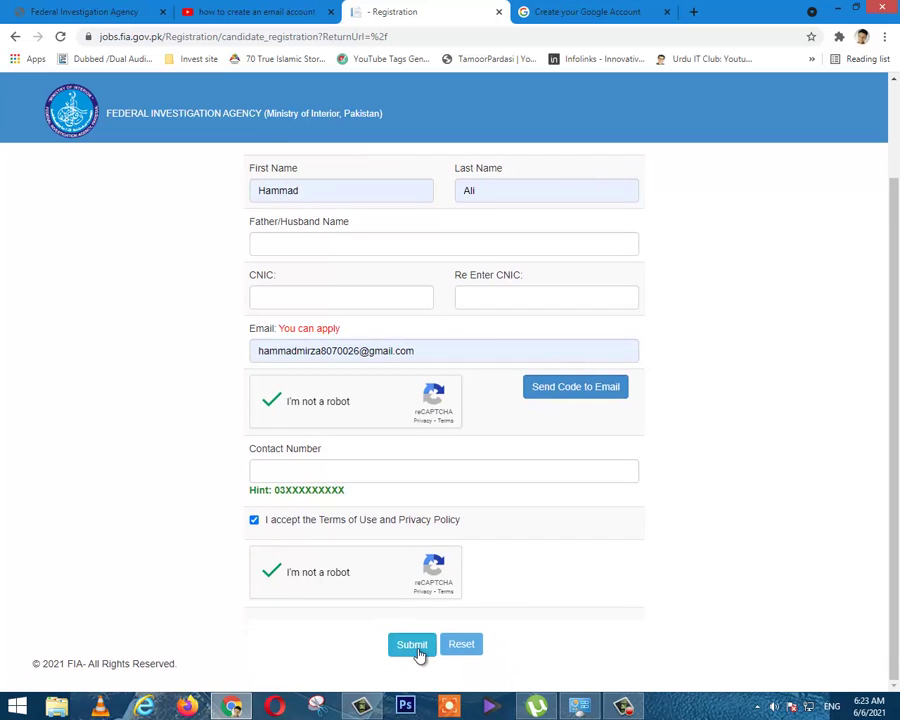
pyautogui.click(412, 650)
# - Close the Google Account creation page and open the Gmail inbox in a new browser tab
pyautogui.click(541, 14)
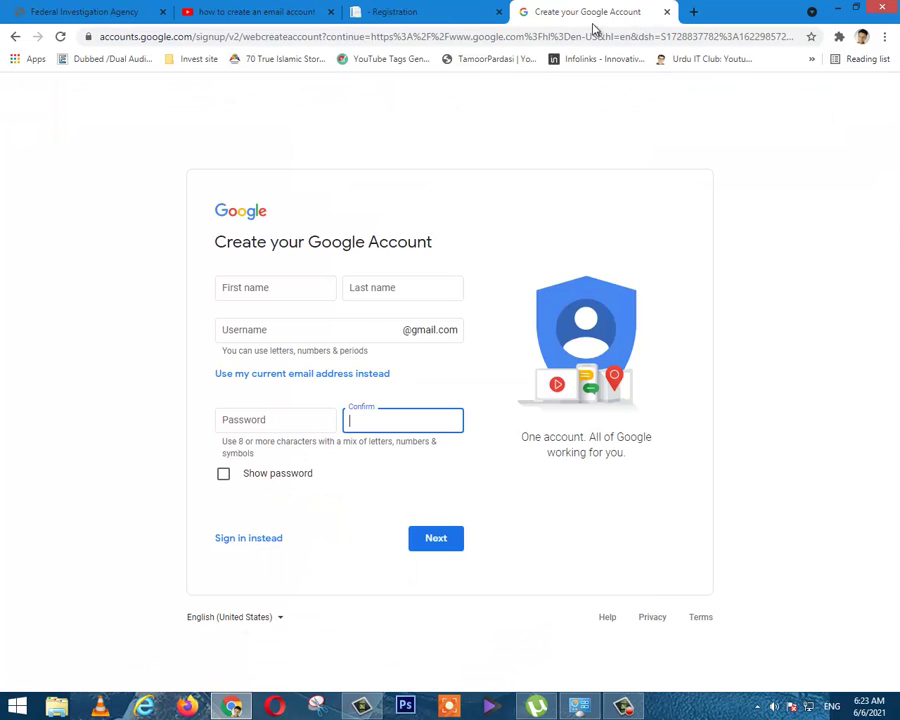
pyautogui.click(694, 11)
pyautogui.click(582, 12)
pyautogui.click(582, 12)
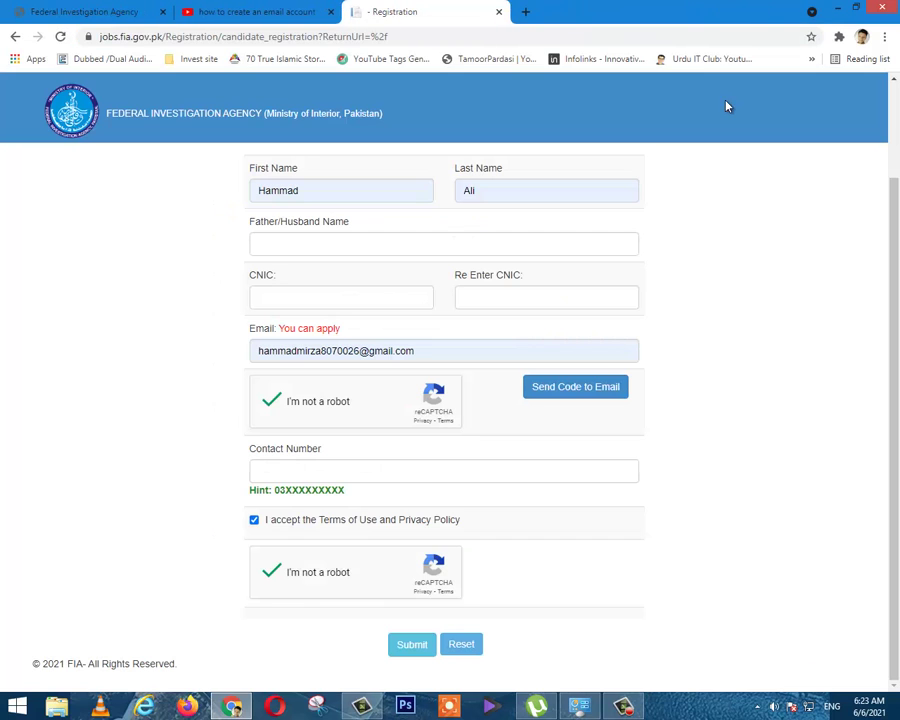
pyautogui.click(524, 11)
pyautogui.click(690, 11)
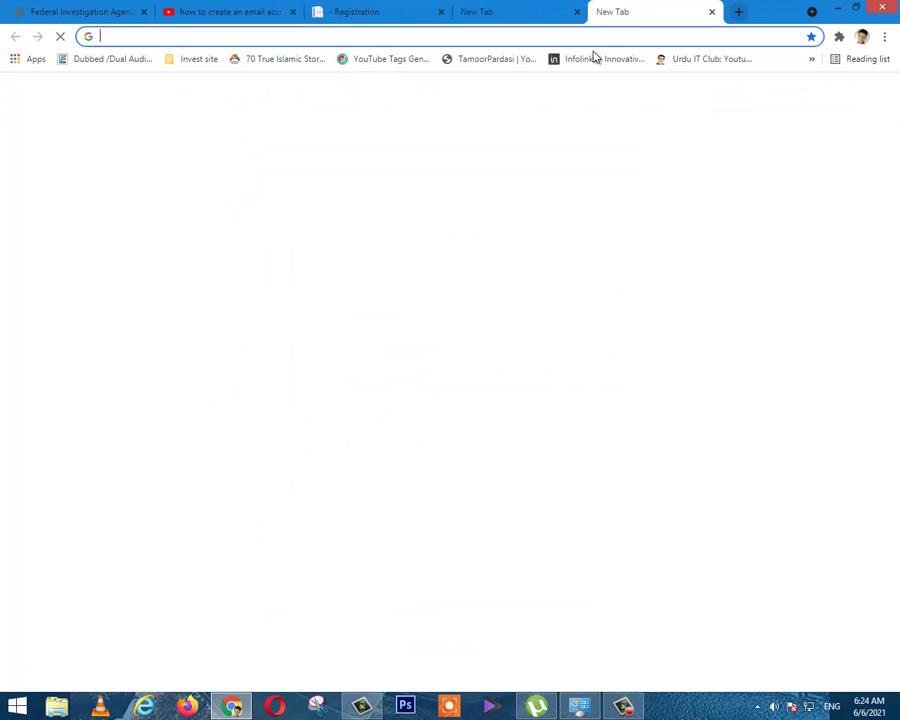
pyautogui.click(772, 96)
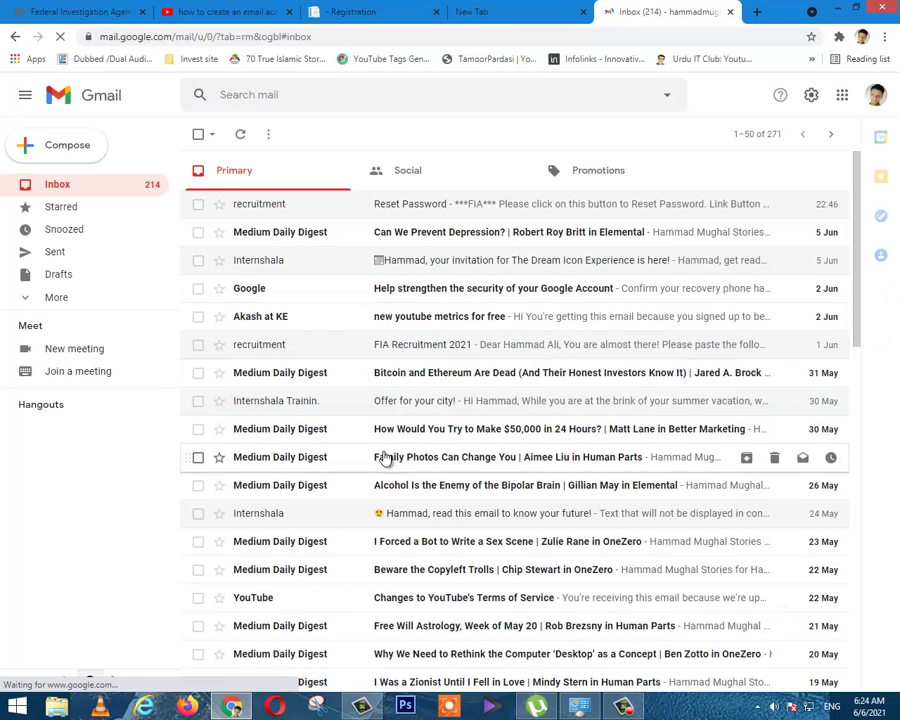
# - Open the "FIA Recruitment 2021" e-mail and highlight the verification code in it
pyautogui.click(407, 354)
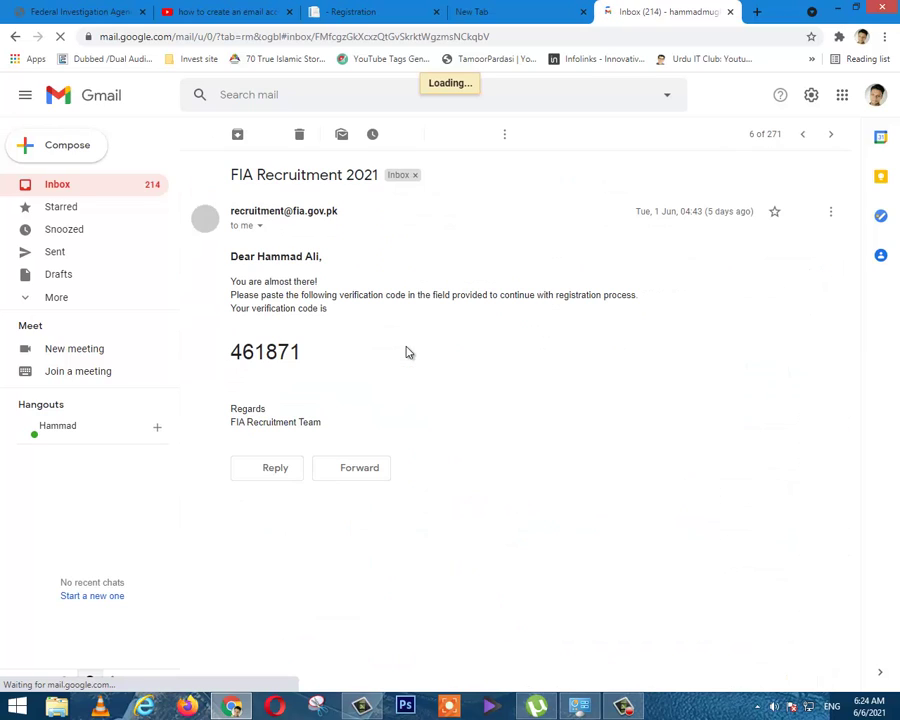
pyautogui.moveTo(299, 351); pyautogui.dragTo(240, 352)
pyautogui.click(240, 352)
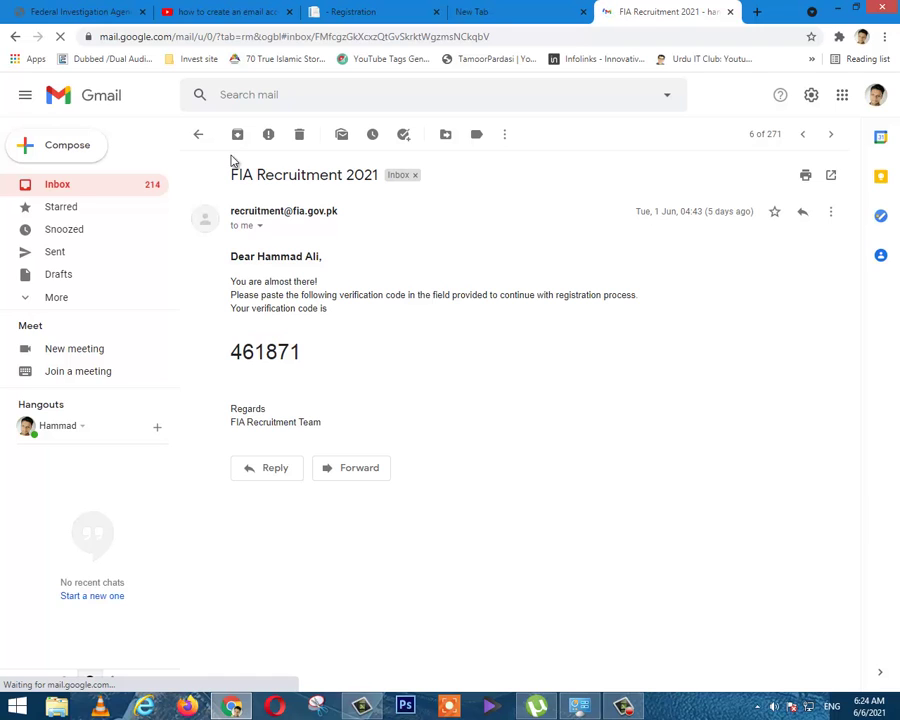
# - Go back to the FIA portal's login page, enter the account e-mail and password, and pass the robot check
pyautogui.click(355, 8)
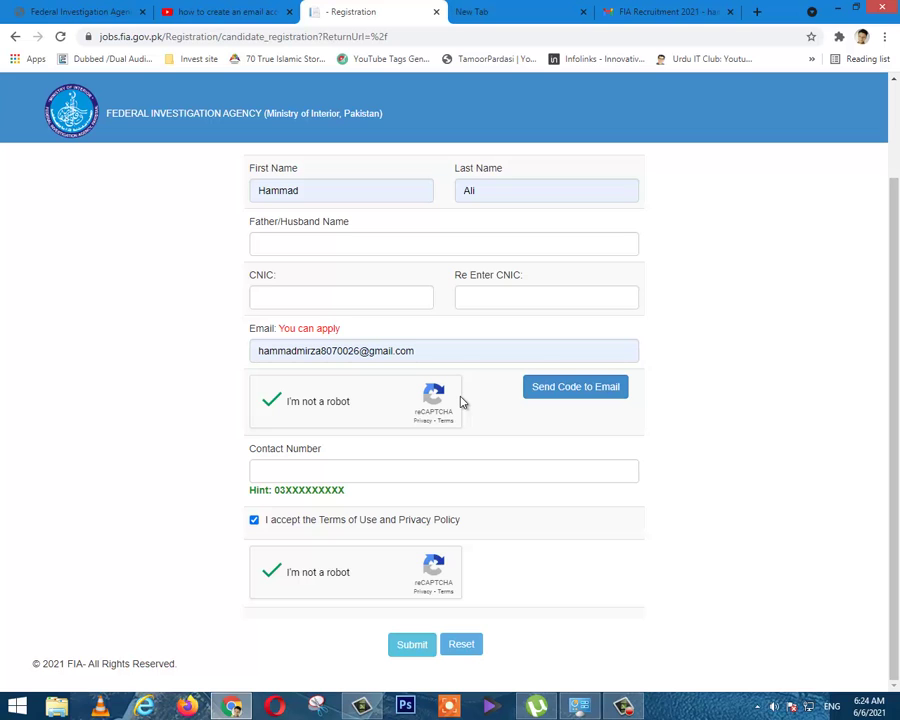
pyautogui.click(10, 38)
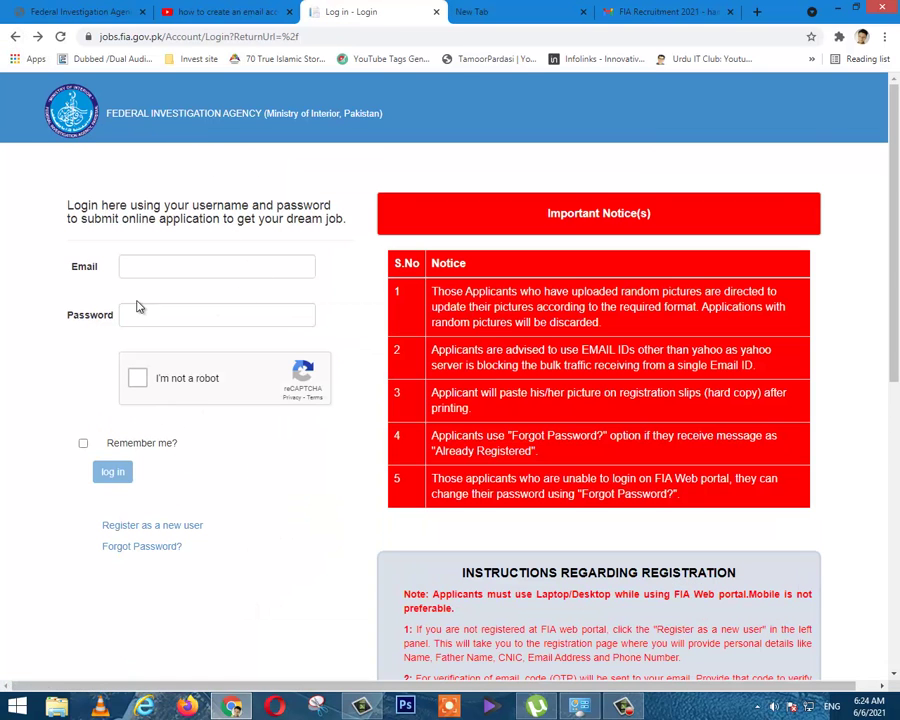
pyautogui.click(220, 265)
pyautogui.click(186, 268)
pyautogui.click(186, 268)
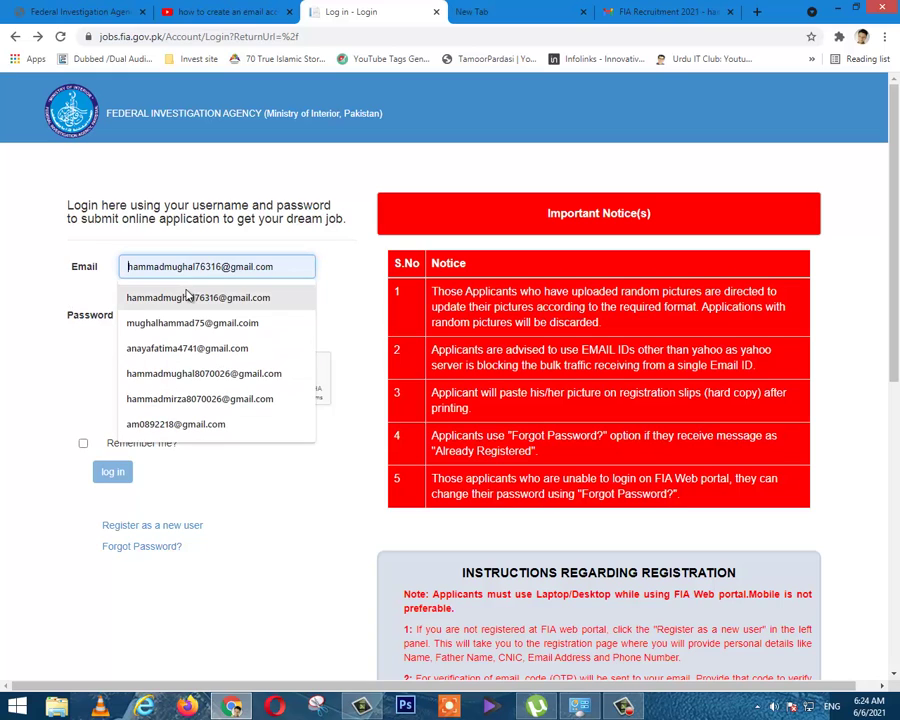
pyautogui.click(188, 296)
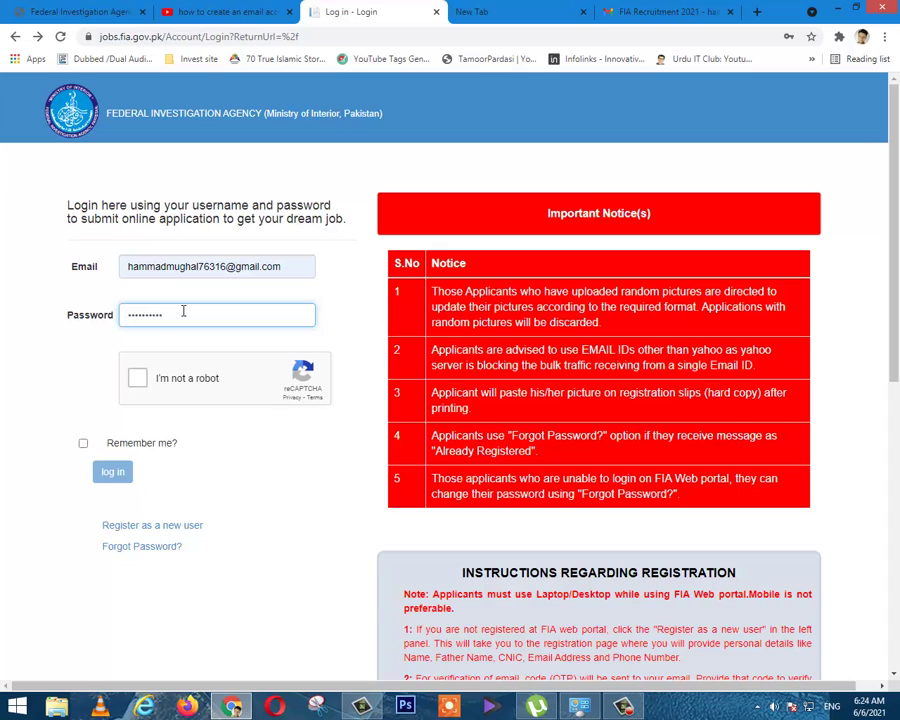
pyautogui.click(139, 377)
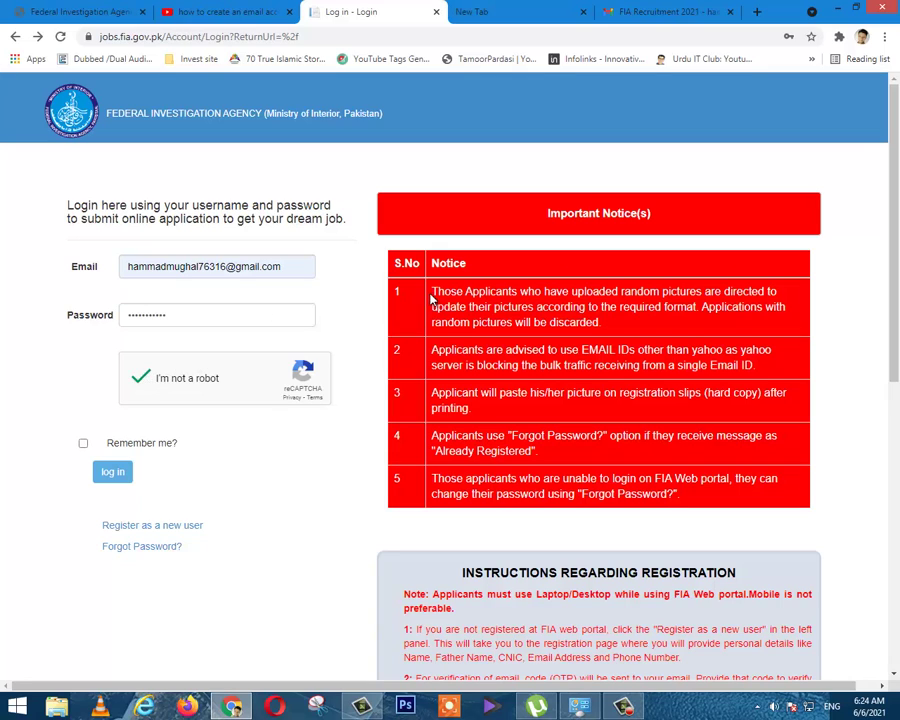
# - Enable Remember me on the login form and log in to the FIA portal
pyautogui.moveTo(436, 292); pyautogui.dragTo(452, 292)
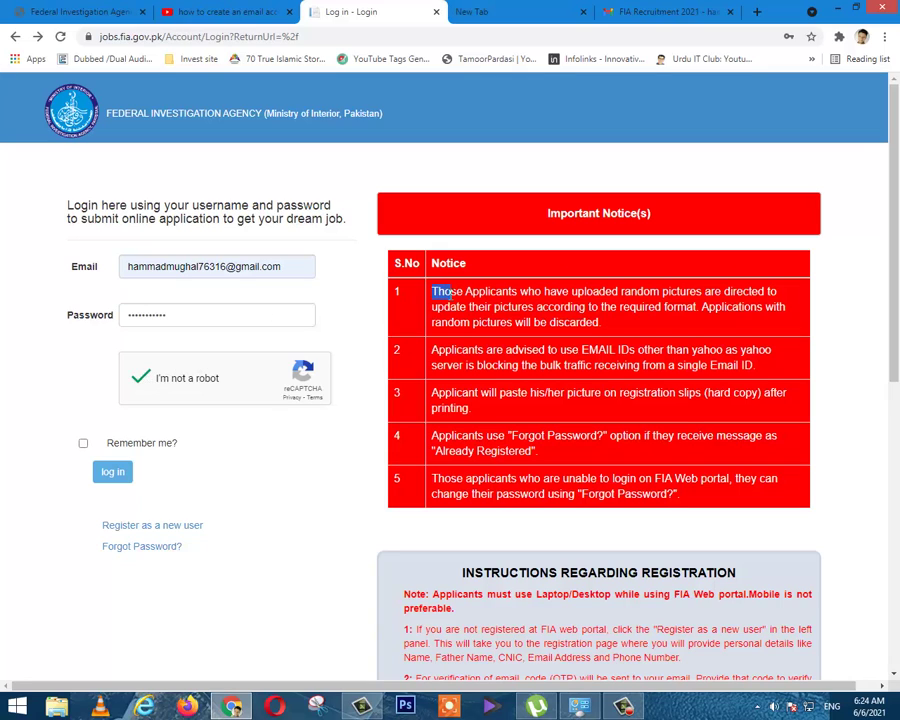
pyautogui.click(465, 292)
pyautogui.click(84, 444)
pyautogui.click(110, 473)
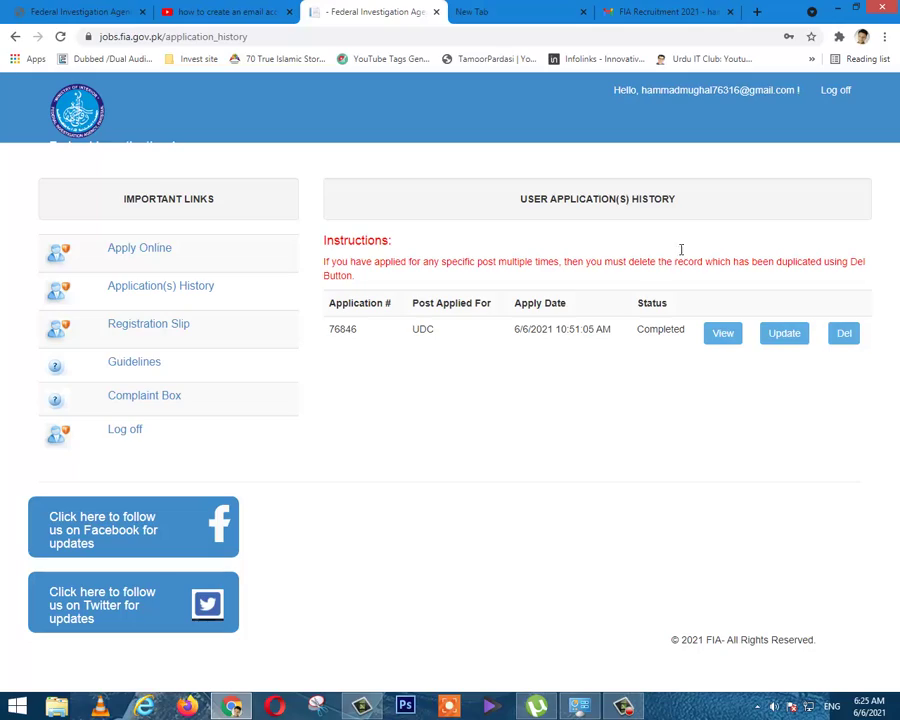
# - Switch to the desktop, open UDC FIA.oxps to view the candidate registration slip, and close it
pyautogui.click(840, 14)
pyautogui.click(838, 12)
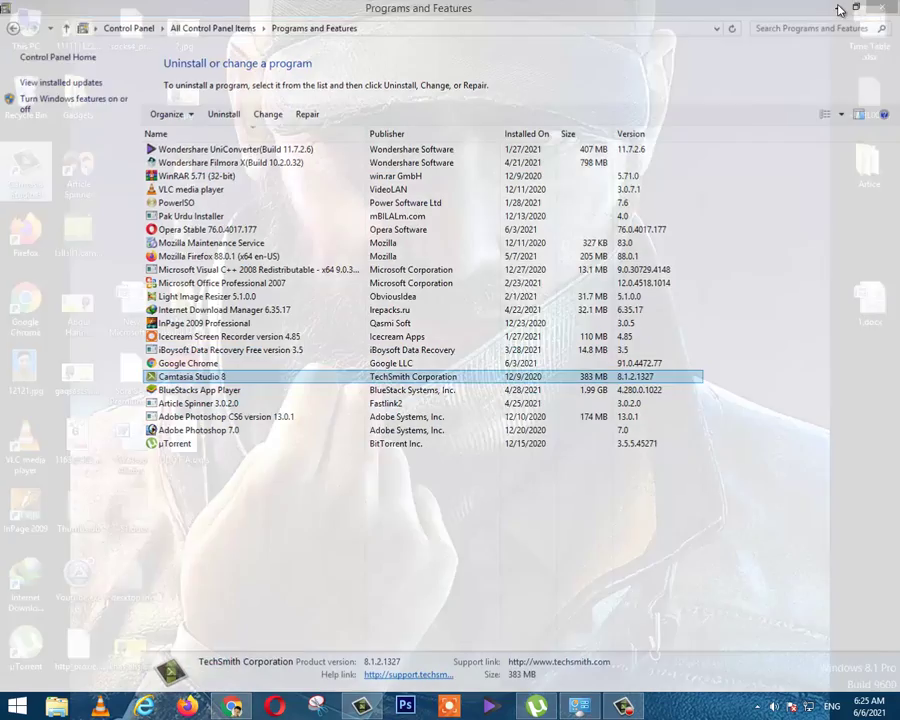
pyautogui.doubleClick(186, 440)
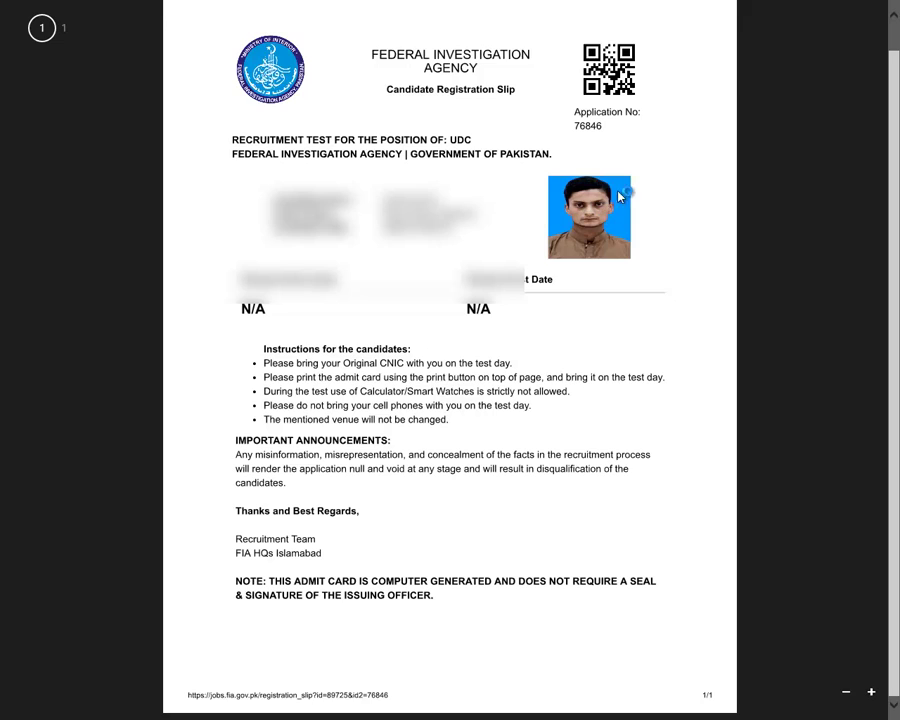
pyautogui.moveTo(536, 8)
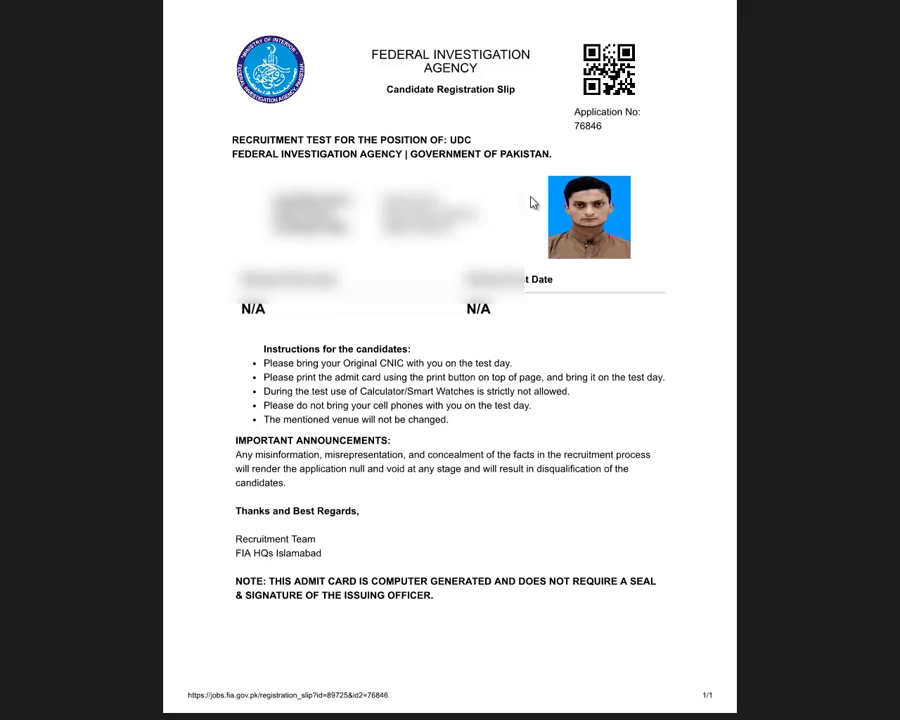
pyautogui.moveTo(892, 6)
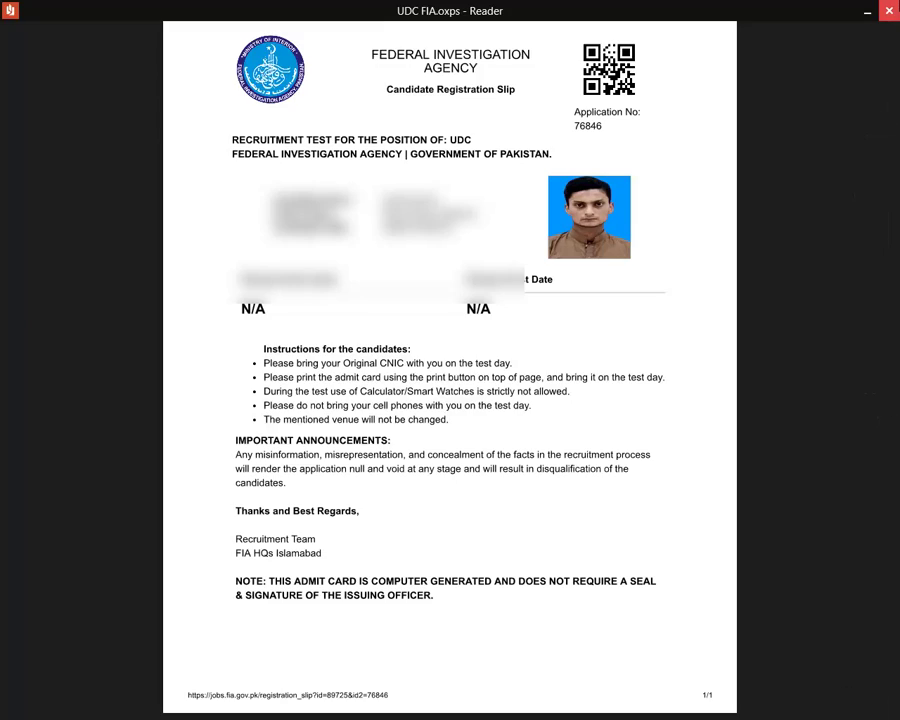
pyautogui.click(889, 11)
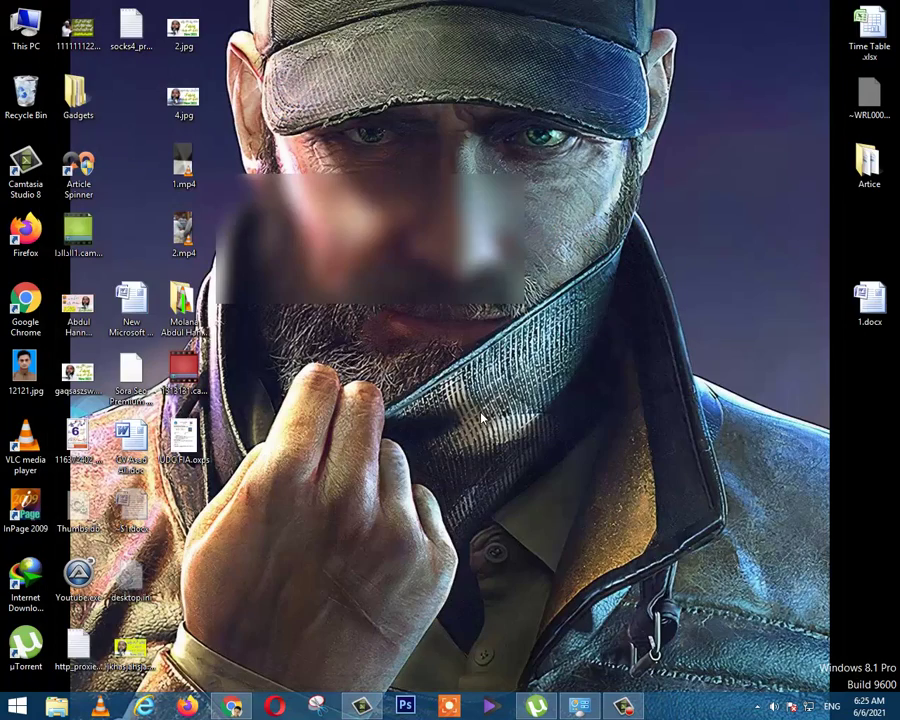
# - Return to the FIA portal in Chrome, examine the submitted UDC application's full copy, and go back to the application history
pyautogui.click(232, 706)
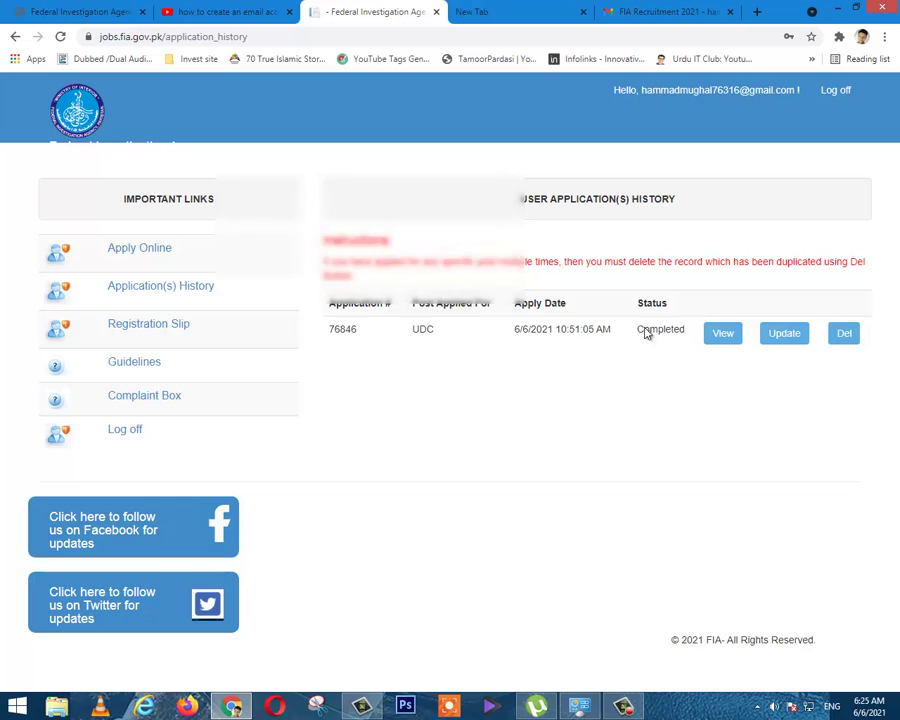
pyautogui.click(723, 338)
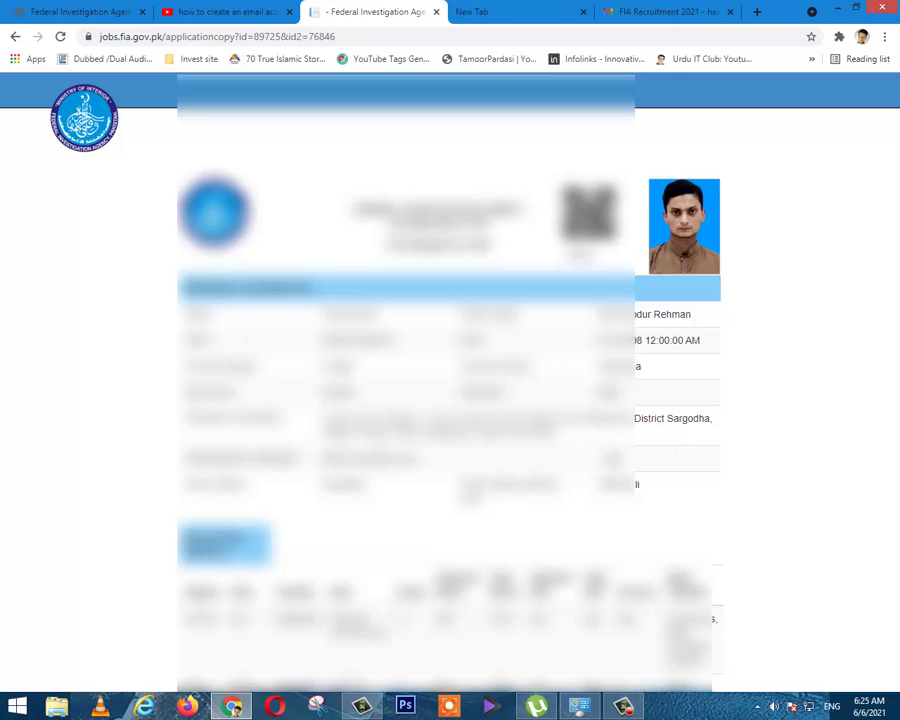
pyautogui.scroll(-1, 446, 411)
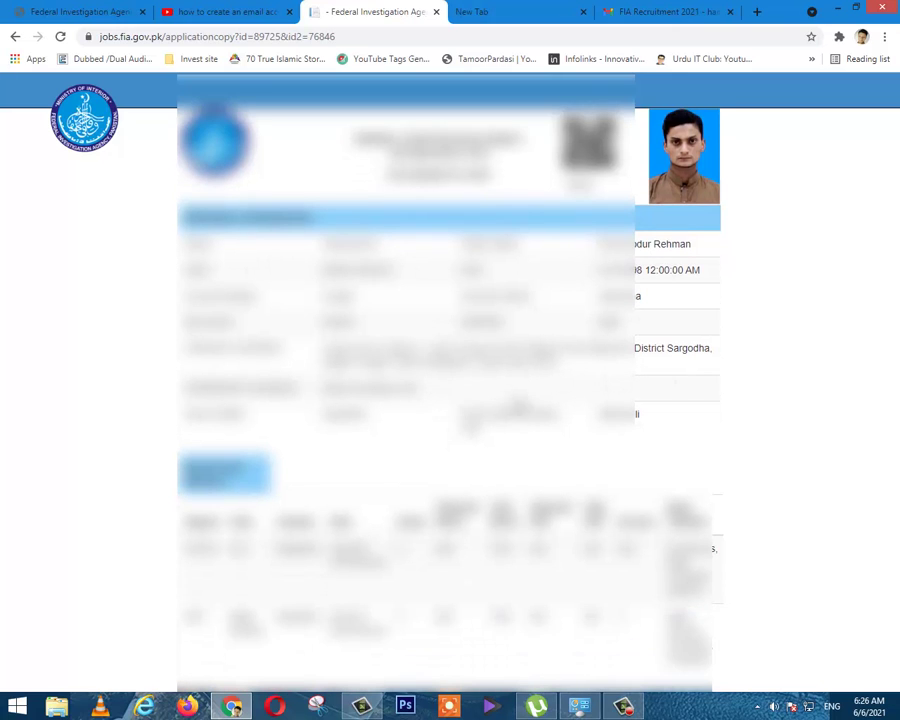
pyautogui.scroll(1, 396, 460)
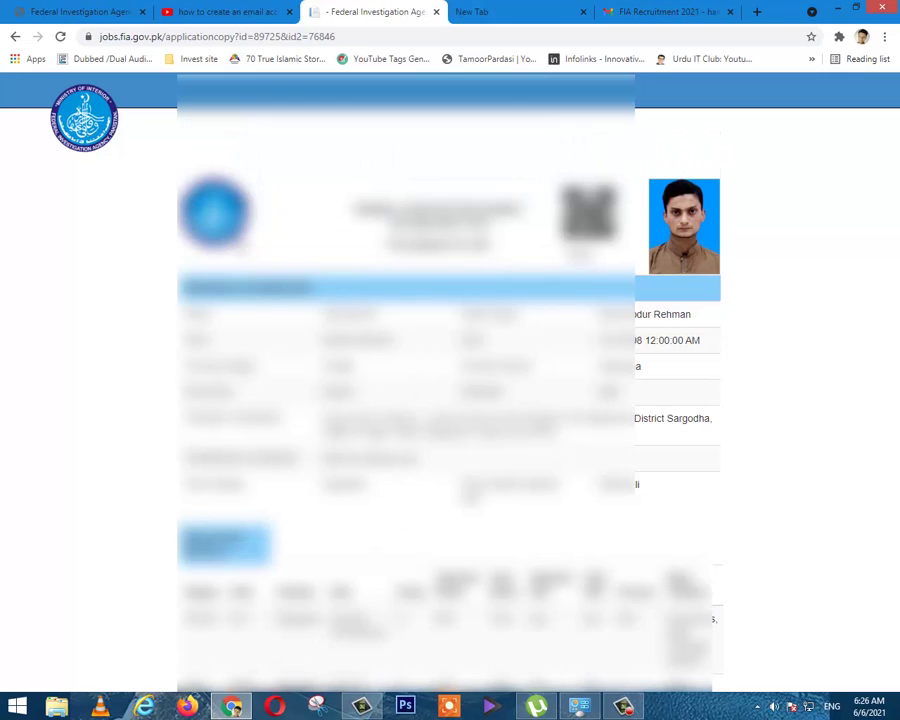
pyautogui.scroll(-6, 755, 307)
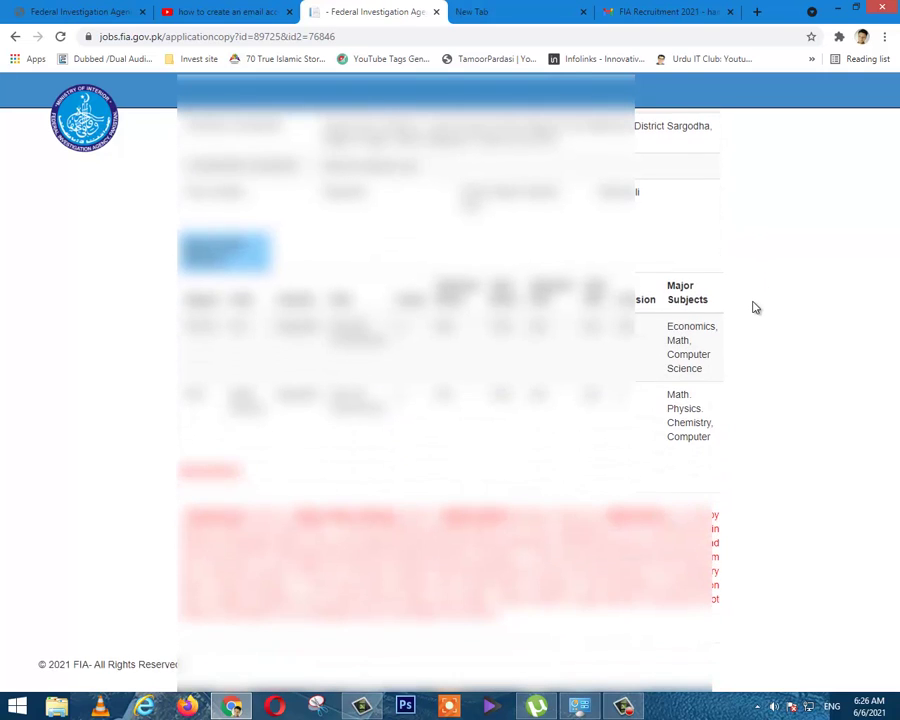
pyautogui.scroll(2, 755, 307)
pyautogui.scroll(4, 755, 307)
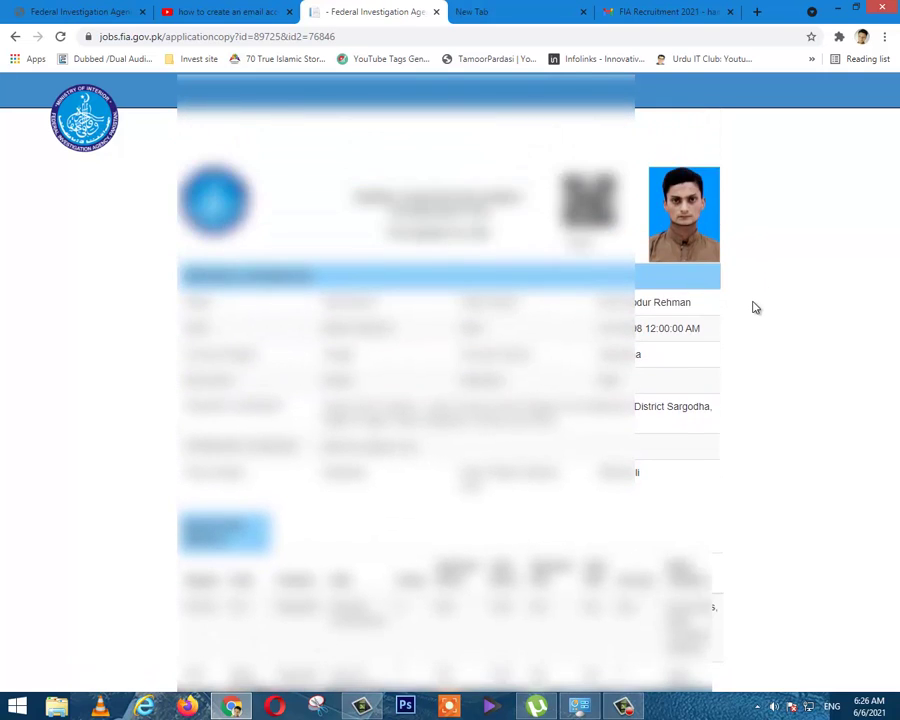
pyautogui.scroll(-4, 752, 308)
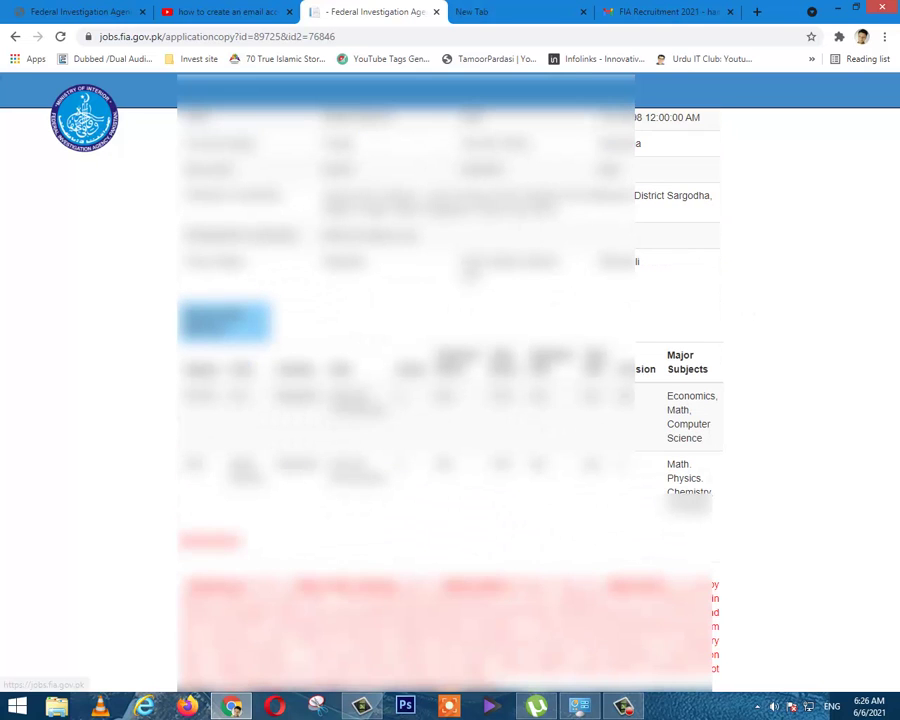
pyautogui.click(15, 37)
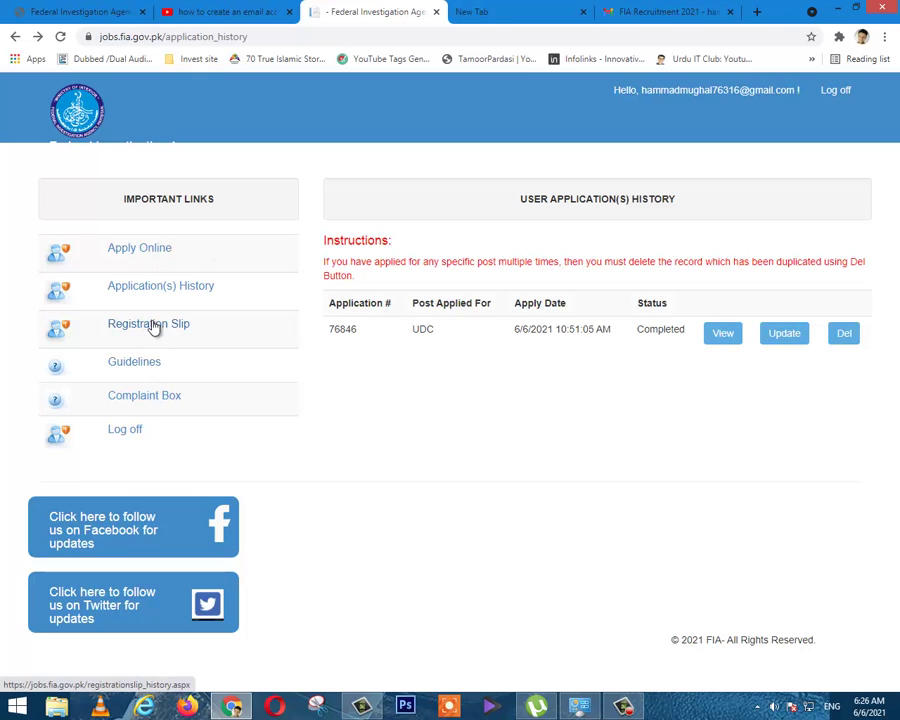
# - Start a new online application and choose LDC as the post applied for
pyautogui.click(145, 250)
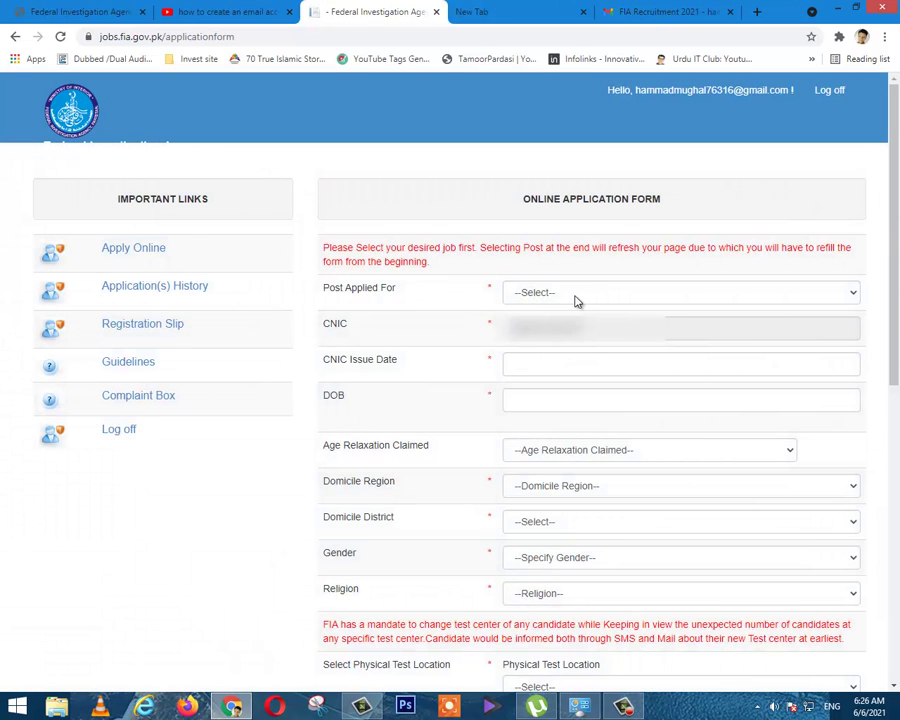
pyautogui.click(549, 297)
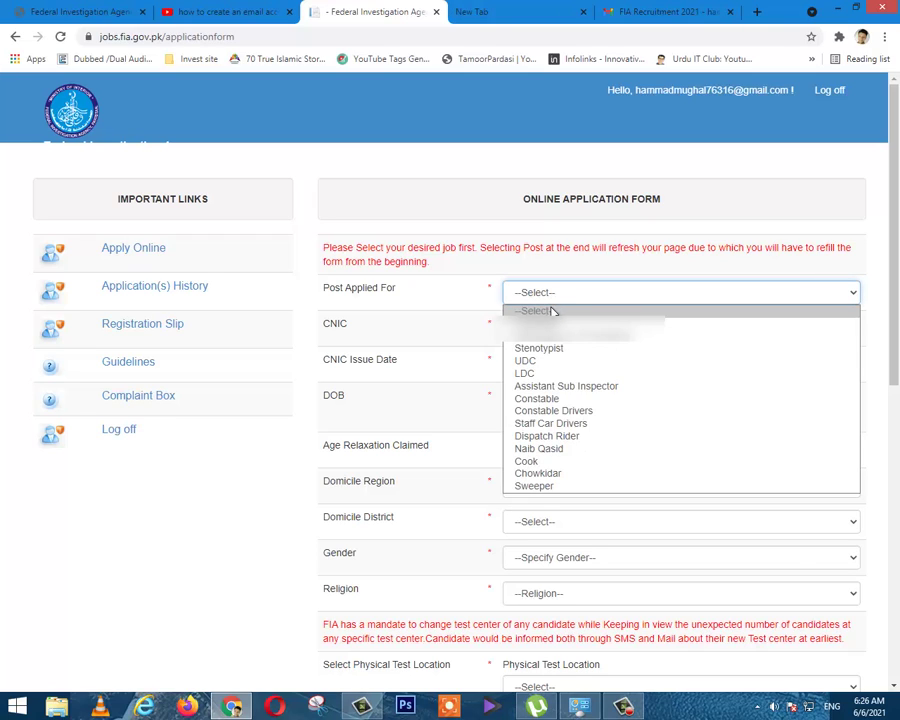
pyautogui.click(533, 373)
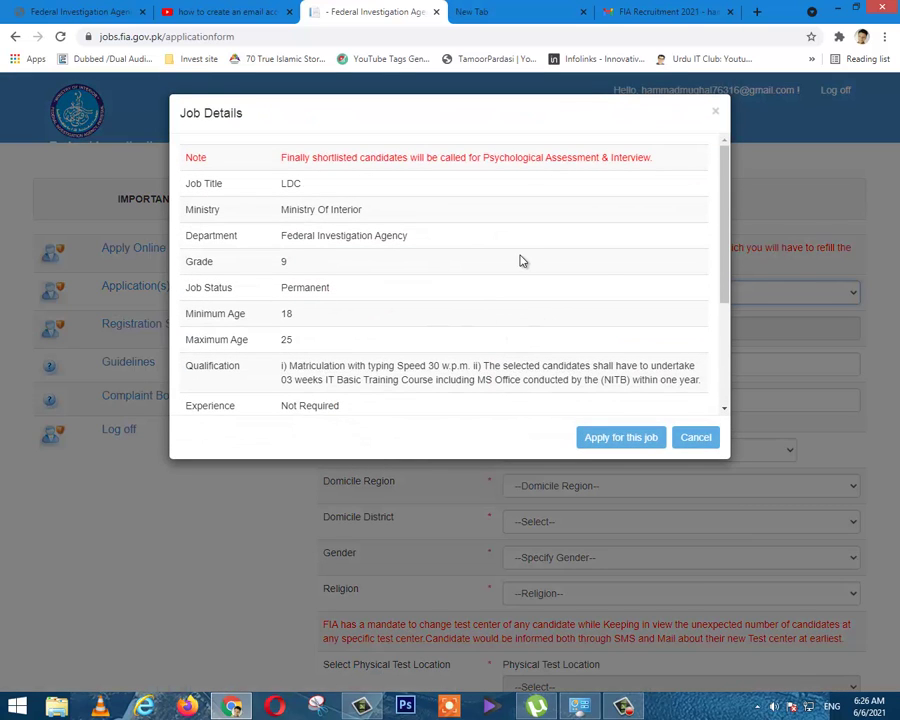
# - Review the LDC job's qualification, age limits and regional quota, and choose to apply for this job
pyautogui.scroll(-3, 520, 261)
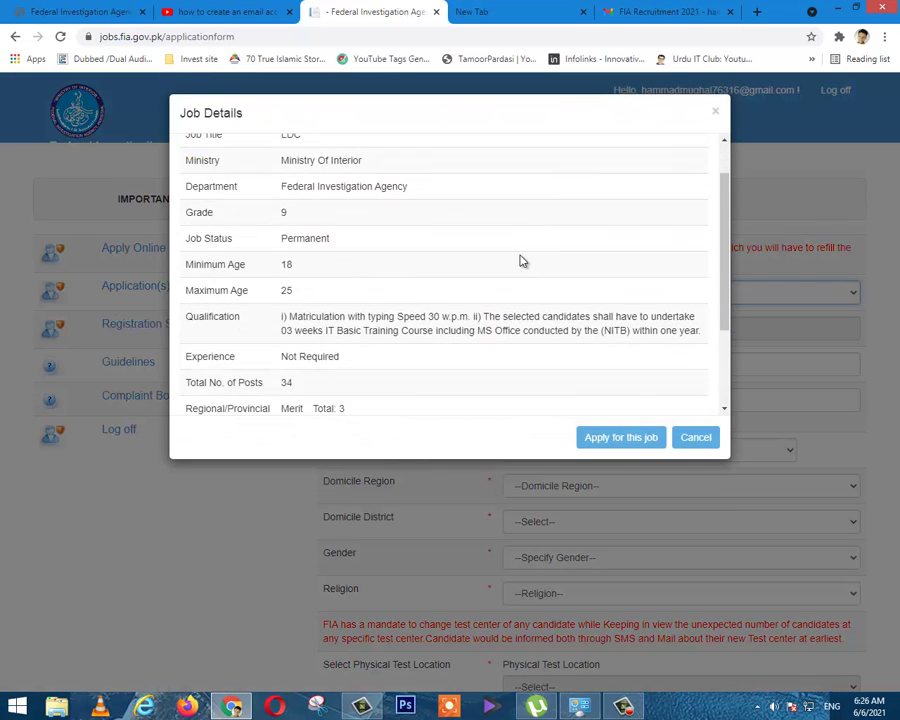
pyautogui.scroll(3, 518, 258)
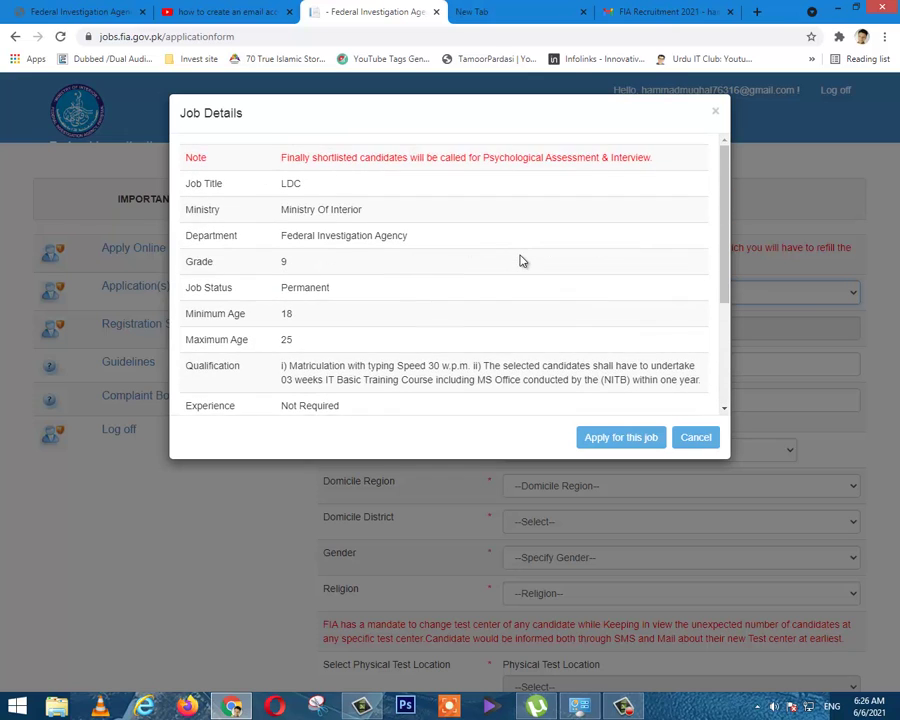
pyautogui.scroll(-3, 490, 264)
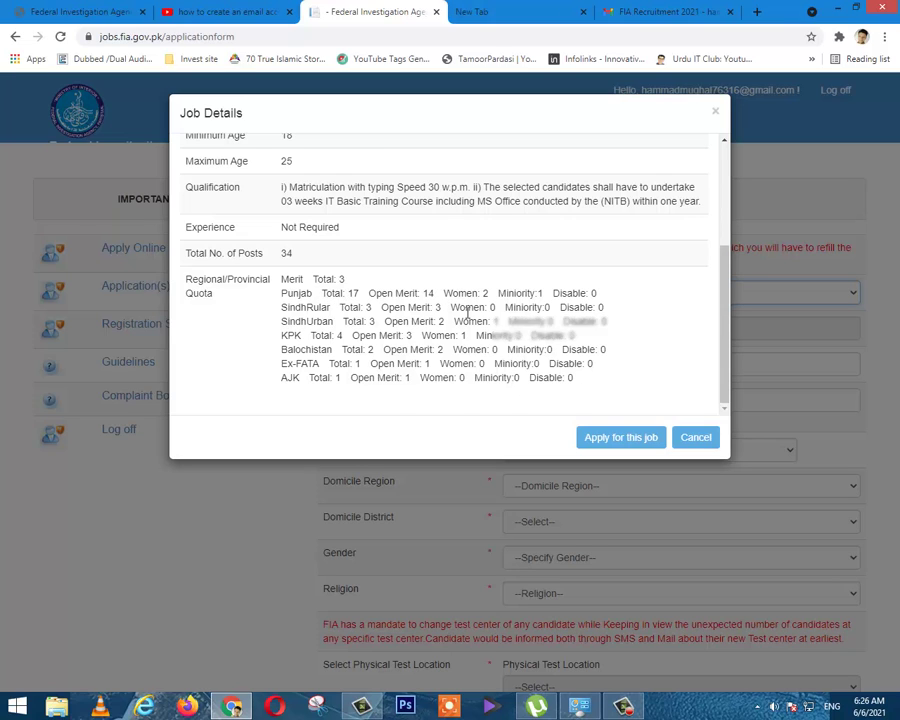
pyautogui.scroll(3, 458, 316)
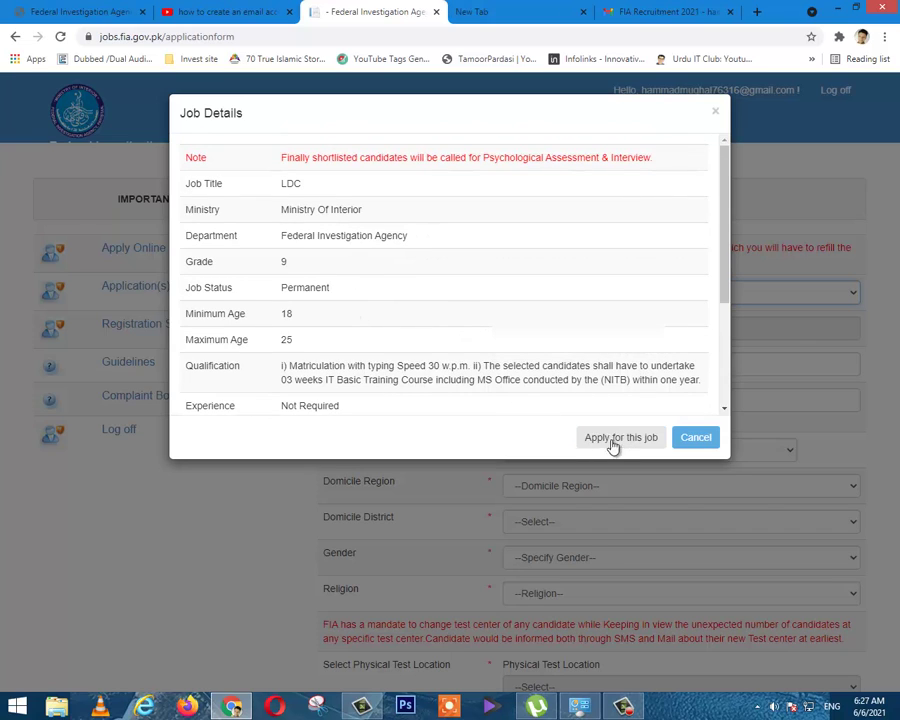
pyautogui.click(621, 438)
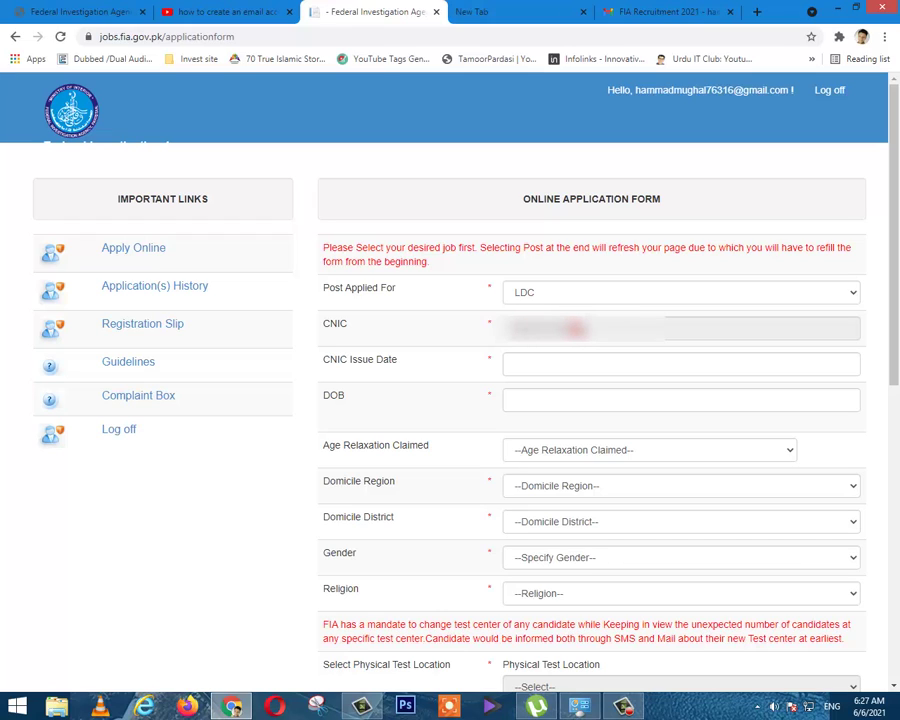
# - Check the CNIC Issue Date and DOB fields and the Age Relaxation Claimed options, leaving no relaxation selected
pyautogui.click(557, 371)
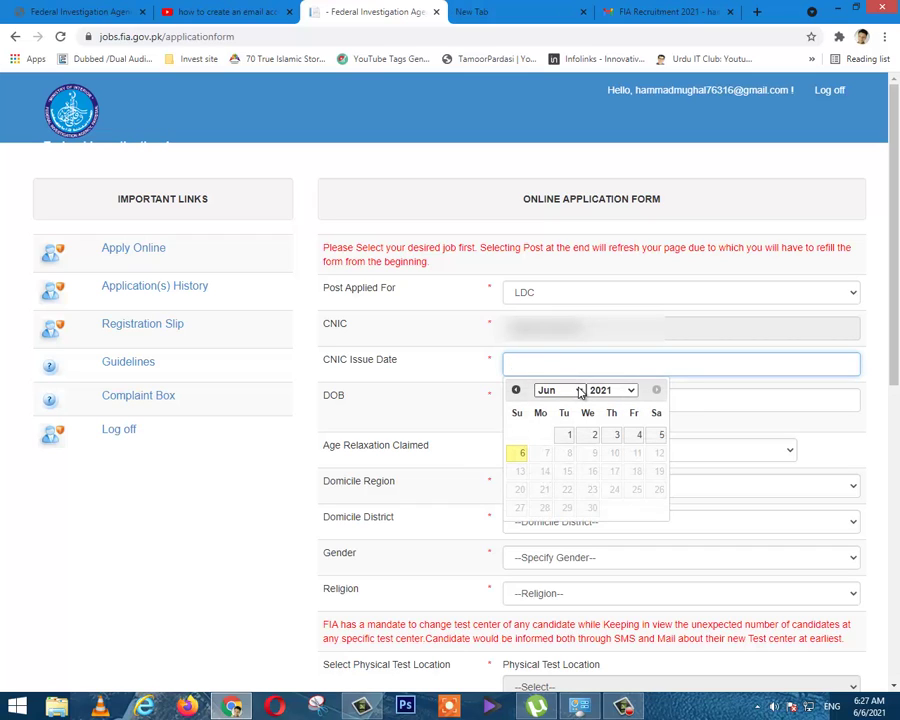
pyautogui.click(458, 18)
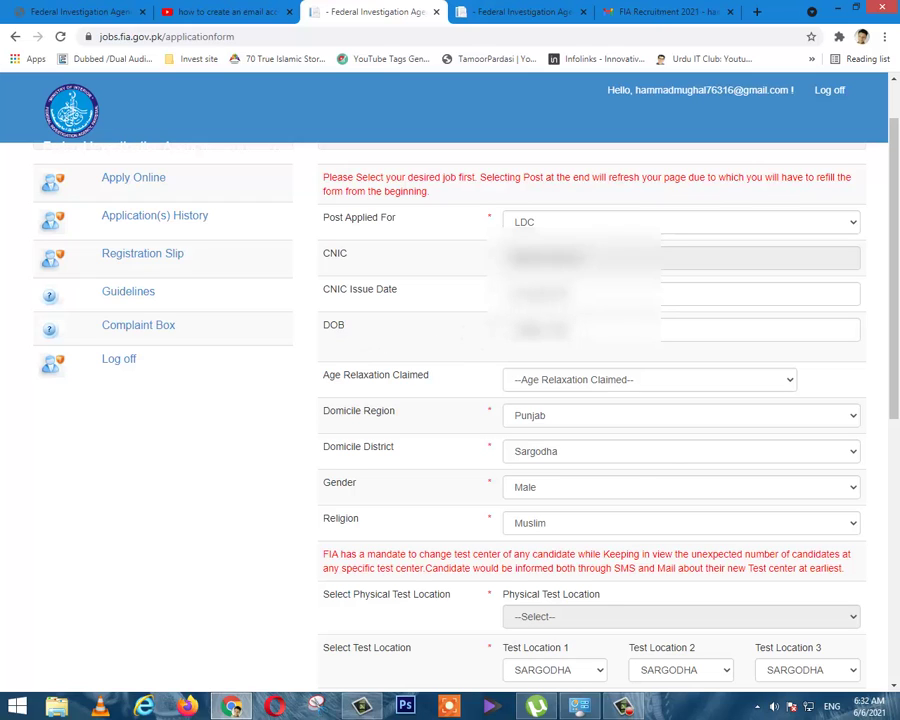
pyautogui.click(575, 329)
pyautogui.click(432, 343)
pyautogui.click(543, 382)
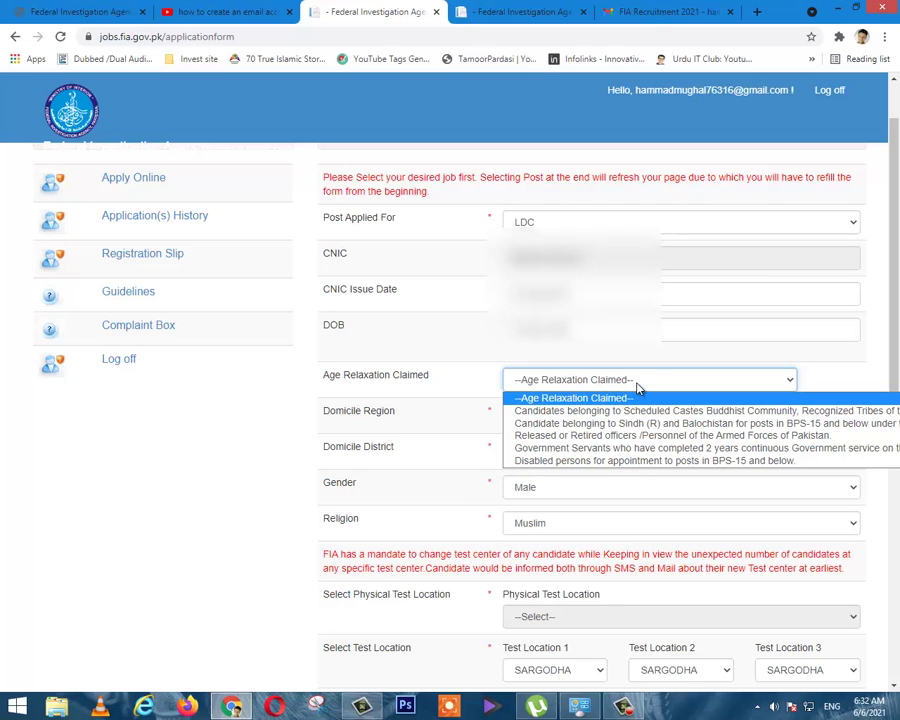
pyautogui.click(597, 381)
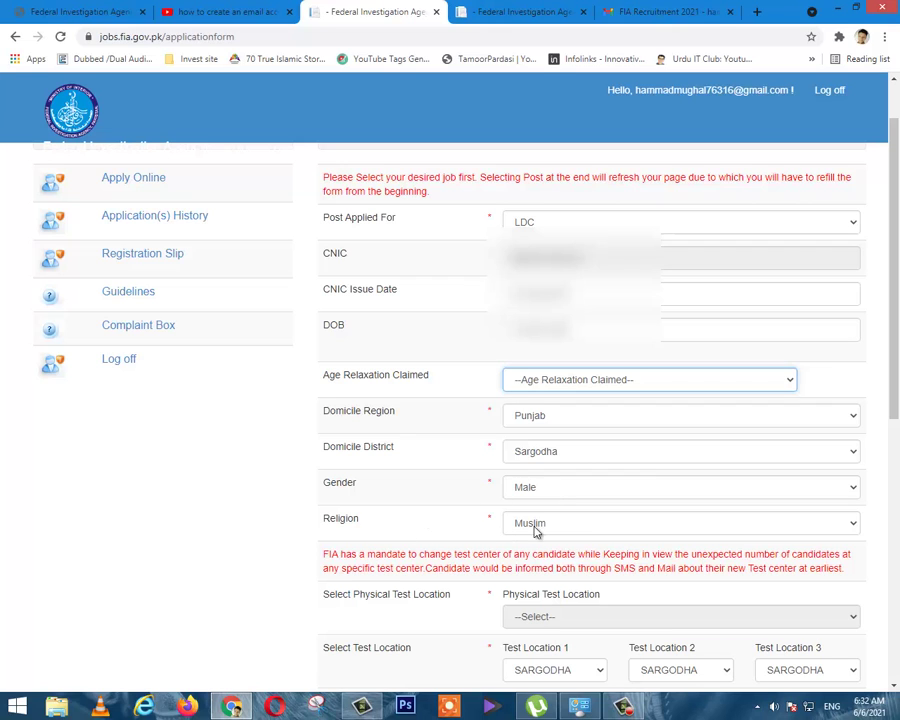
# - Examine the test location, interview location and qualification fields down to the robot check, including the choices for Test Location 1
pyautogui.scroll(-1, 504, 531)
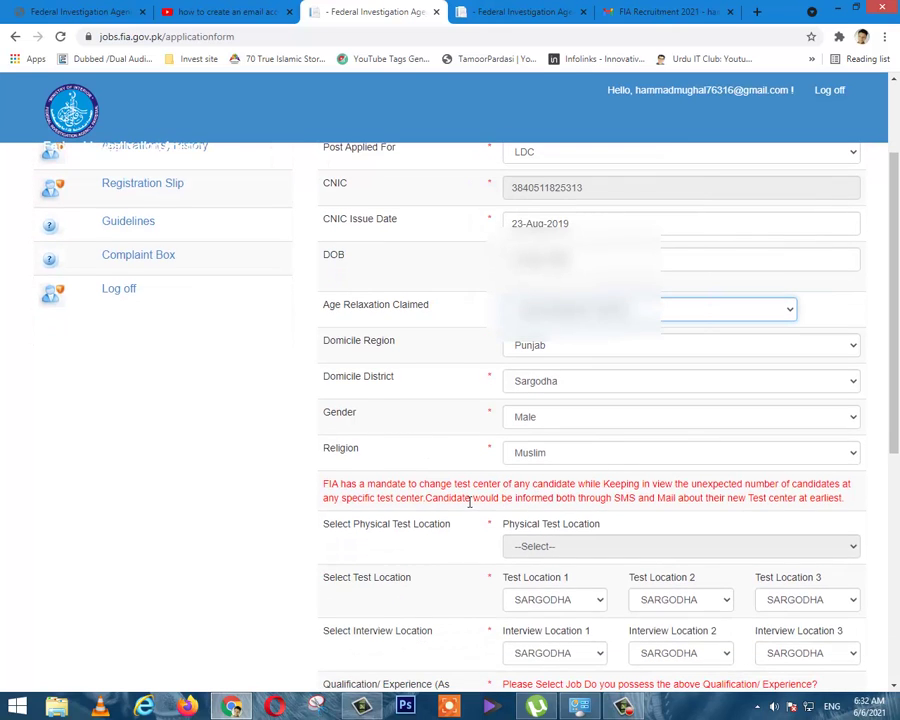
pyautogui.scroll(-2, 470, 470)
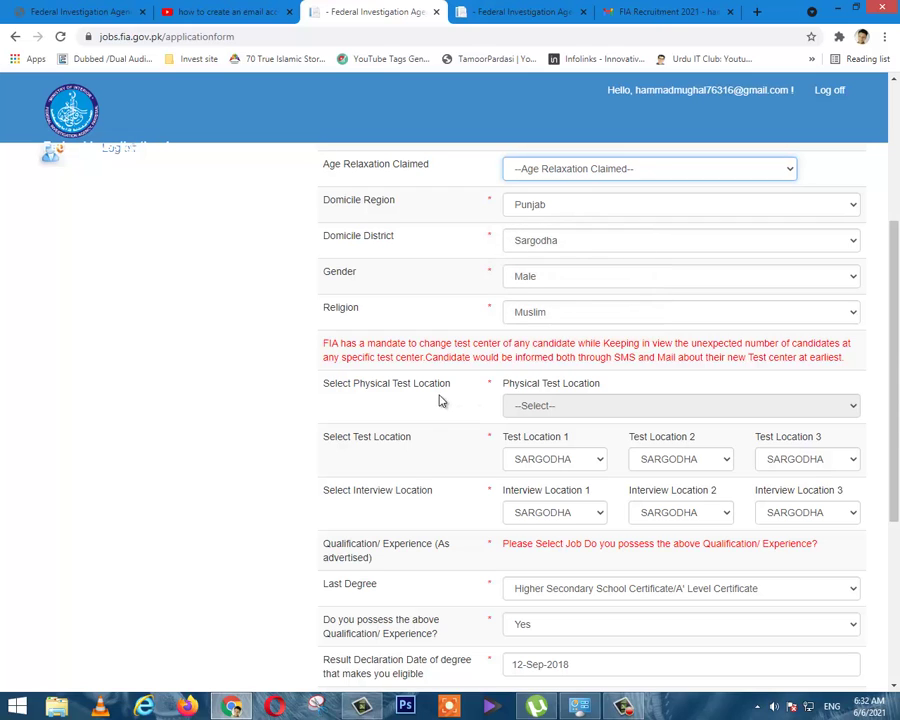
pyautogui.click(549, 402)
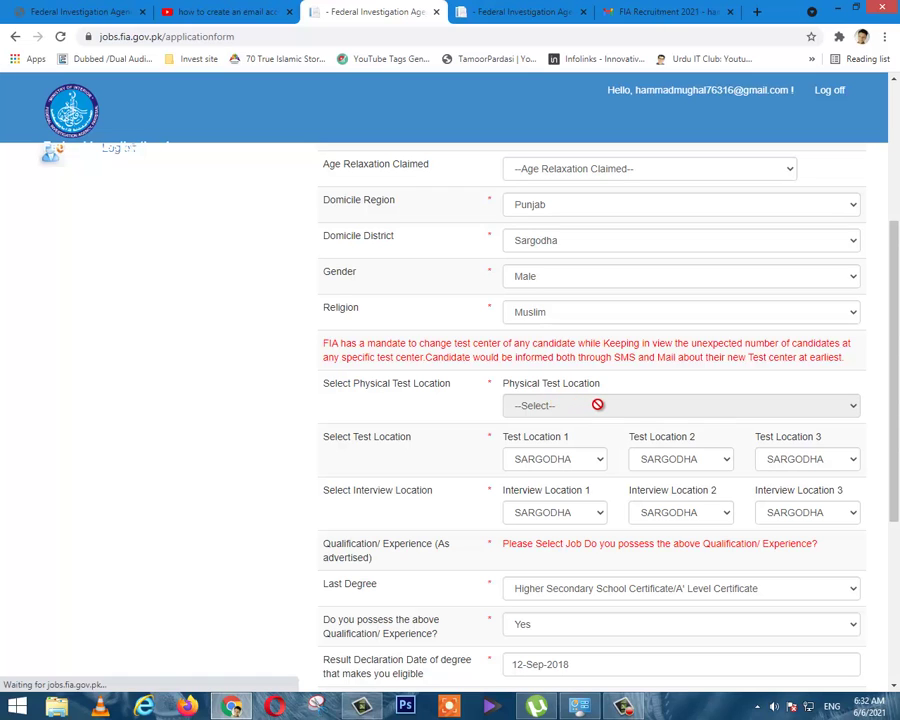
pyautogui.scroll(-4, 597, 404)
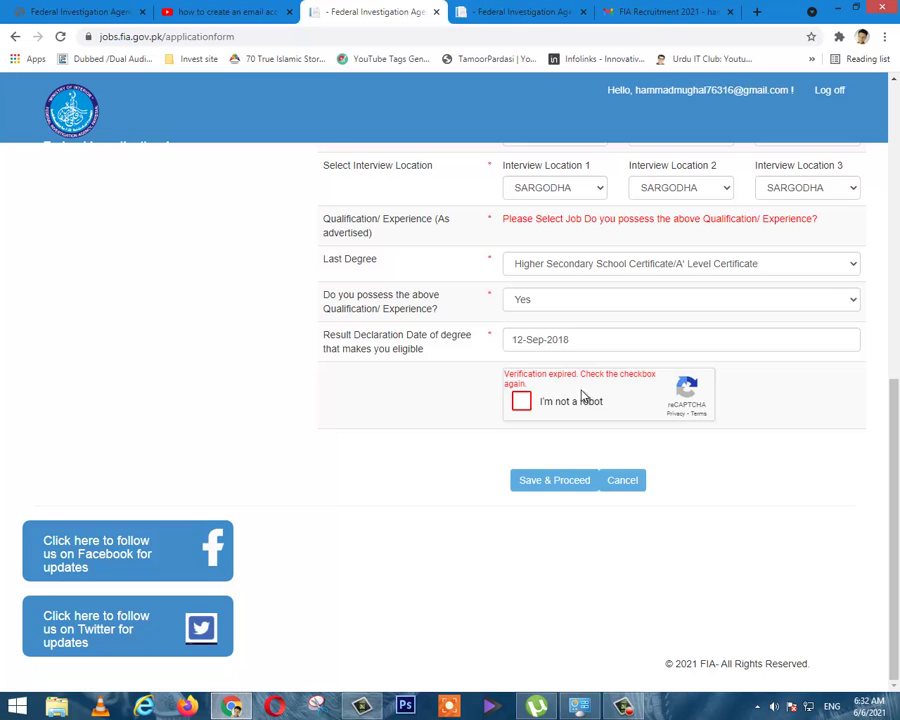
pyautogui.scroll(2, 580, 396)
pyautogui.scroll(2, 580, 394)
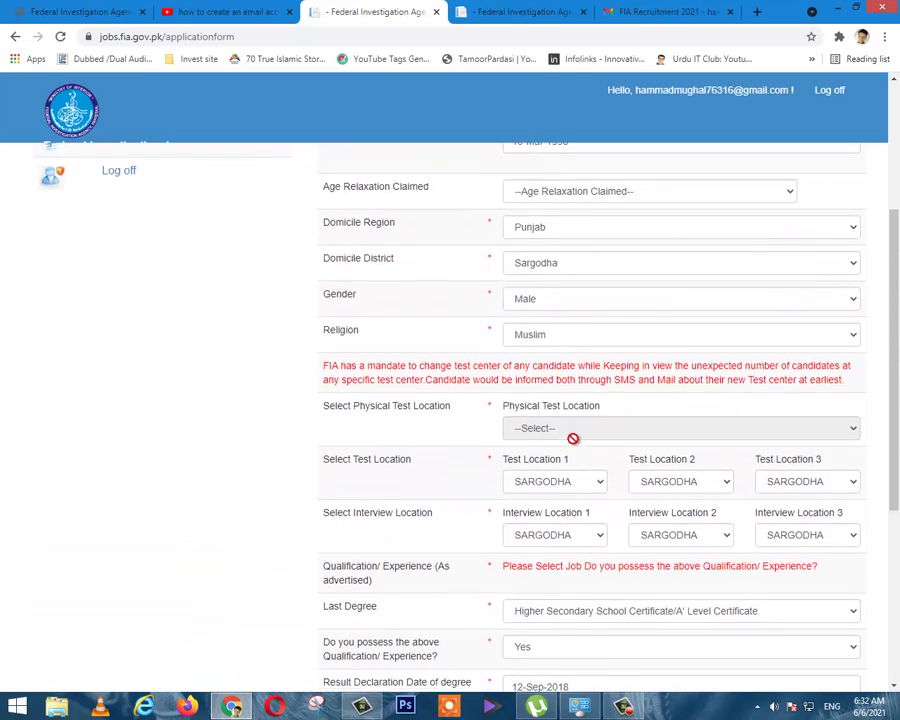
pyautogui.scroll(-1, 580, 437)
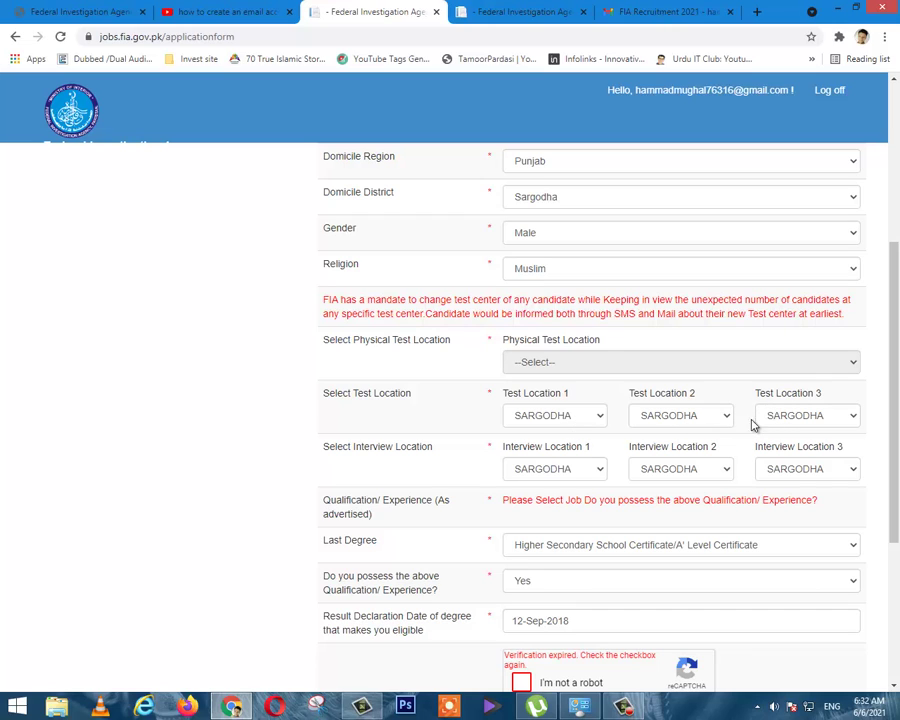
pyautogui.click(597, 418)
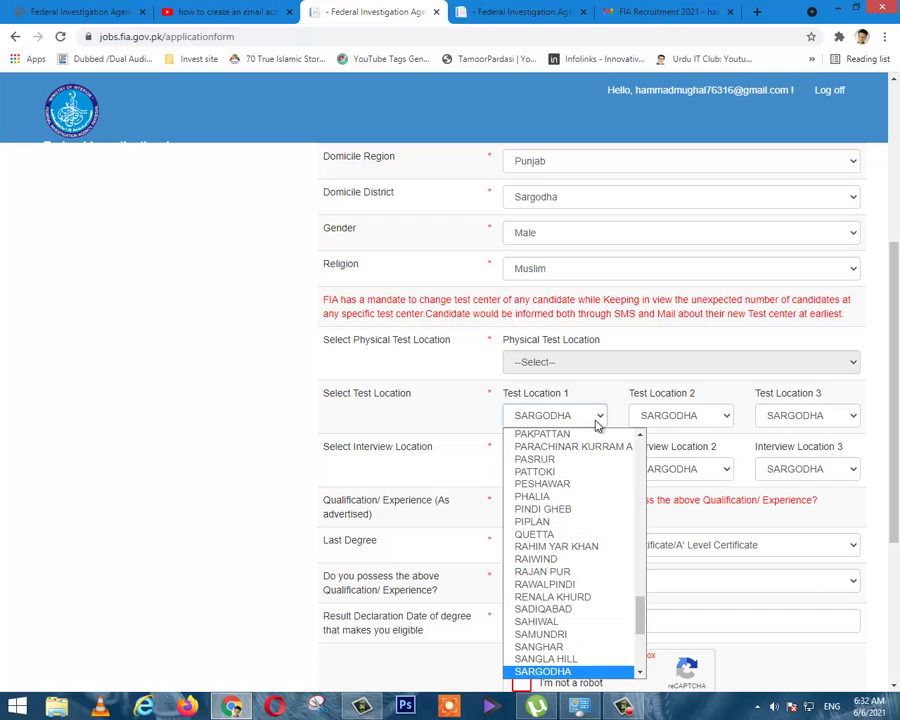
pyautogui.click(595, 421)
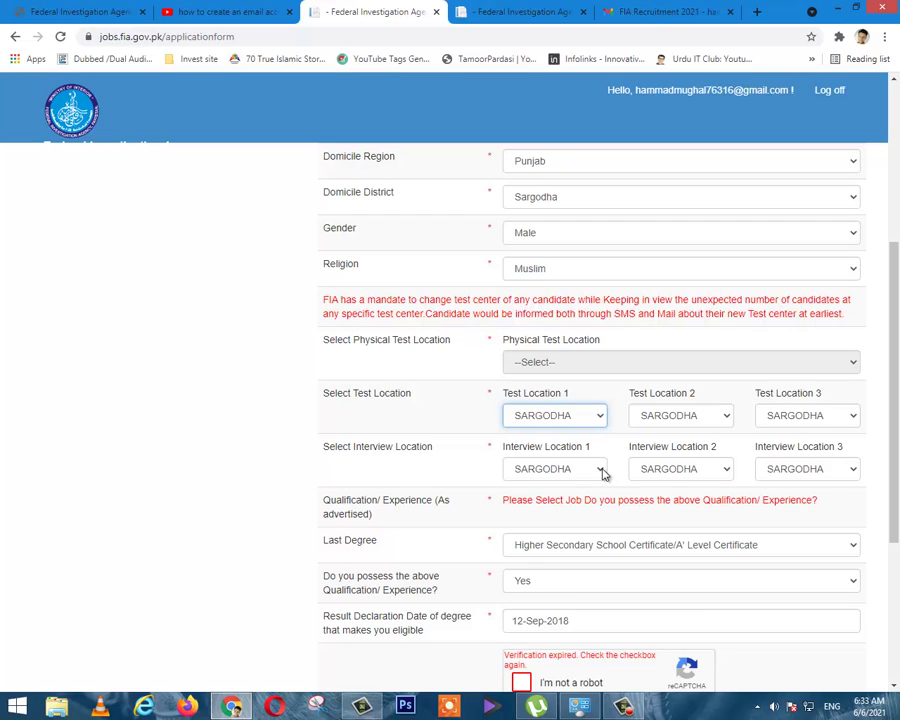
# - Complete the robot check on the LDC application form, then save and proceed
pyautogui.scroll(-3, 548, 465)
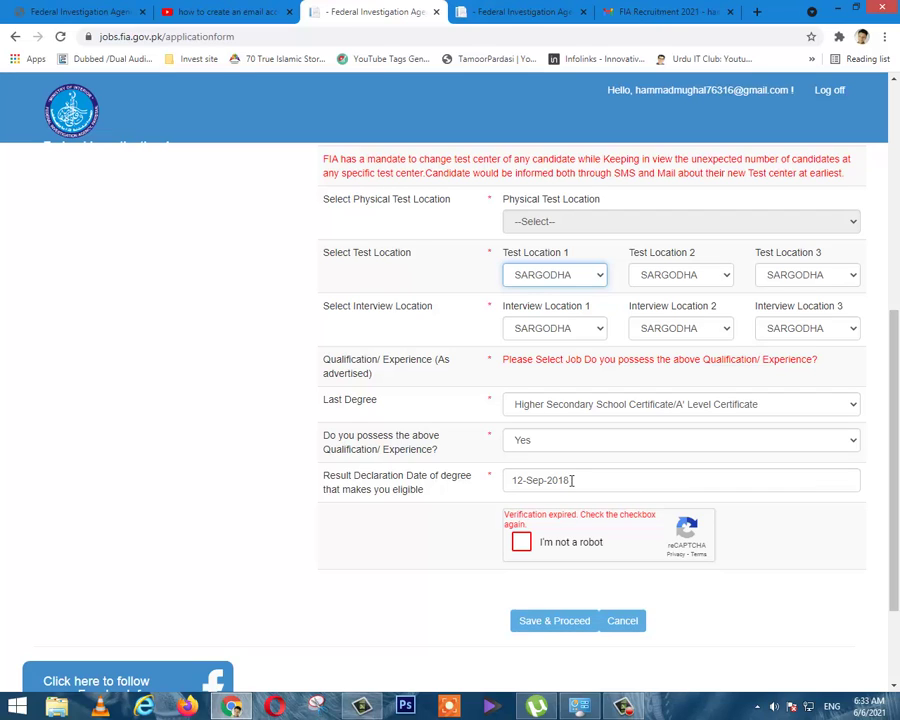
pyautogui.click(522, 543)
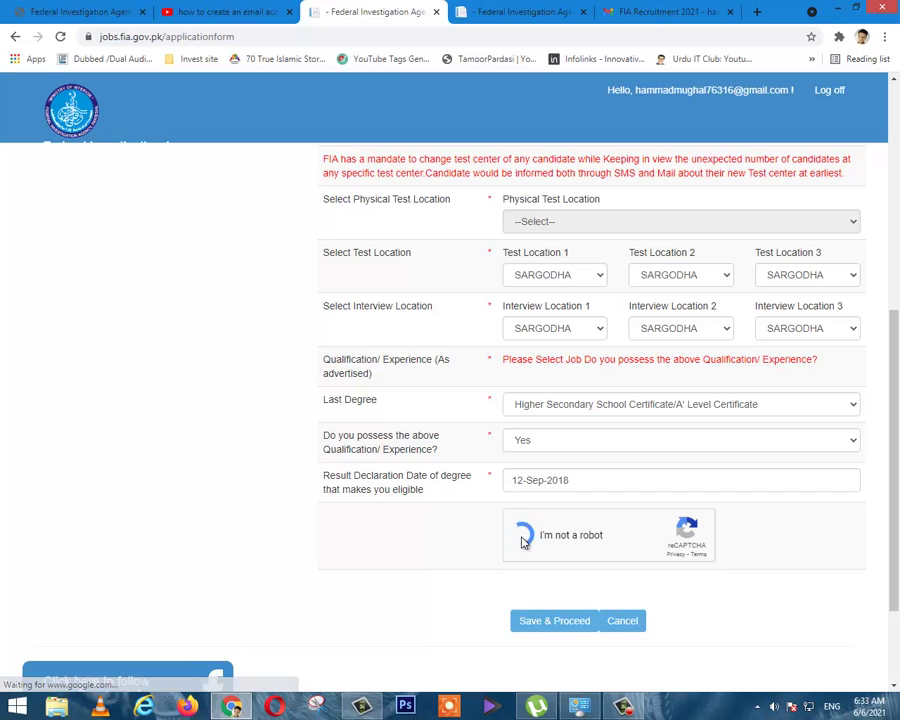
pyautogui.click(548, 627)
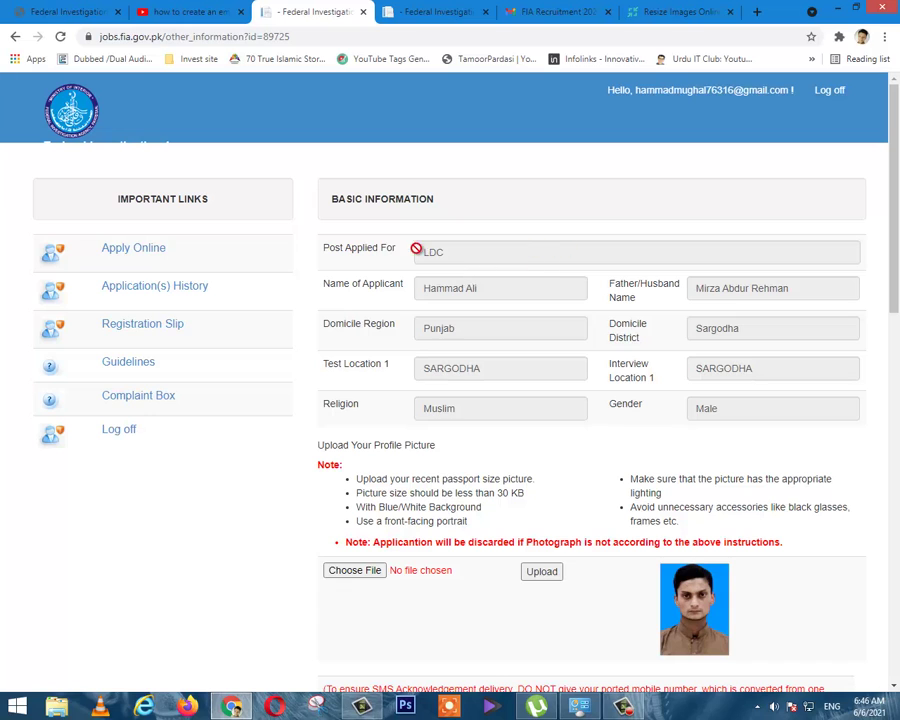
# - Review the profile picture rules, then resize the portrait photo in Reduce Images to 70 percent as a JPG at 90% quality
pyautogui.scroll(-3, 665, 402)
pyautogui.scroll(1, 669, 392)
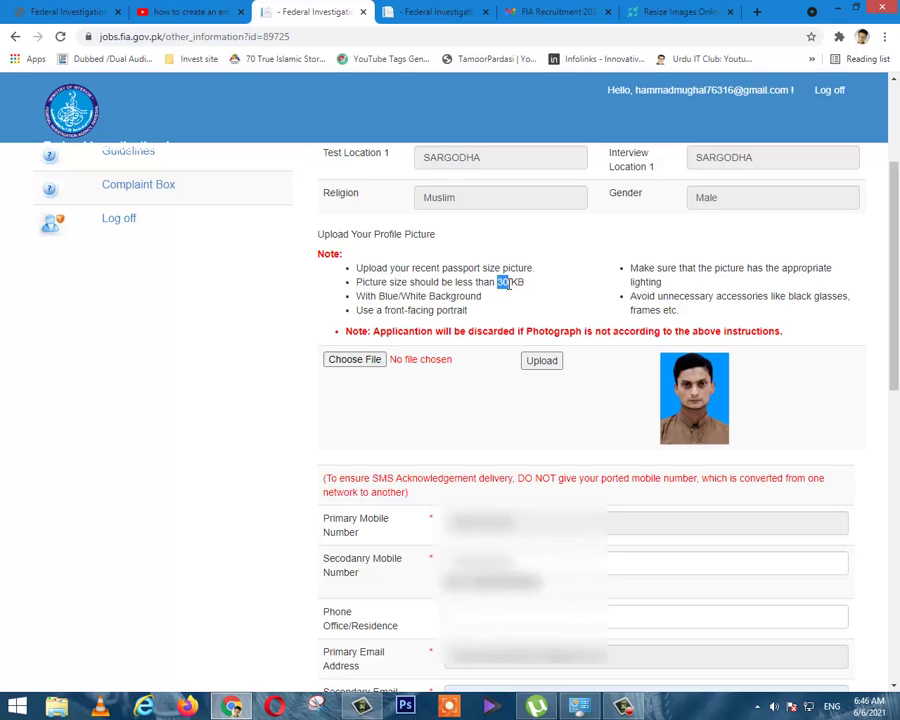
pyautogui.click(700, 10)
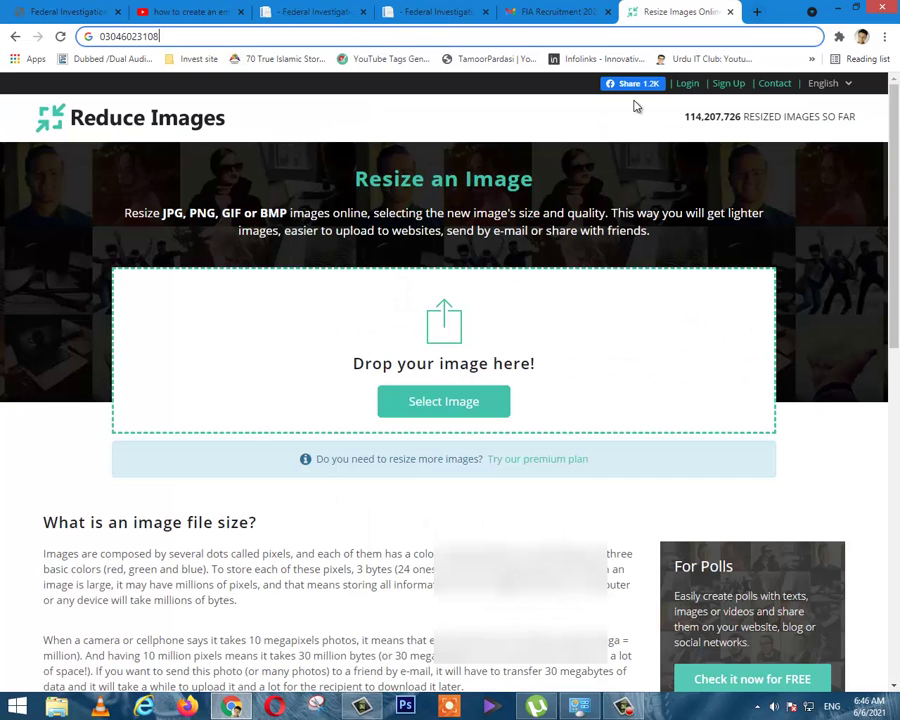
pyautogui.click(445, 399)
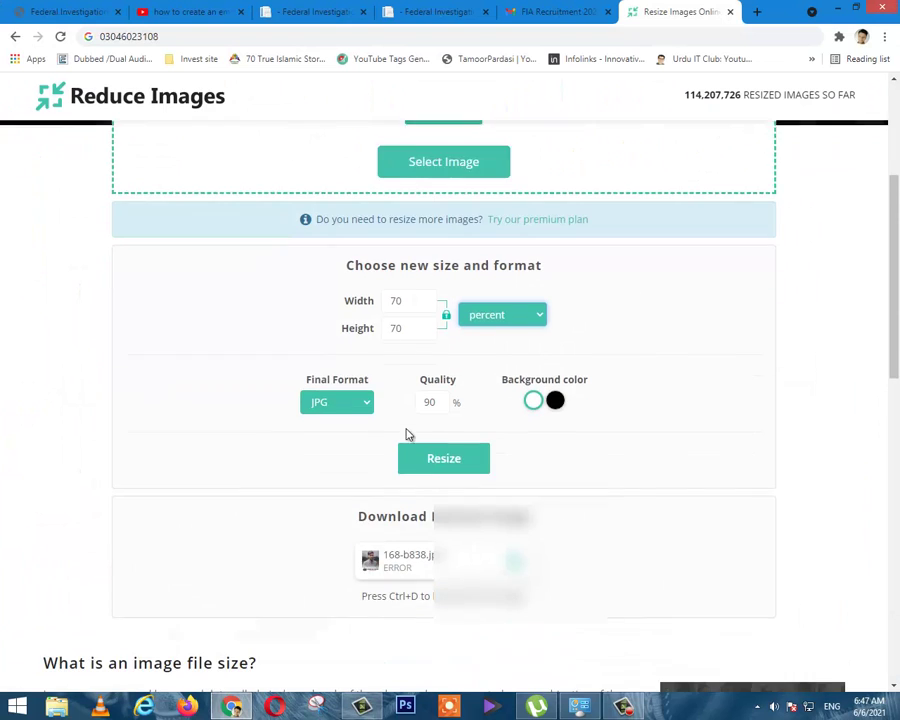
pyautogui.scroll(-2, 334, 336)
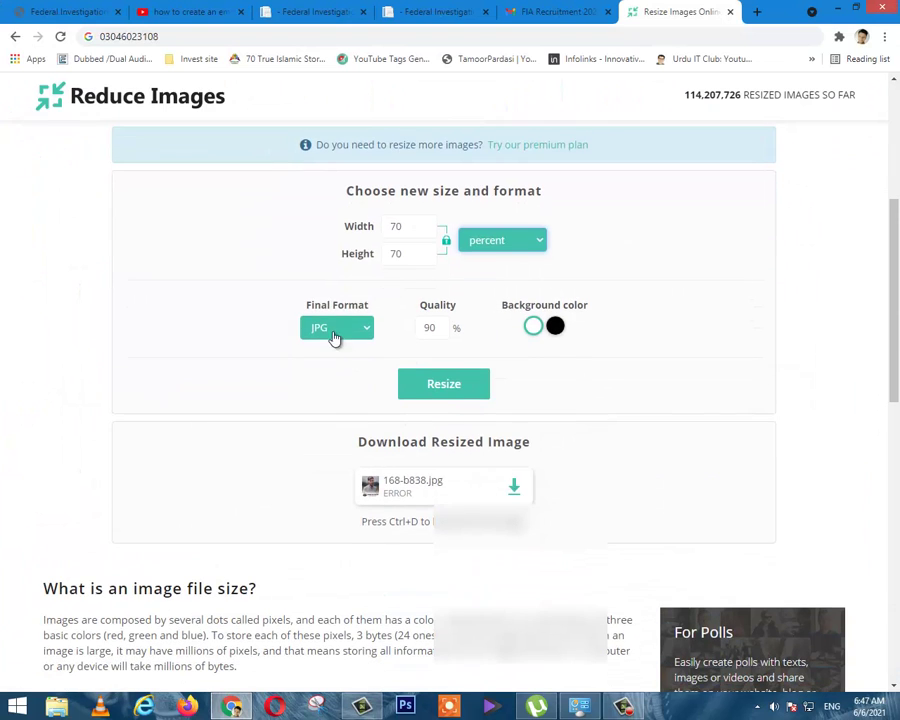
pyautogui.click(458, 392)
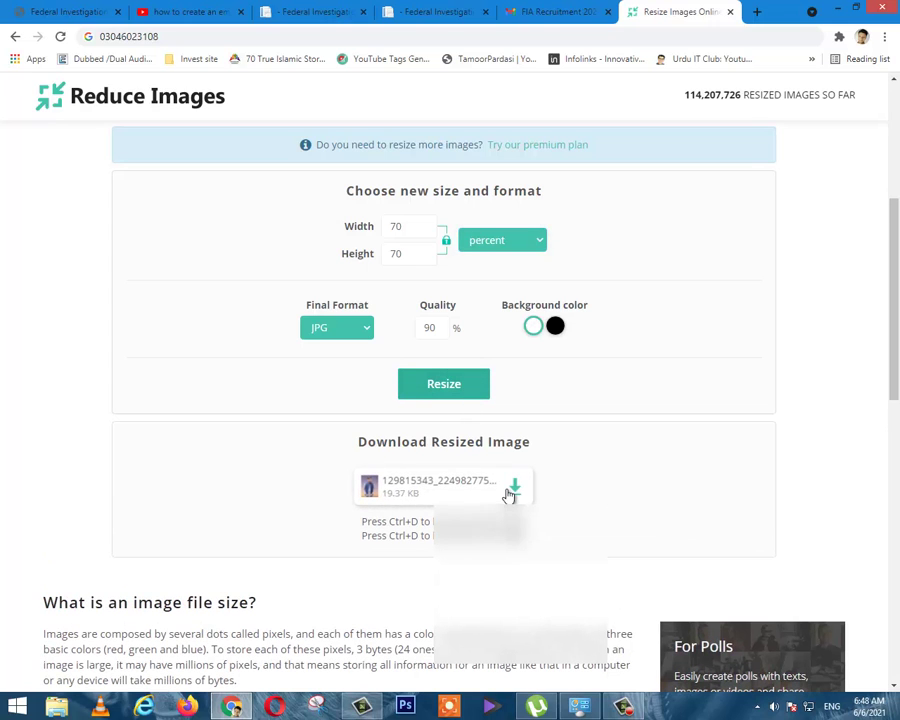
# - Save the resized photo to the Desktop, view it, and return to the Reduce Images page
pyautogui.click(513, 488)
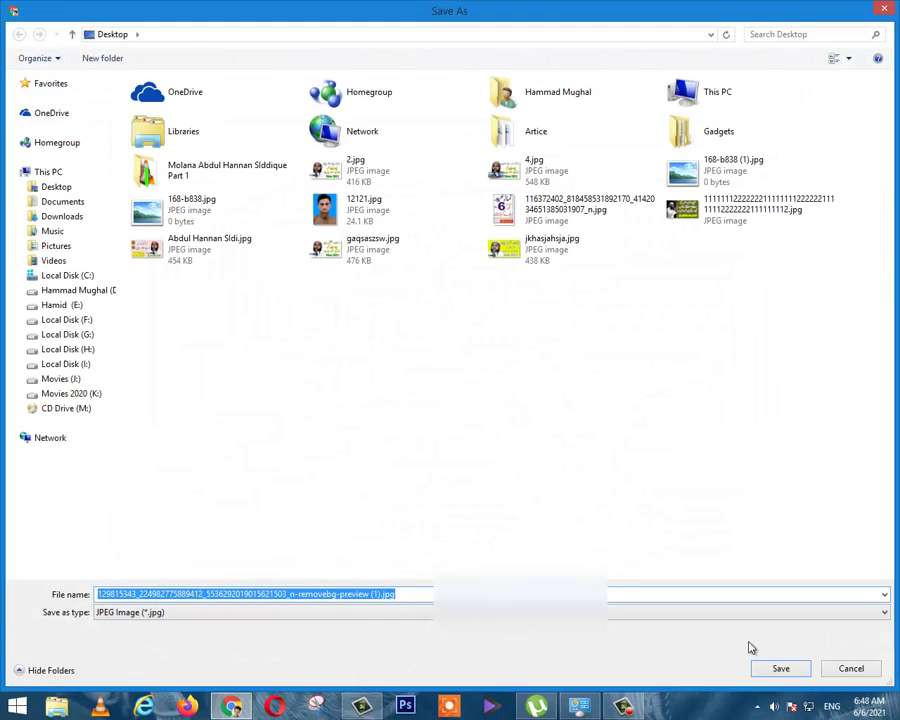
pyautogui.click(779, 666)
pyautogui.click(62, 667)
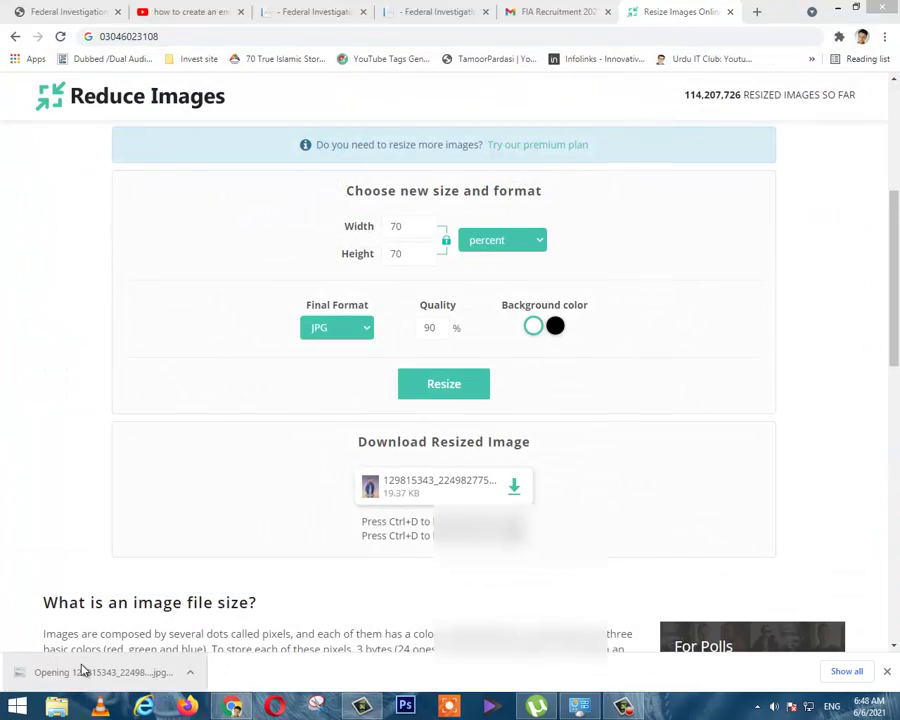
pyautogui.click(884, 8)
pyautogui.click(838, 8)
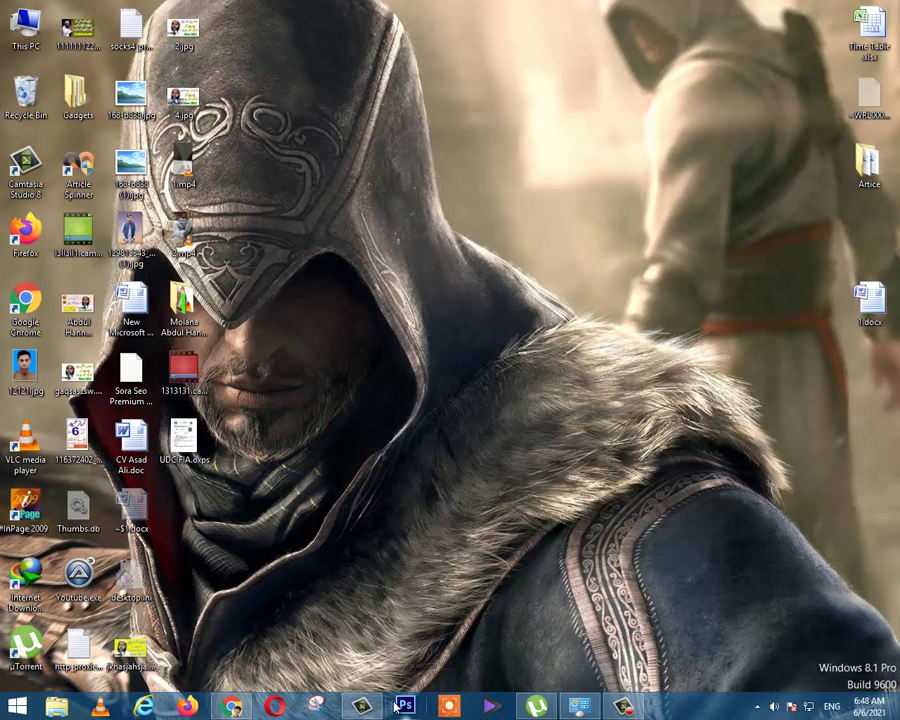
pyautogui.click(231, 706)
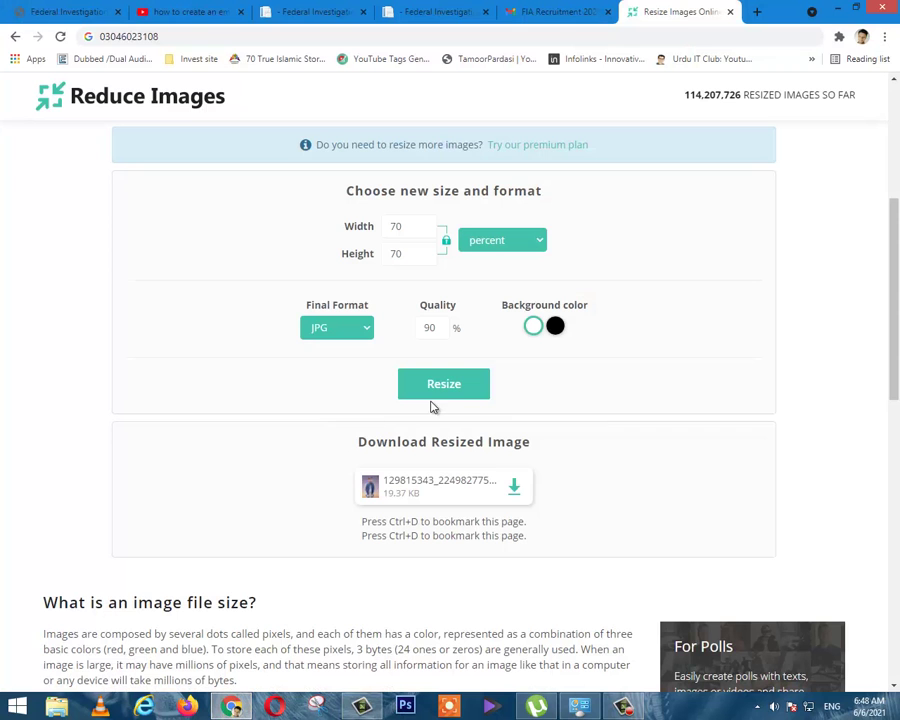
# - Download the resized photo once more, saving a second copy on the Desktop
pyautogui.click(466, 488)
pyautogui.click(60, 187)
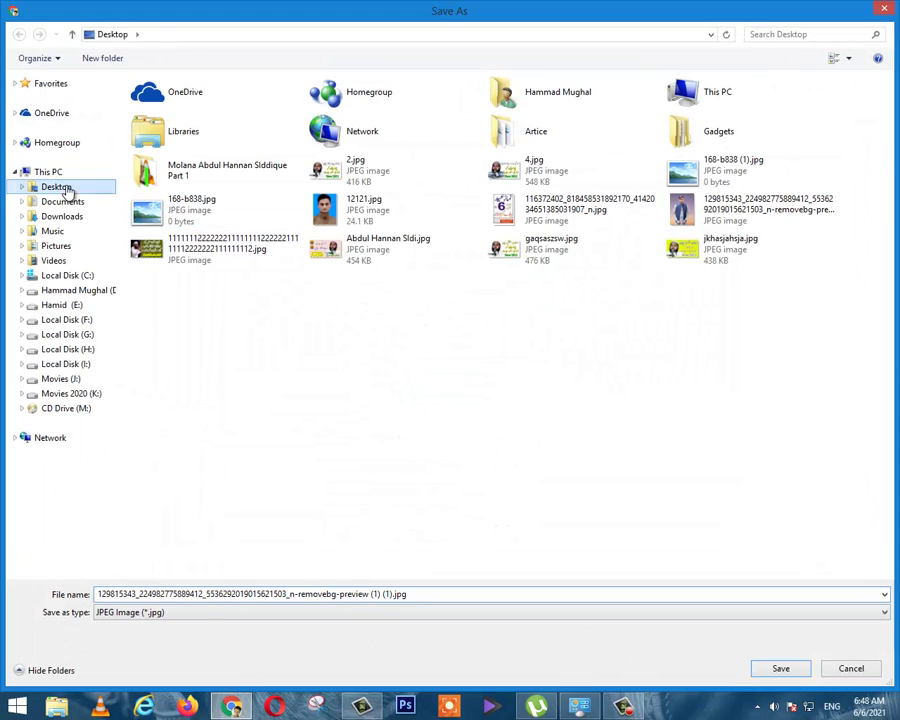
pyautogui.click(779, 667)
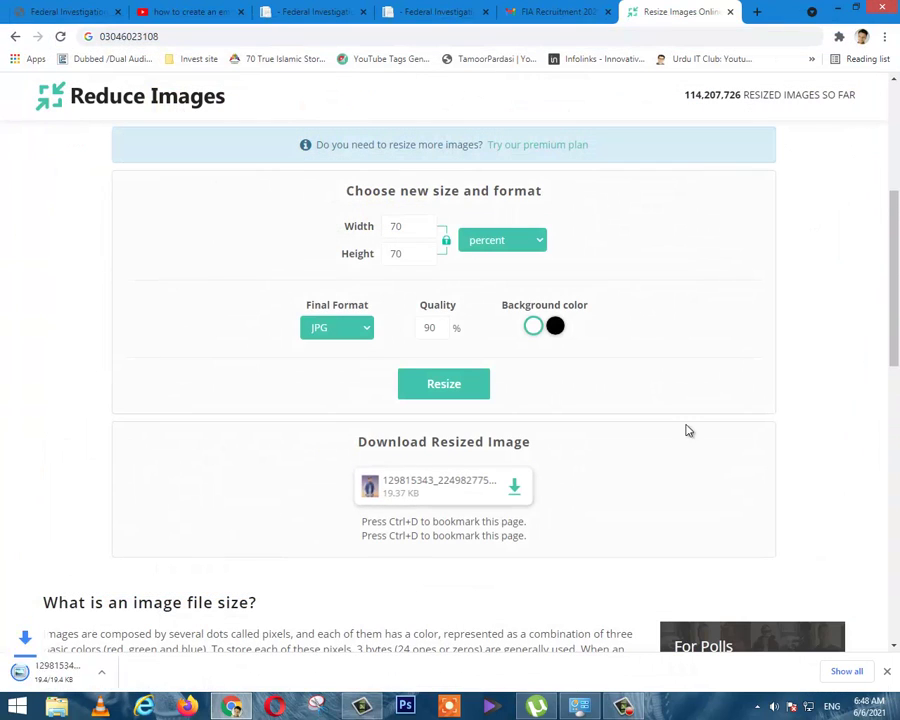
# - Check the second copy's file size in its properties and compare the original and resized sizes on the Reduce Images page
pyautogui.click(856, 8)
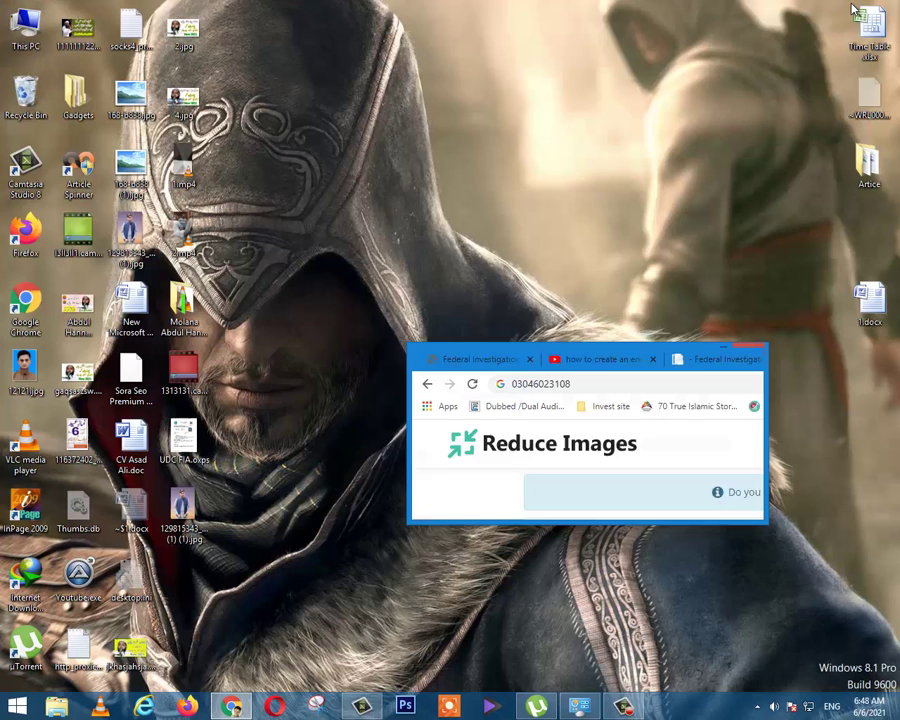
pyautogui.rightClick(197, 520)
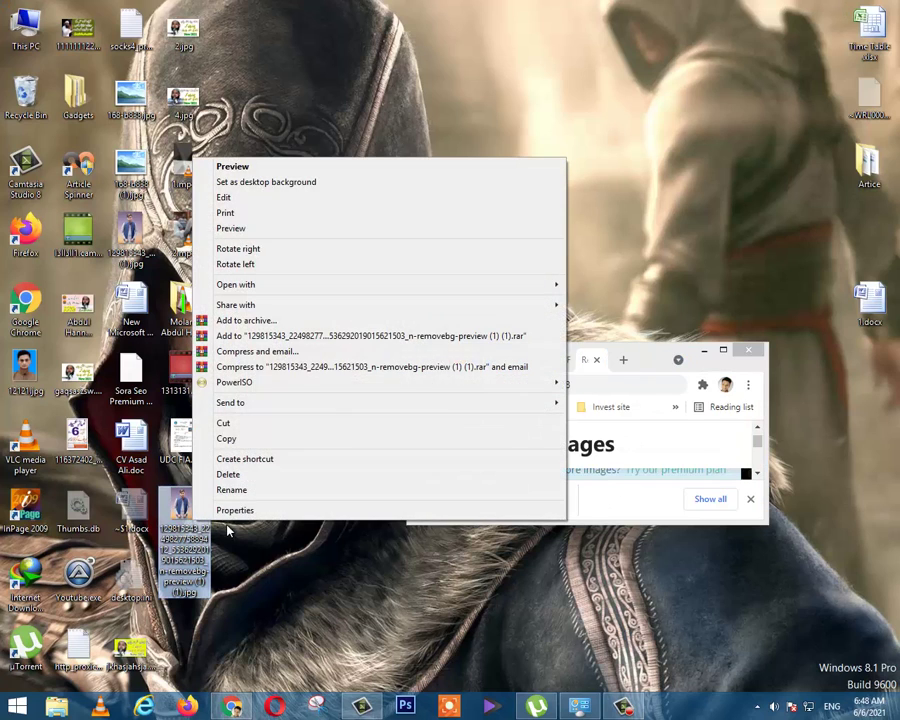
pyautogui.click(235, 507)
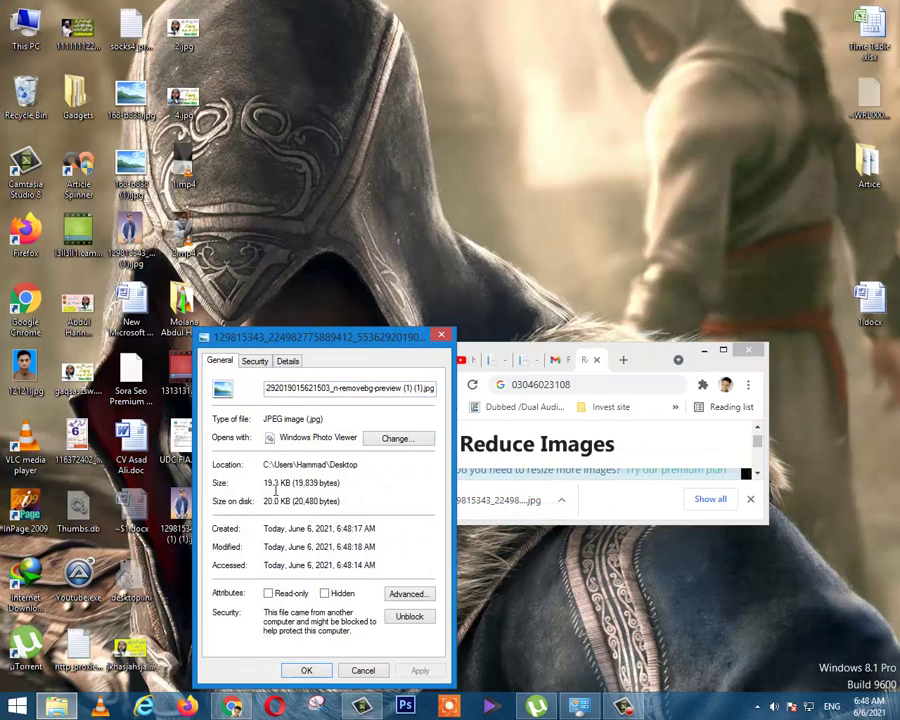
pyautogui.doubleClick(273, 487)
pyautogui.click(441, 335)
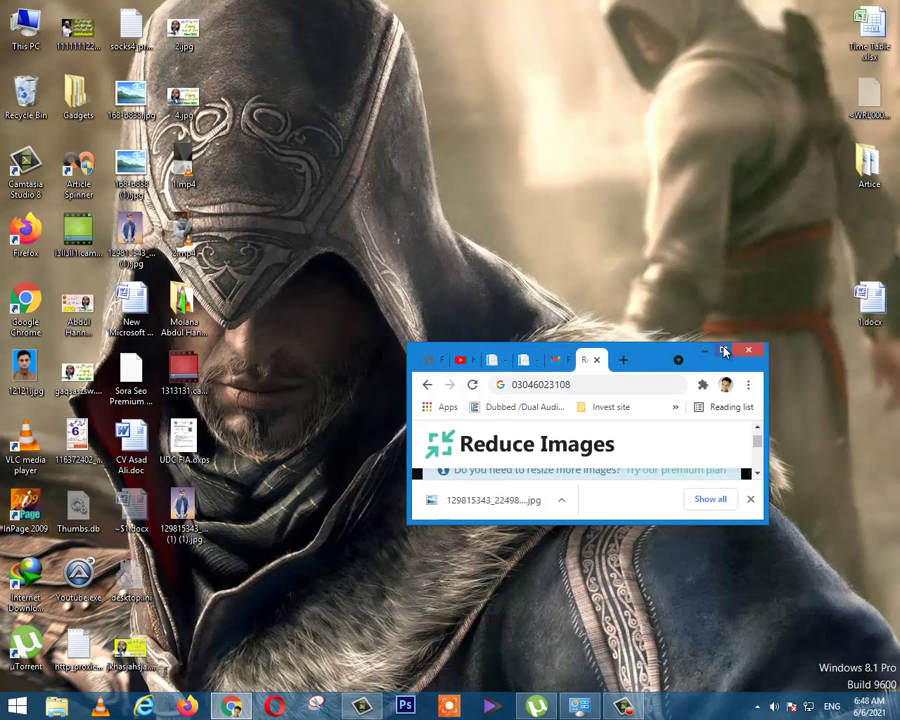
pyautogui.click(724, 351)
pyautogui.scroll(3, 400, 326)
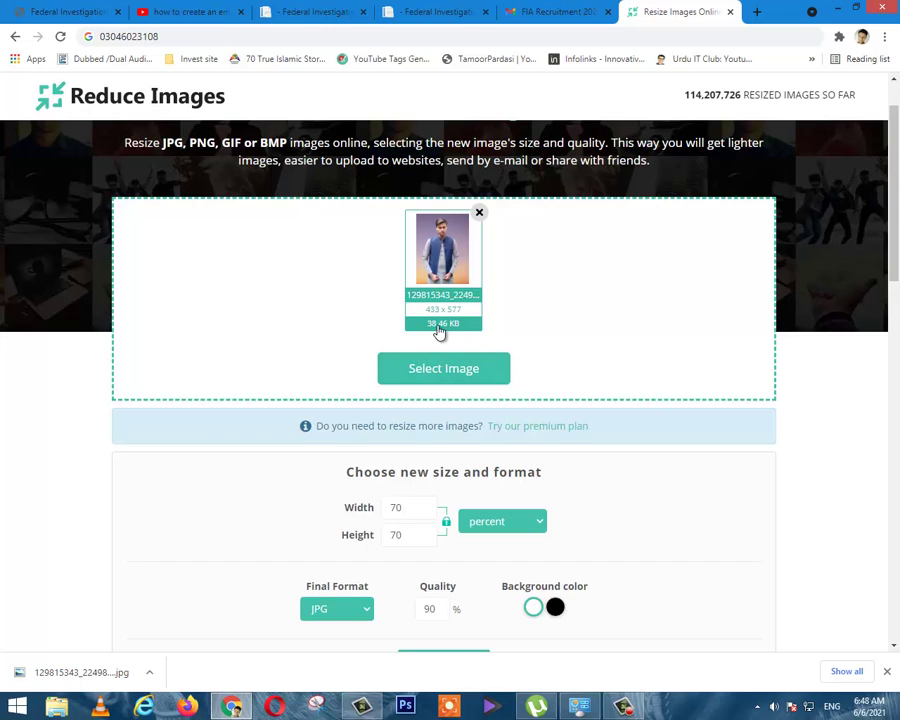
pyautogui.scroll(-2, 434, 405)
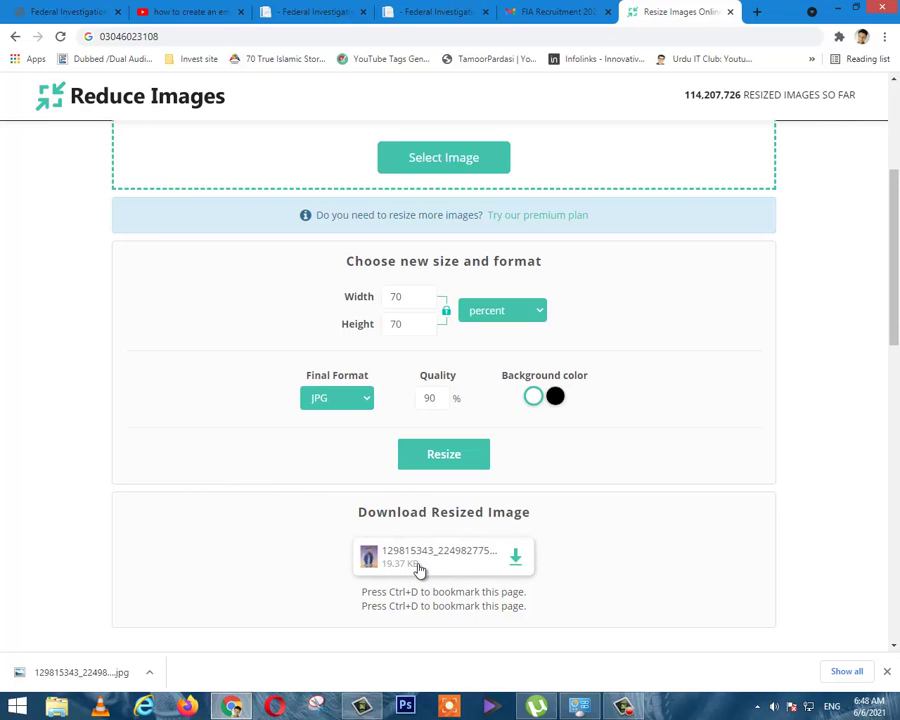
pyautogui.scroll(3, 474, 164)
# - Return to the FIA application page with the profile picture upload and contact details
pyautogui.click(527, 9)
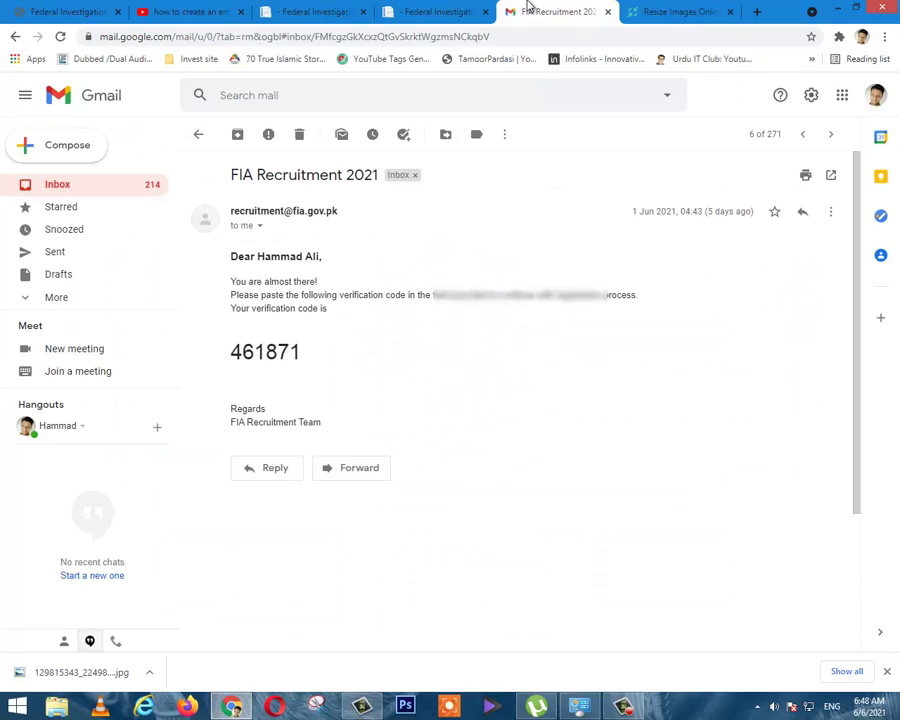
pyautogui.click(440, 11)
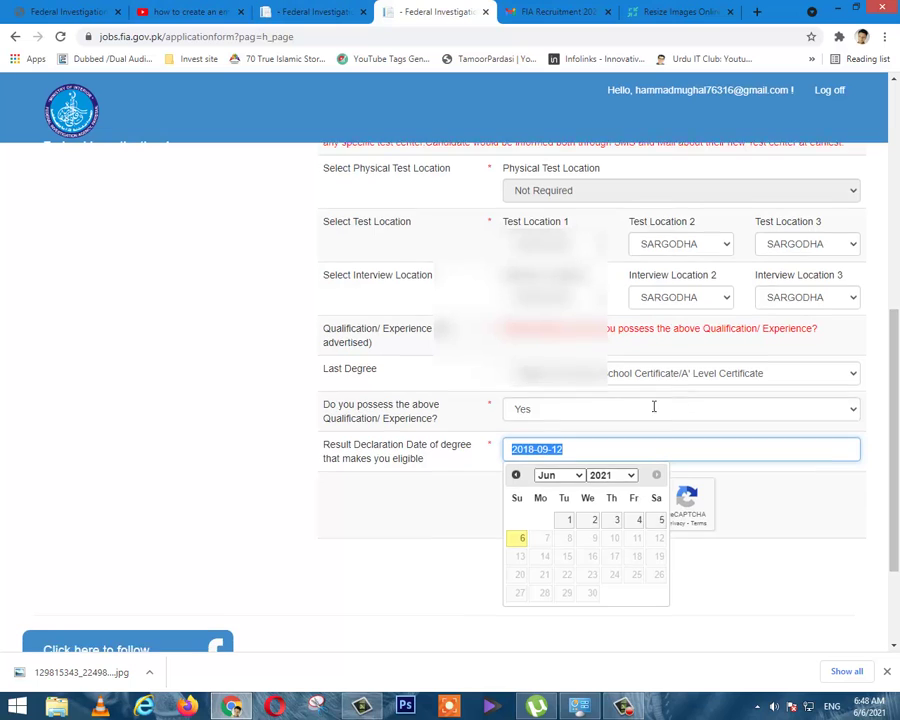
pyautogui.scroll(-3, 654, 407)
pyautogui.click(350, 11)
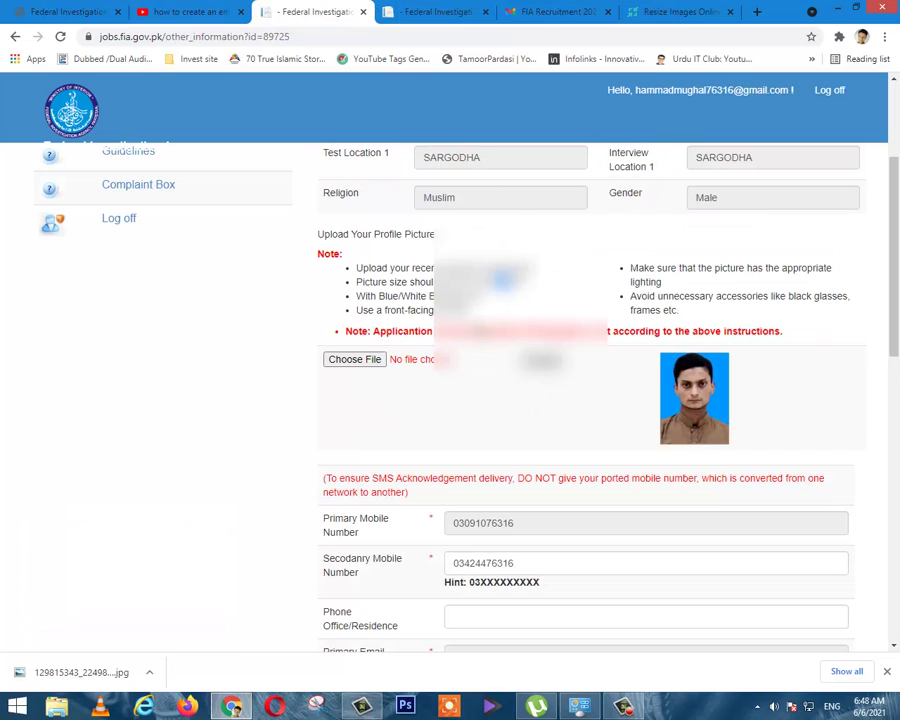
# - Review the uploaded photo, the primary and secondary mobile numbers, the office phone field and the email fields
pyautogui.scroll(-3, 651, 422)
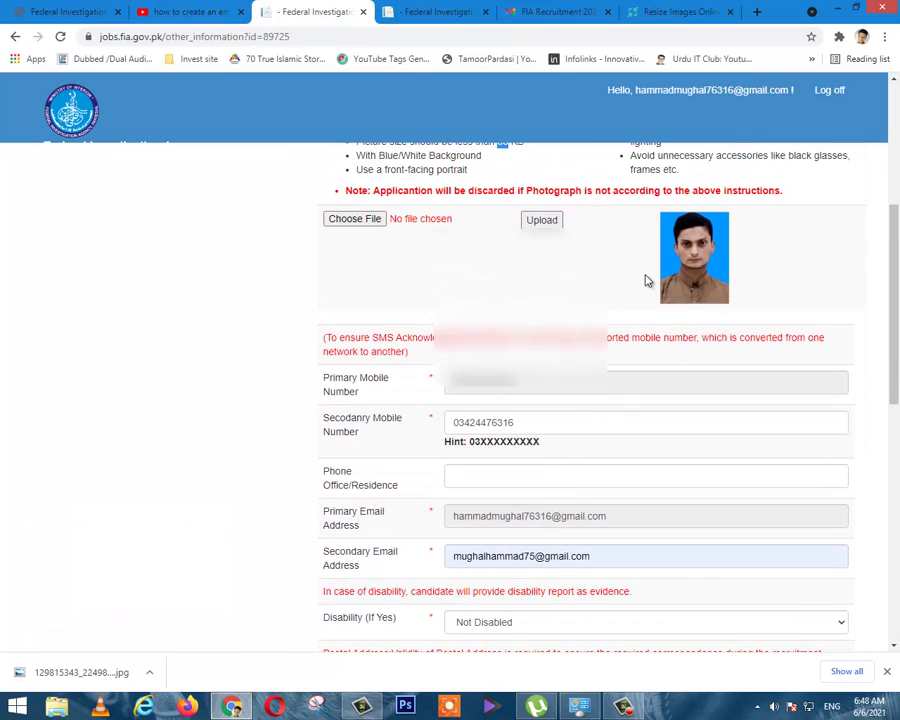
pyautogui.scroll(-1, 643, 368)
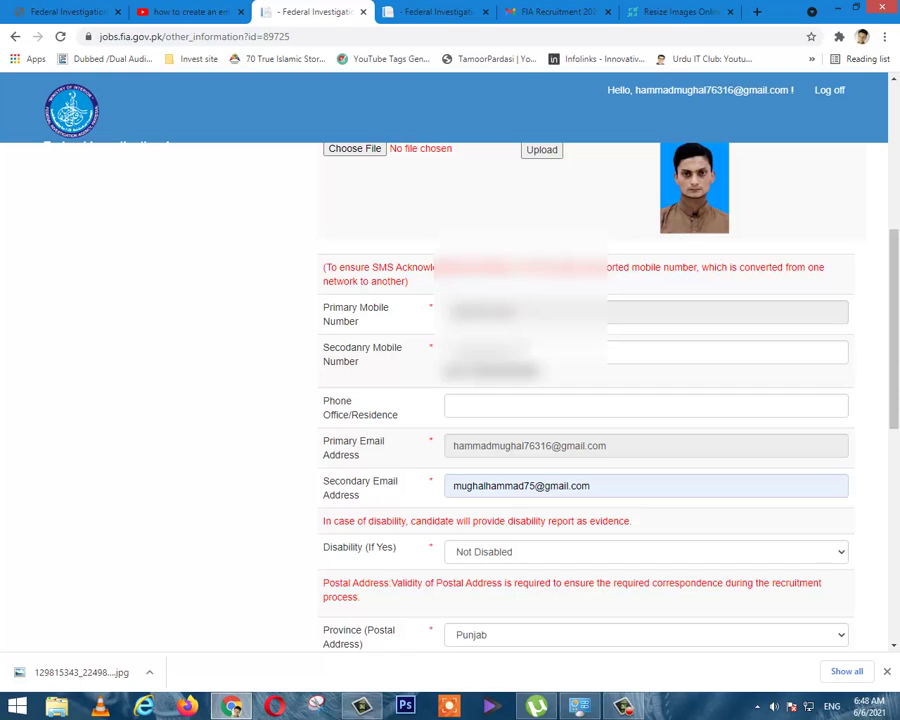
pyautogui.moveTo(540, 352); pyautogui.dragTo(375, 366)
pyautogui.click(373, 365)
pyautogui.scroll(-1, 465, 427)
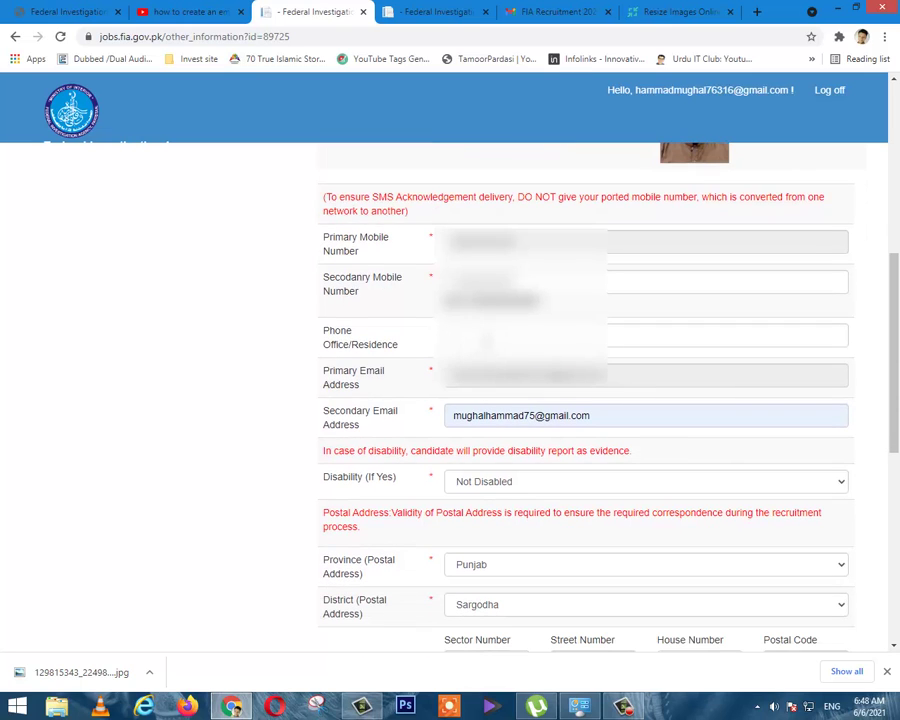
pyautogui.click(480, 337)
pyautogui.click(290, 361)
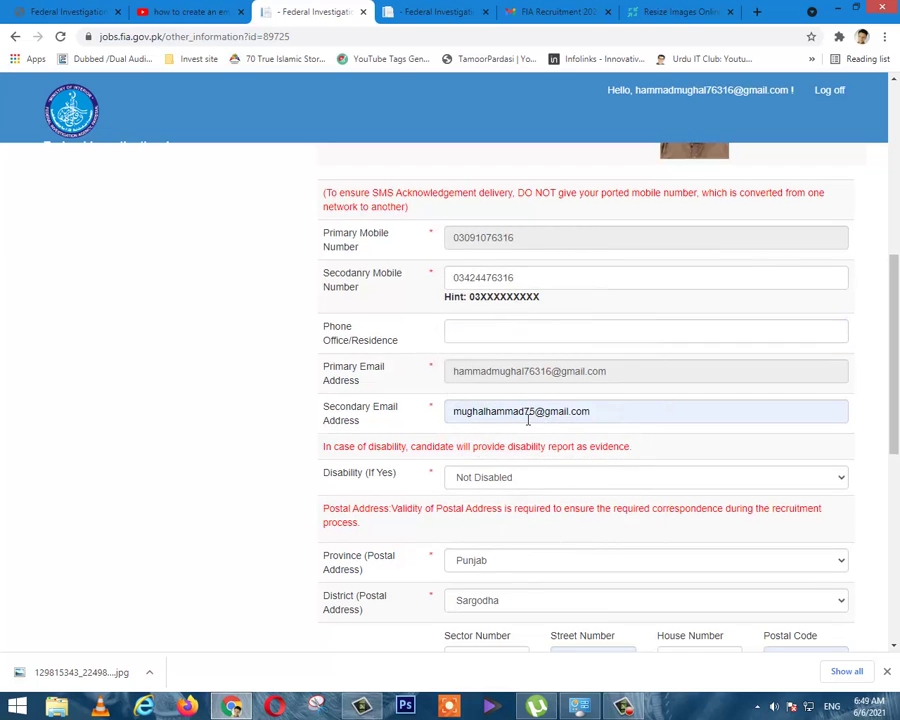
# - Check the Disability choices, leaving Not Disabled selected
pyautogui.scroll(-2, 526, 416)
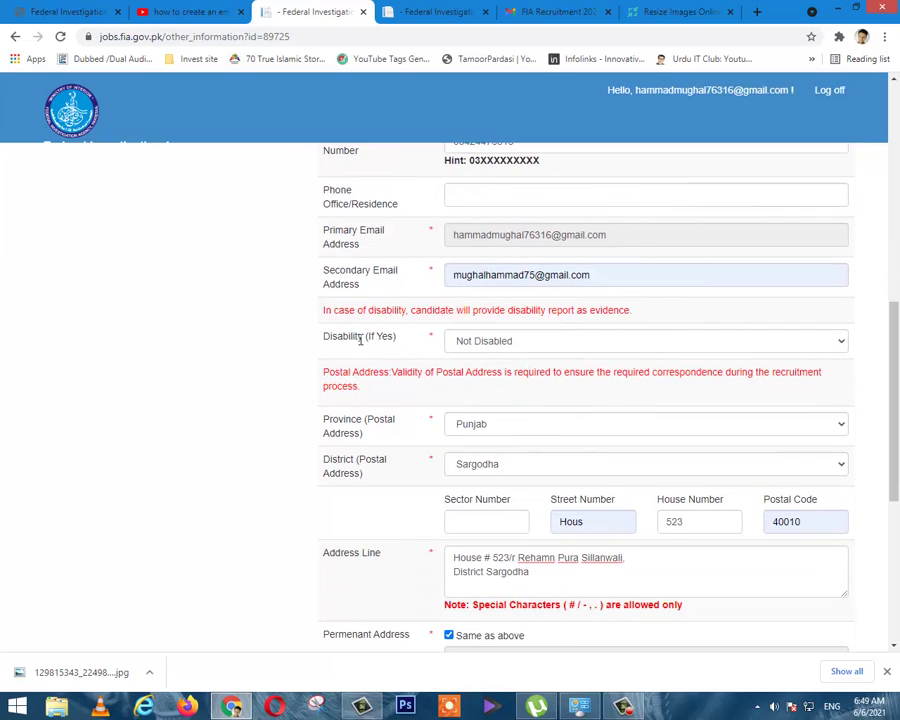
pyautogui.click(537, 346)
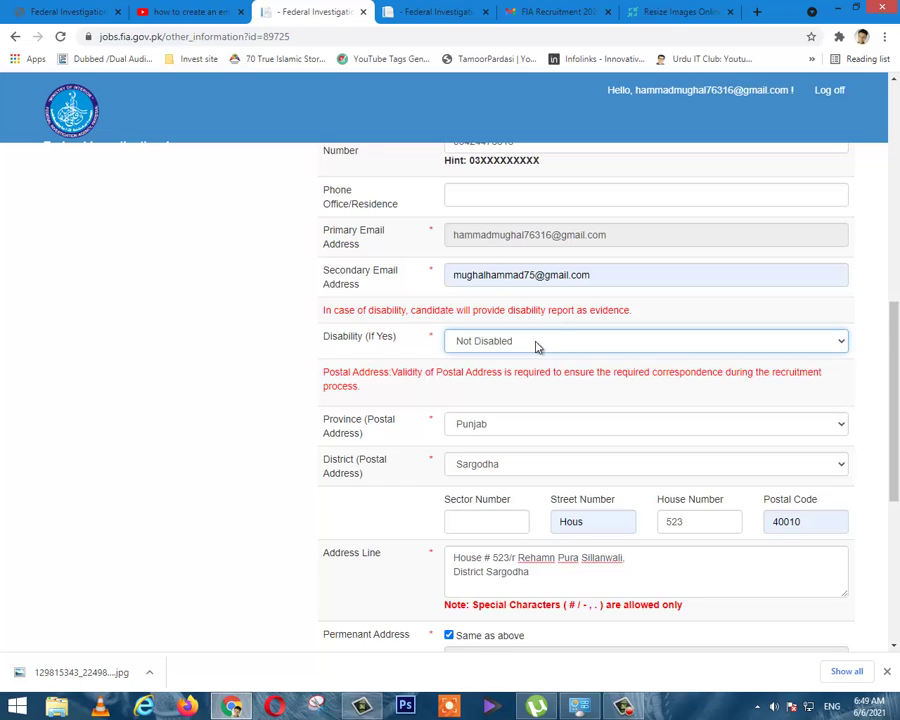
pyautogui.click(537, 346)
pyautogui.click(537, 346)
# - Review the postal address fields, the address line and the option that makes the permanent address the same
pyautogui.scroll(-2, 483, 426)
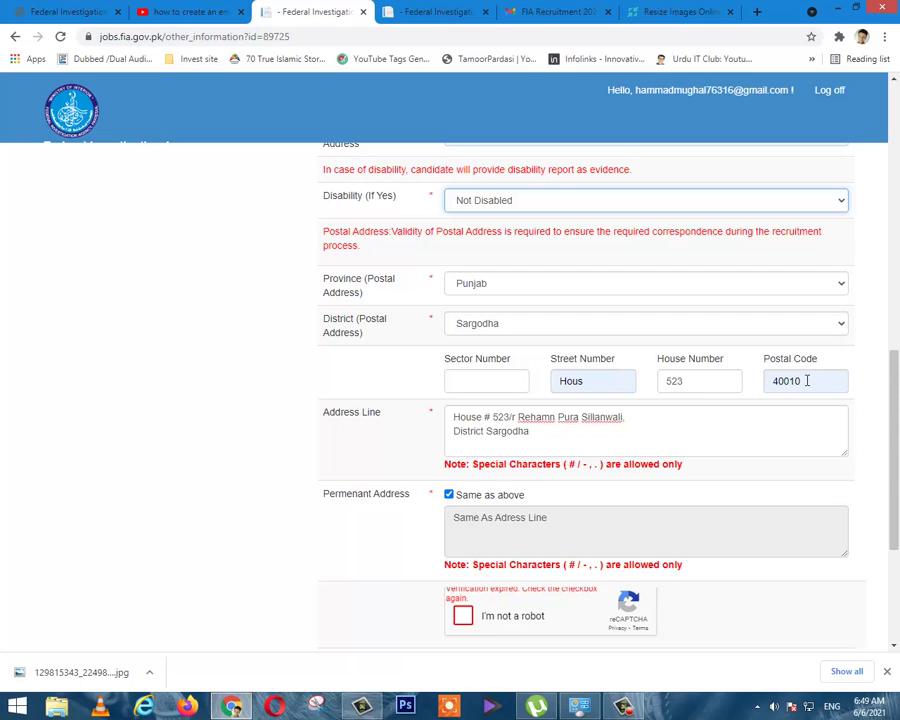
pyautogui.click(711, 423)
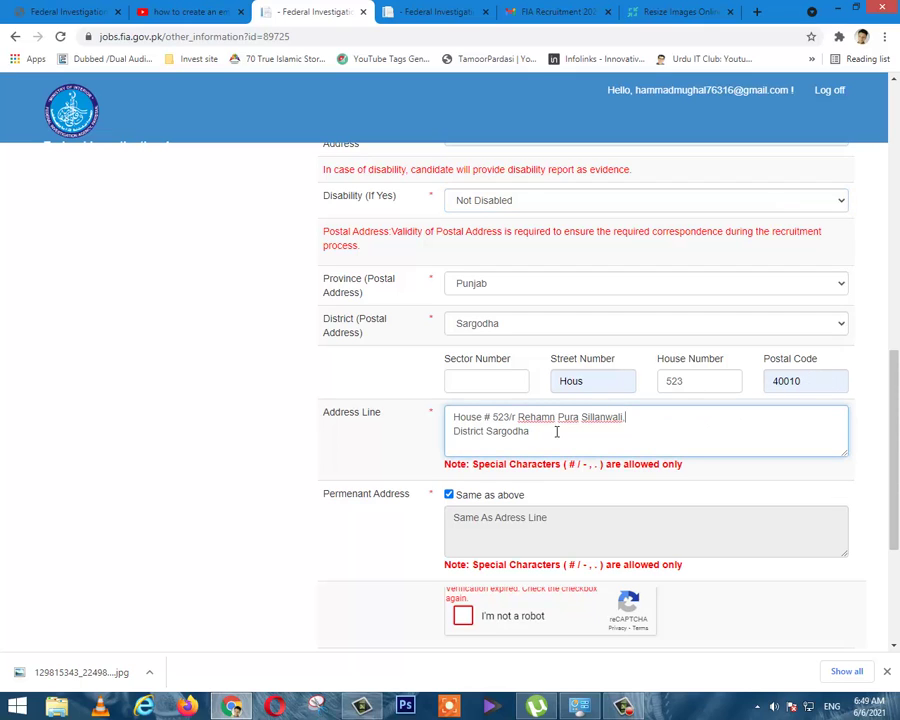
pyautogui.moveTo(541, 439); pyautogui.dragTo(450, 420)
pyautogui.scroll(-1, 512, 476)
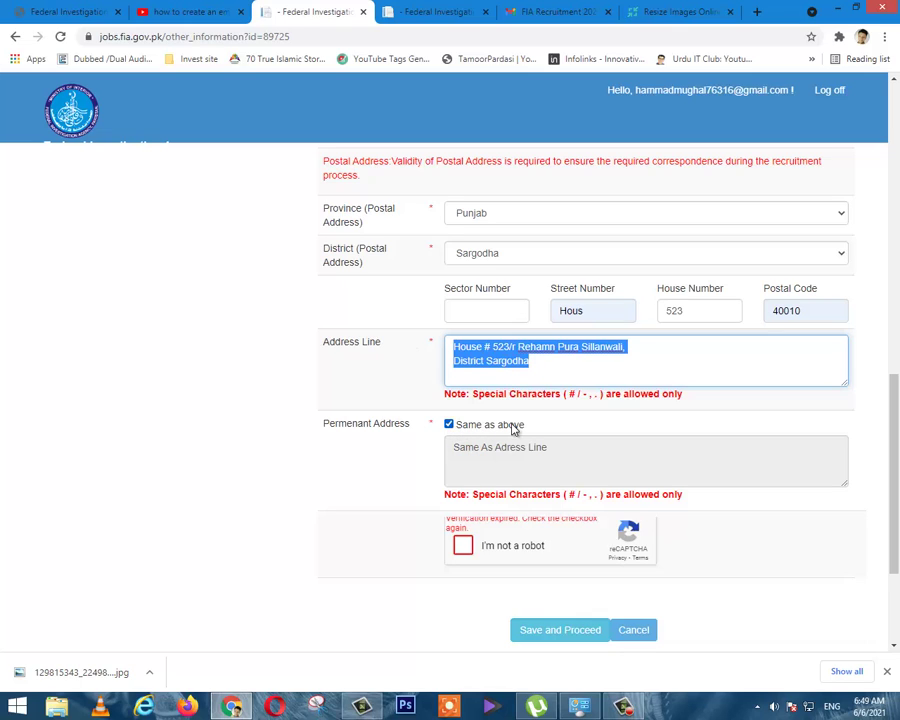
# - Complete the robot check on the contact details page, then save and proceed to the education data
pyautogui.click(465, 548)
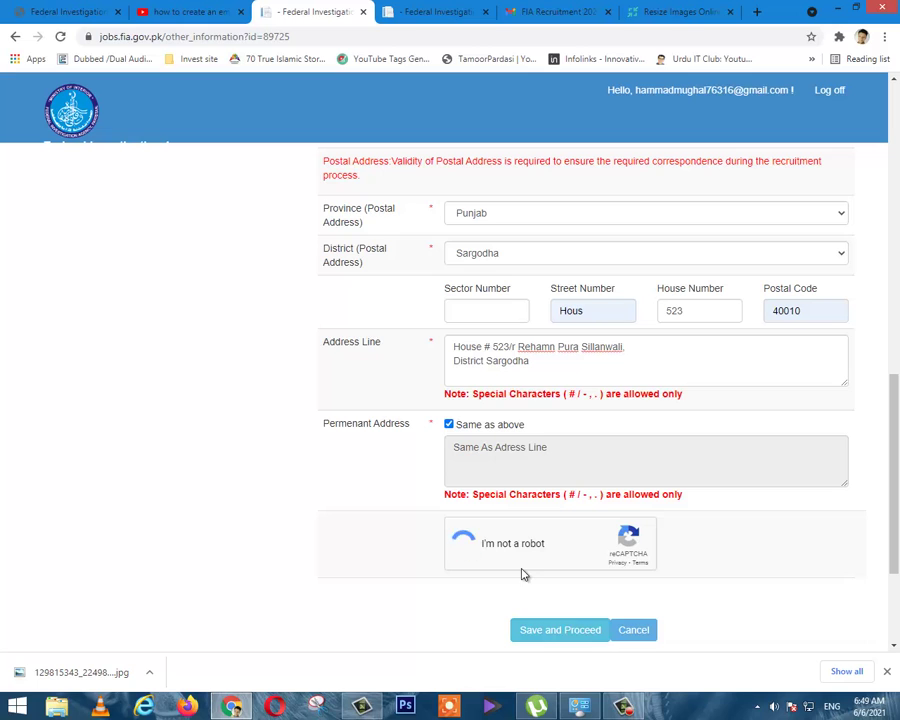
pyautogui.scroll(-3, 520, 572)
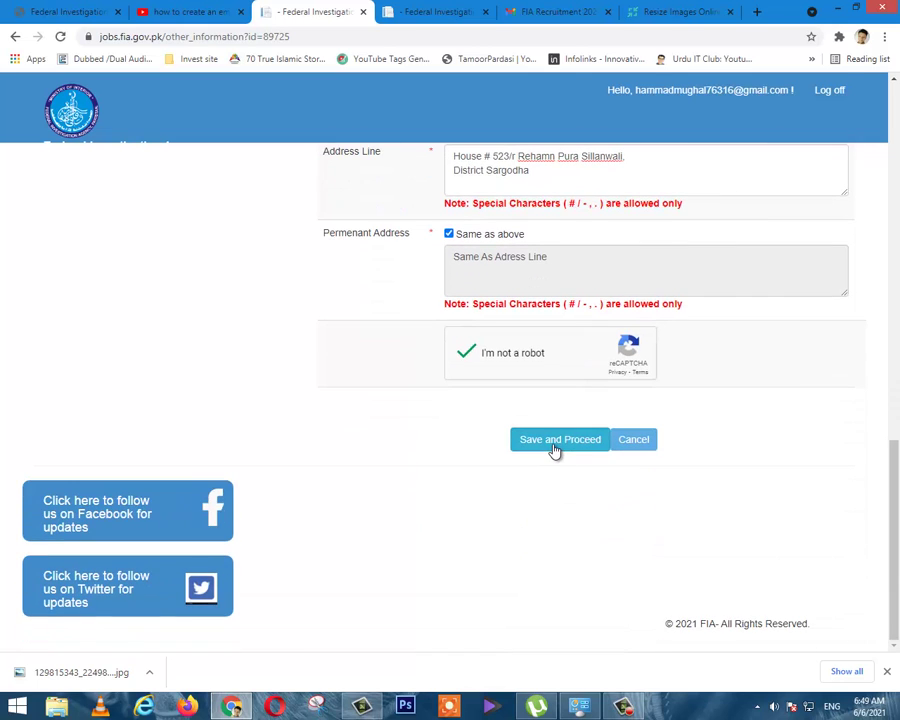
pyautogui.click(555, 442)
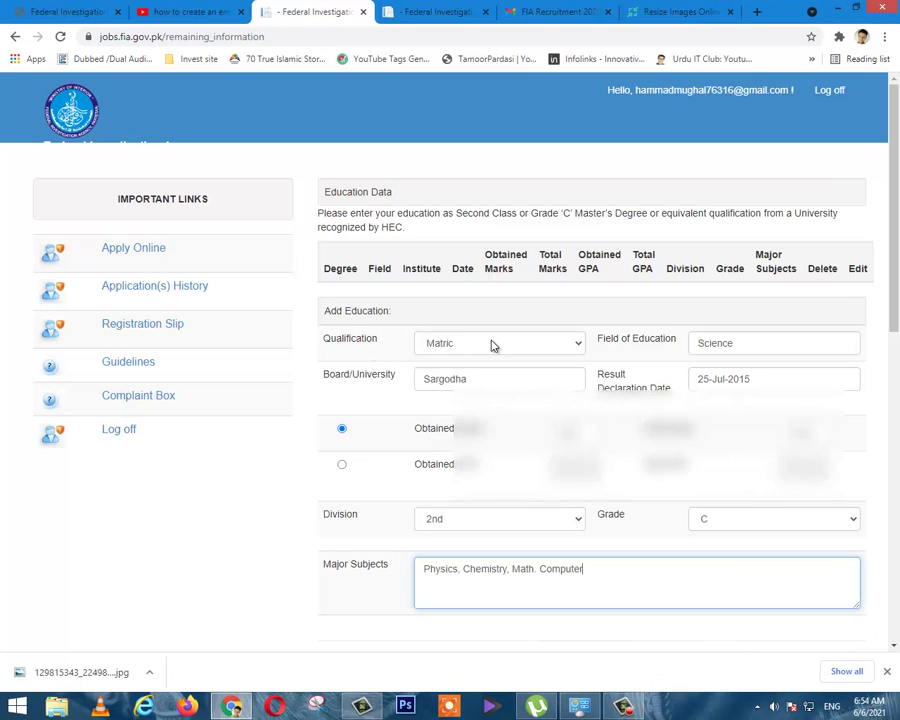
# - Review the Matric entry's qualification choices, field of education, board, marks, division, grade and major subjects
pyautogui.click(472, 346)
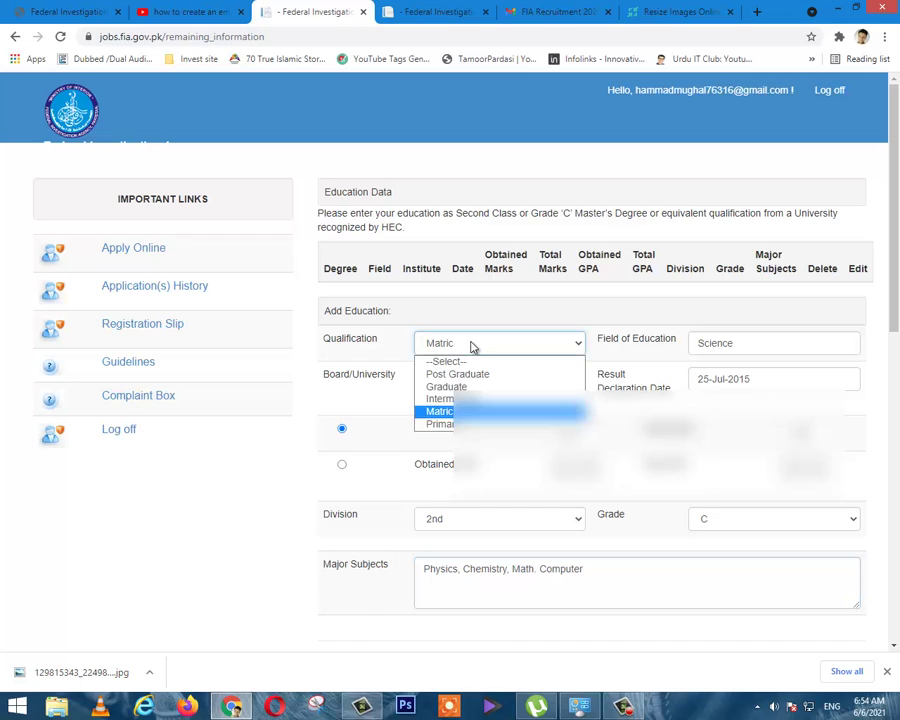
pyautogui.click(502, 348)
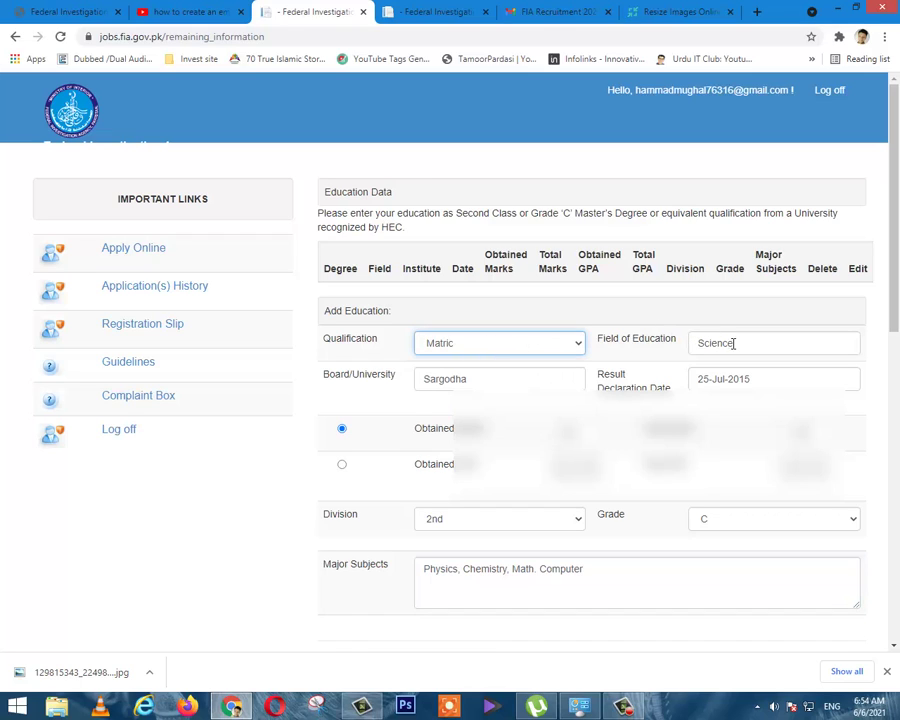
pyautogui.click(742, 343)
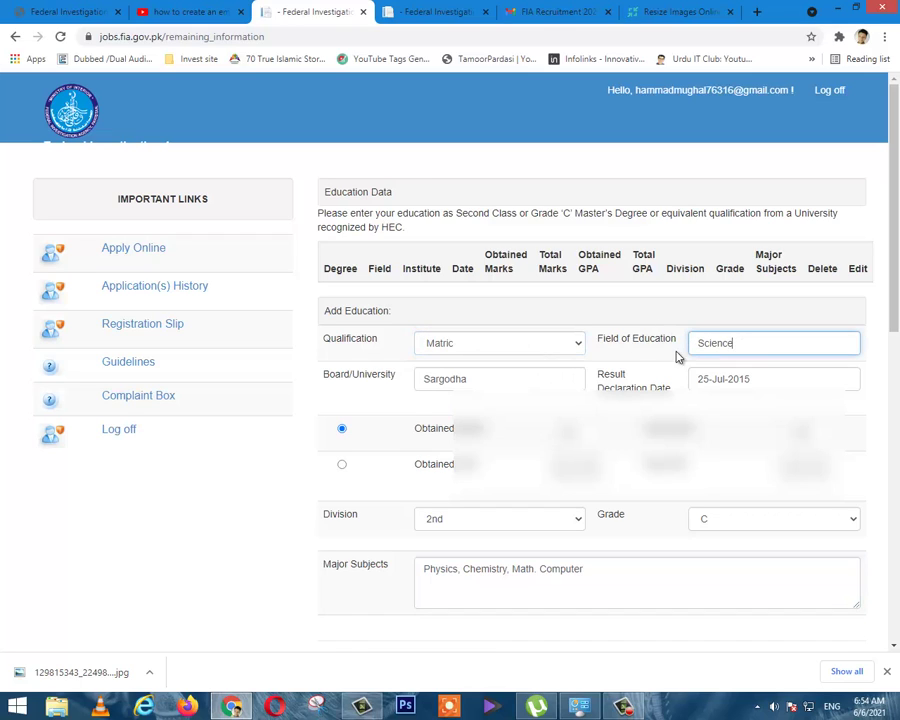
pyautogui.click(493, 345)
pyautogui.click(493, 345)
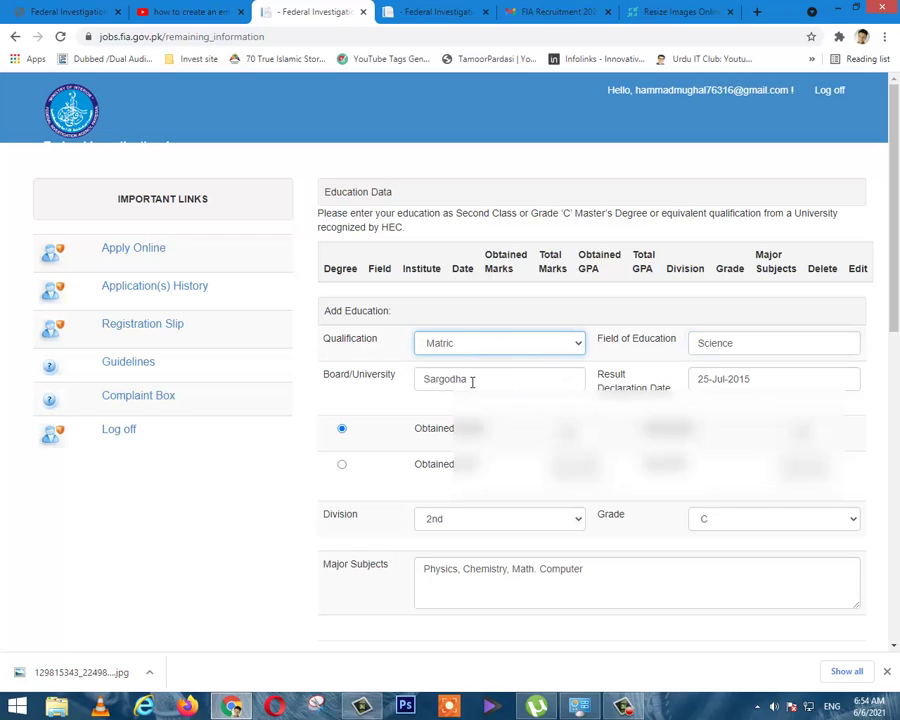
pyautogui.click(484, 381)
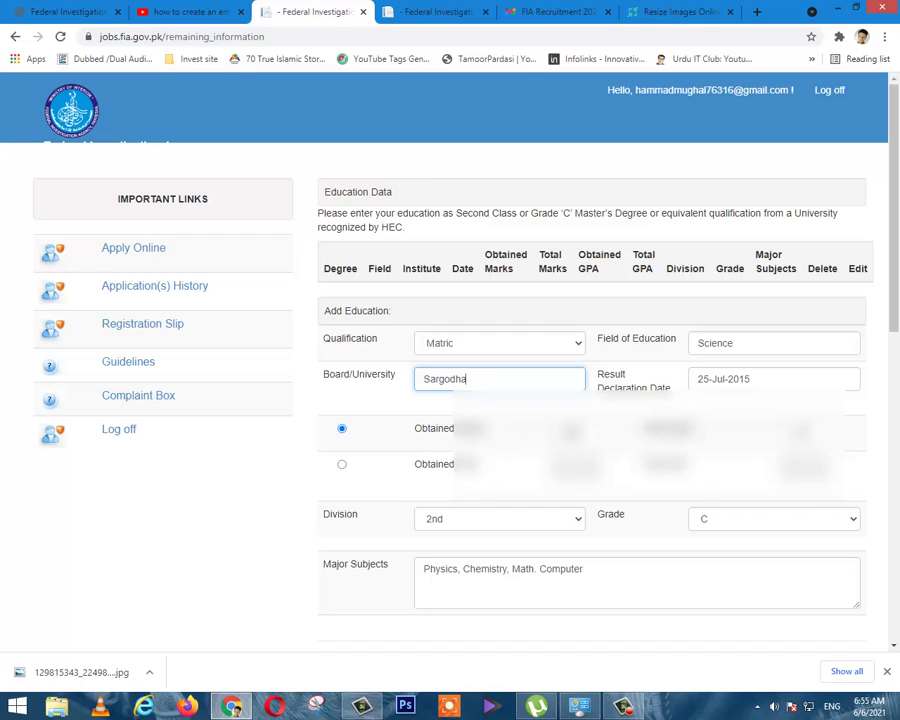
pyautogui.click(570, 430)
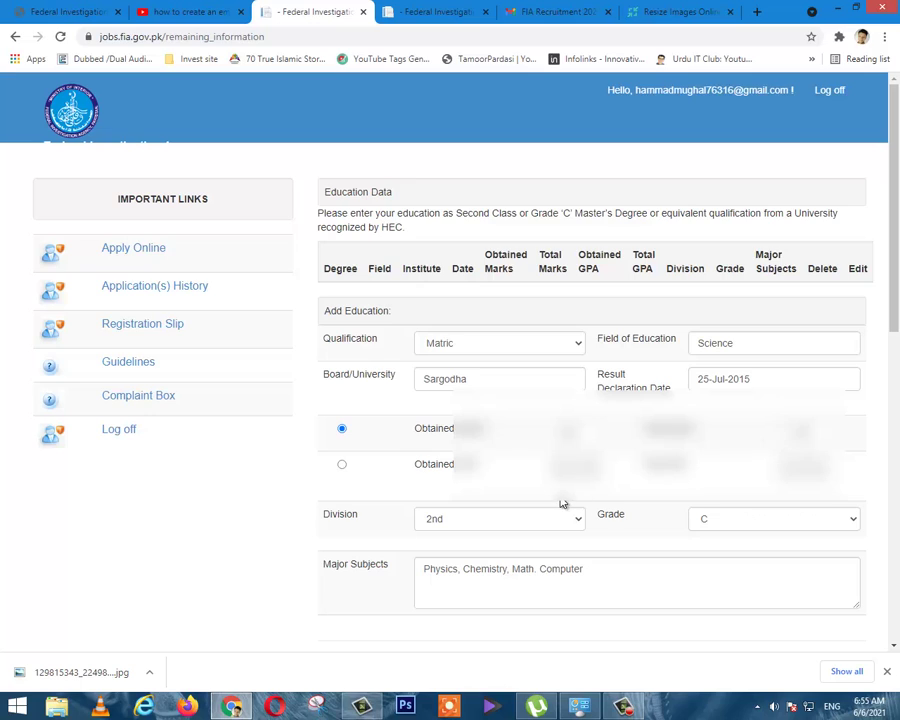
pyautogui.scroll(-1, 545, 495)
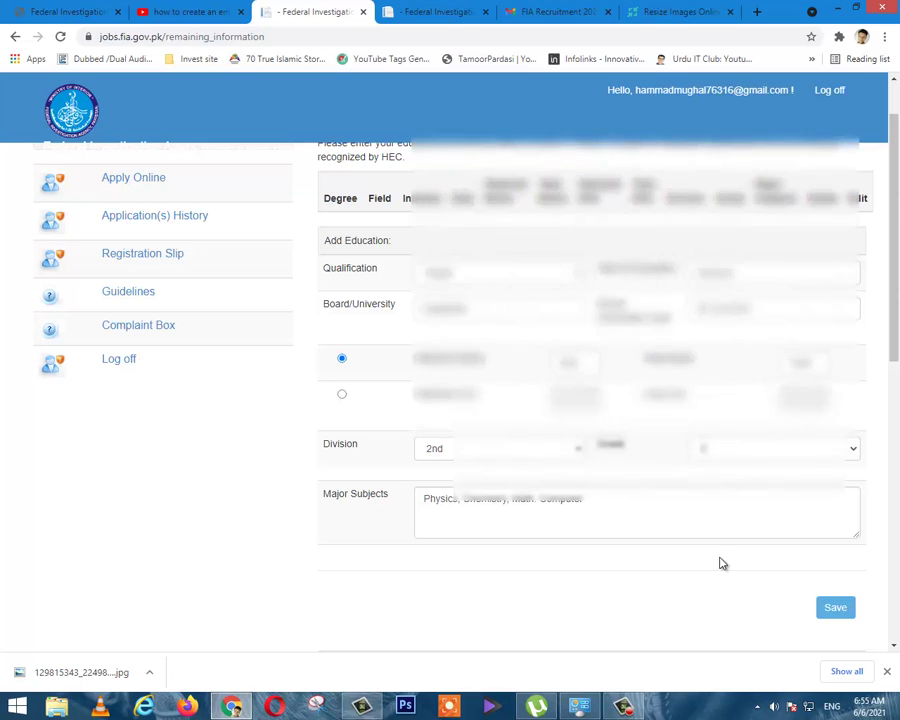
pyautogui.scroll(1, 652, 526)
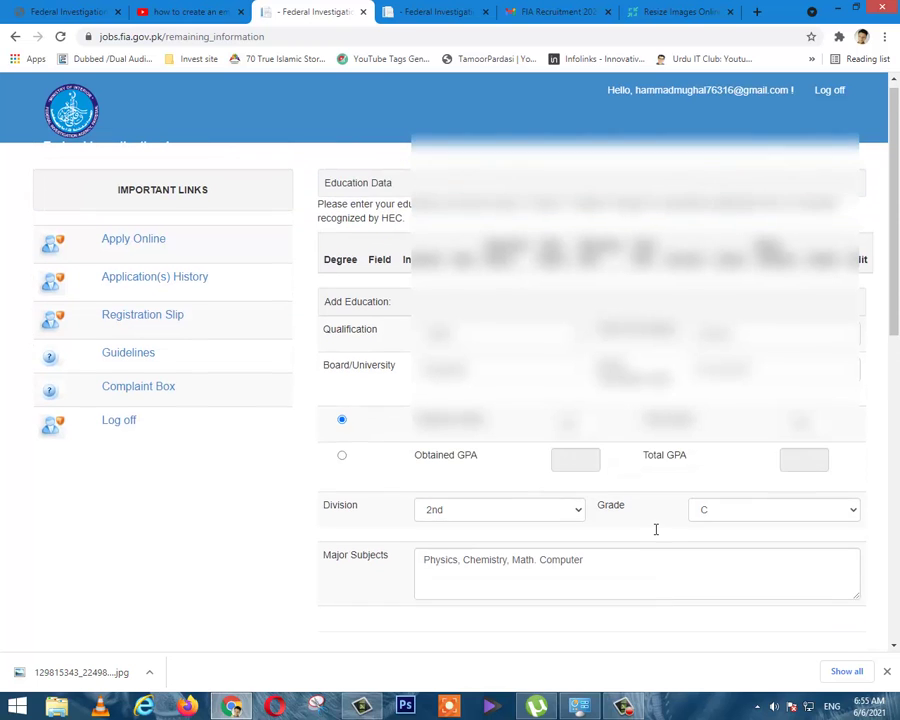
# - Set the police station district under Security Clearance to Sahiwal
pyautogui.scroll(-3, 700, 534)
pyautogui.scroll(-1, 808, 488)
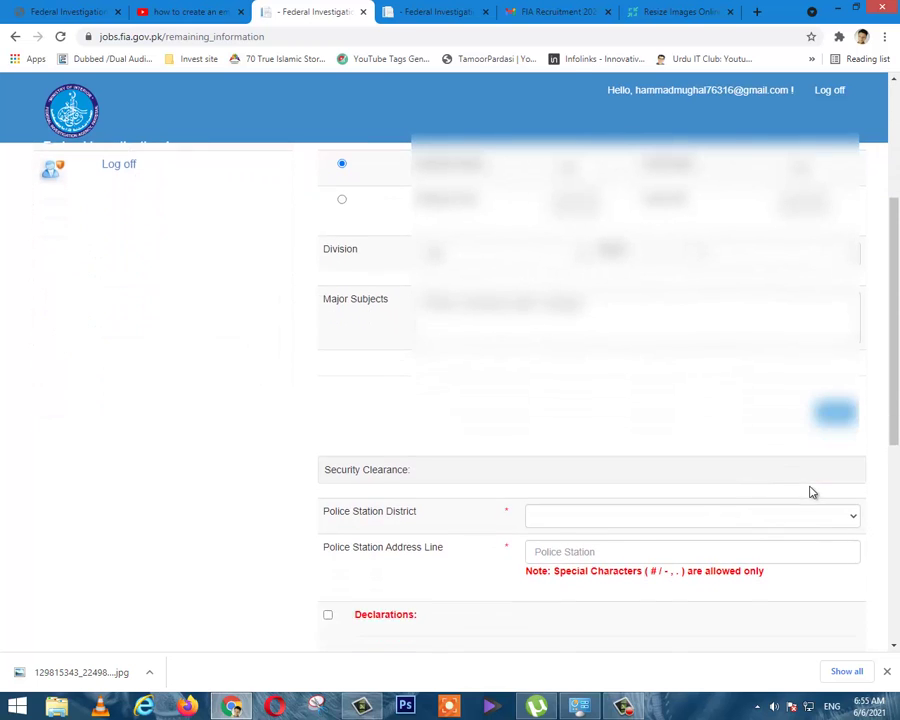
pyautogui.click(594, 504)
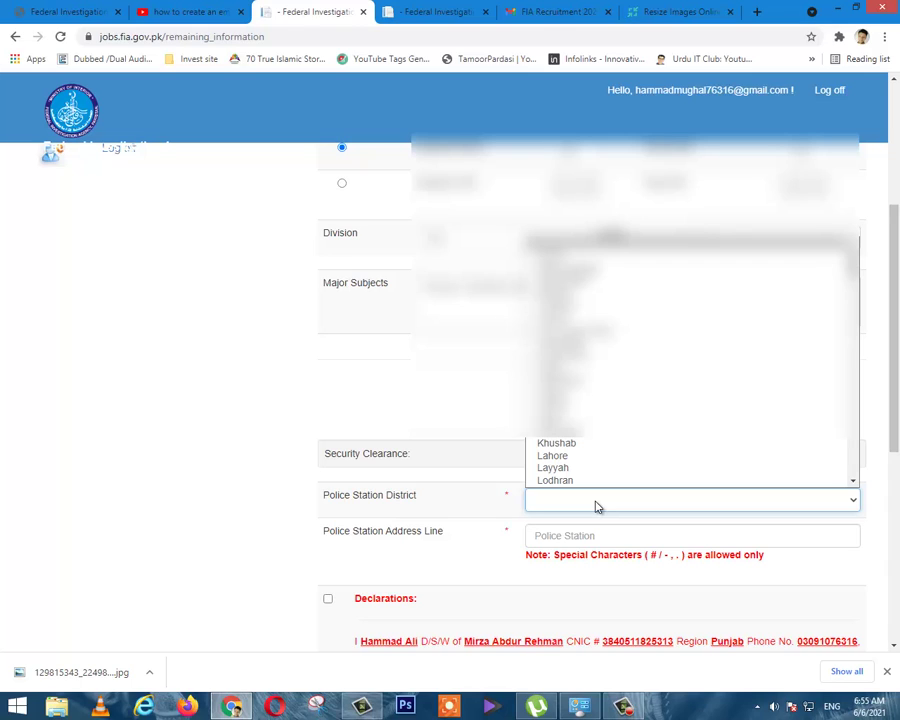
pyautogui.press('s')
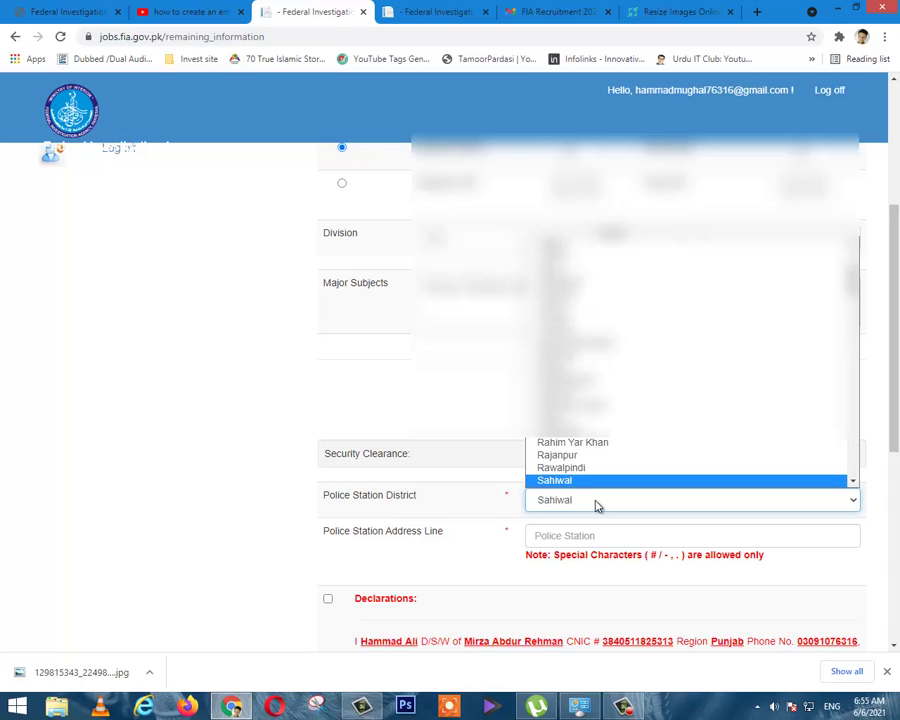
pyautogui.scroll(3, 625, 374)
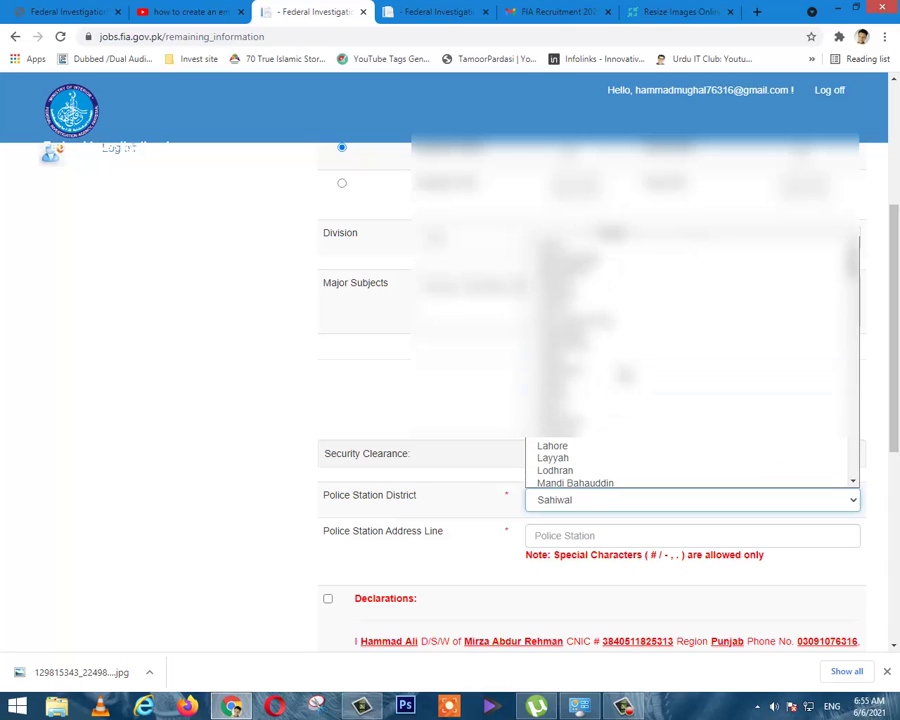
pyautogui.scroll(1, 625, 370)
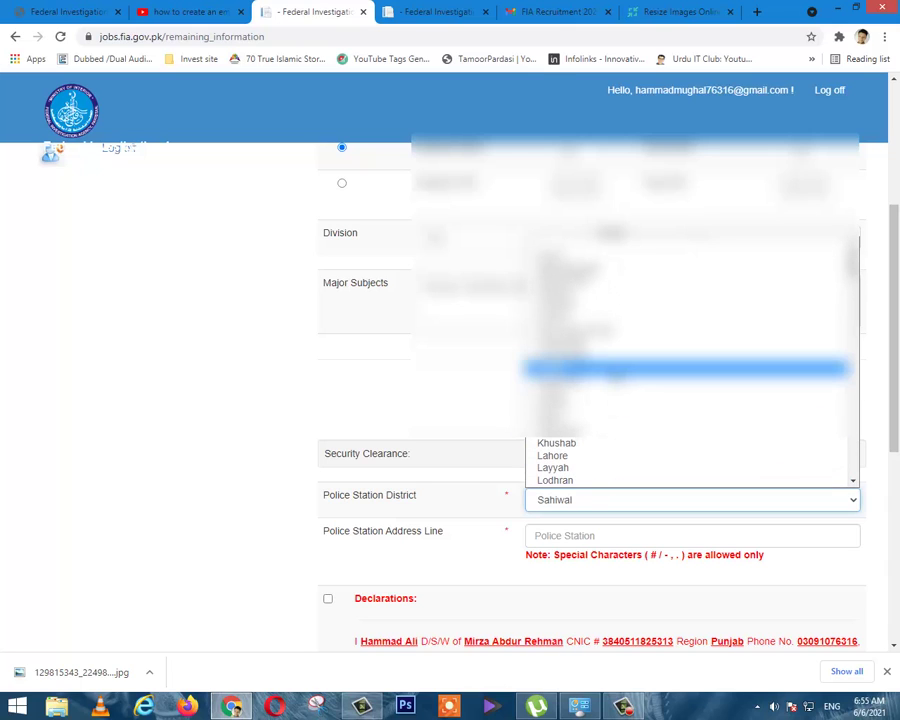
pyautogui.press('Escape')
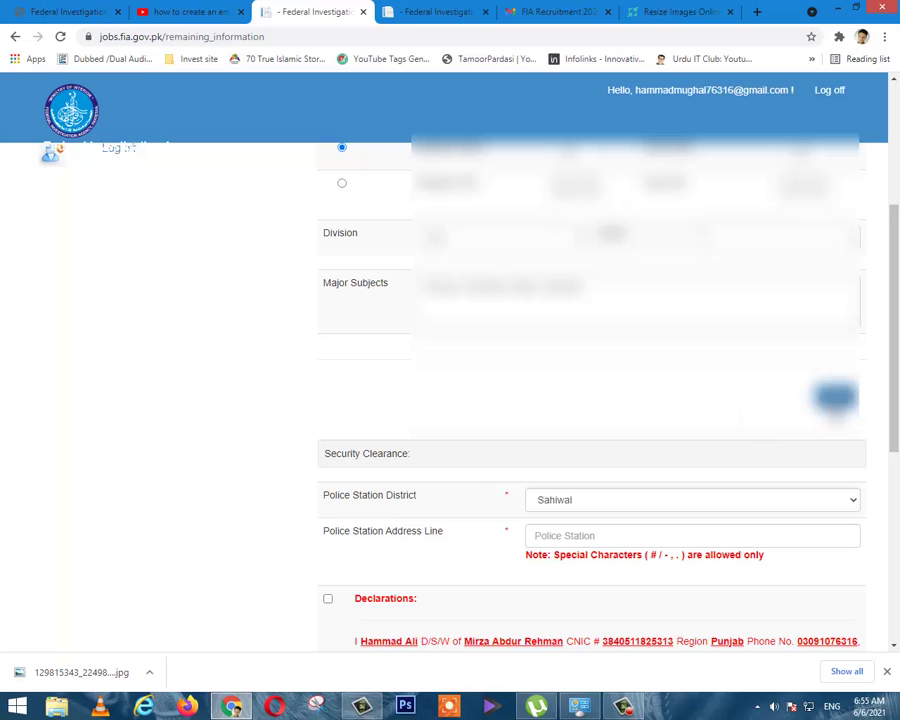
# - Save the Matric education entry and check its row in the education table
pyautogui.scroll(2, 842, 490)
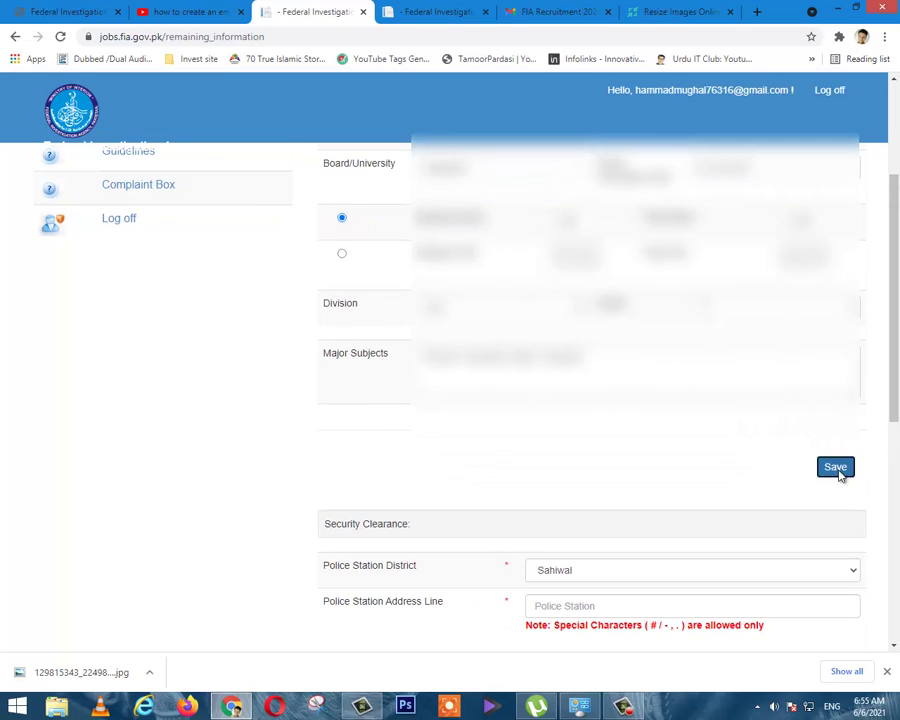
pyautogui.click(836, 466)
pyautogui.scroll(3, 766, 455)
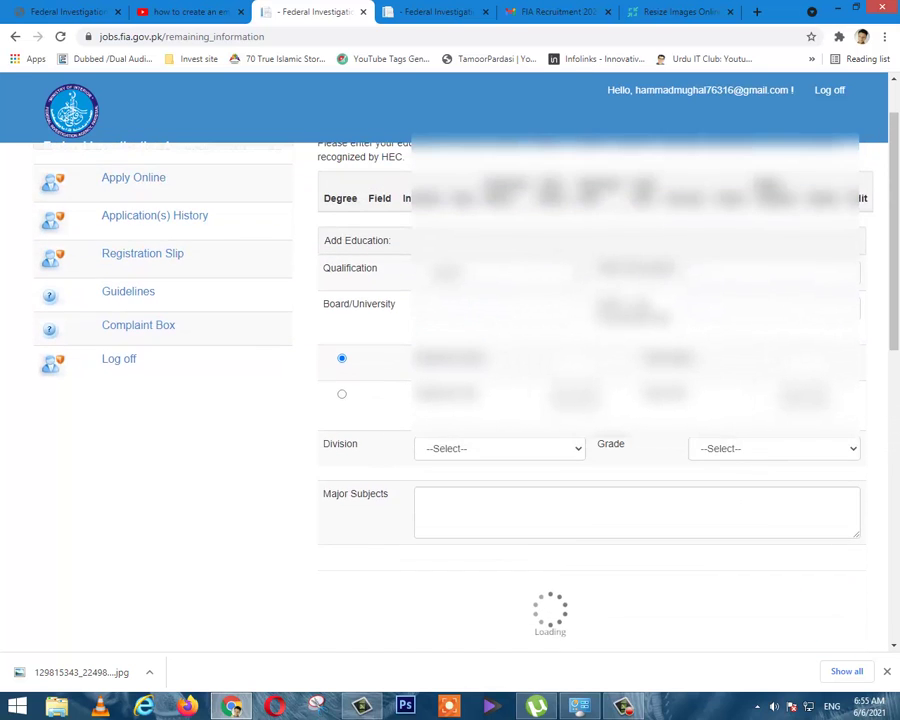
pyautogui.scroll(-3, 590, 400)
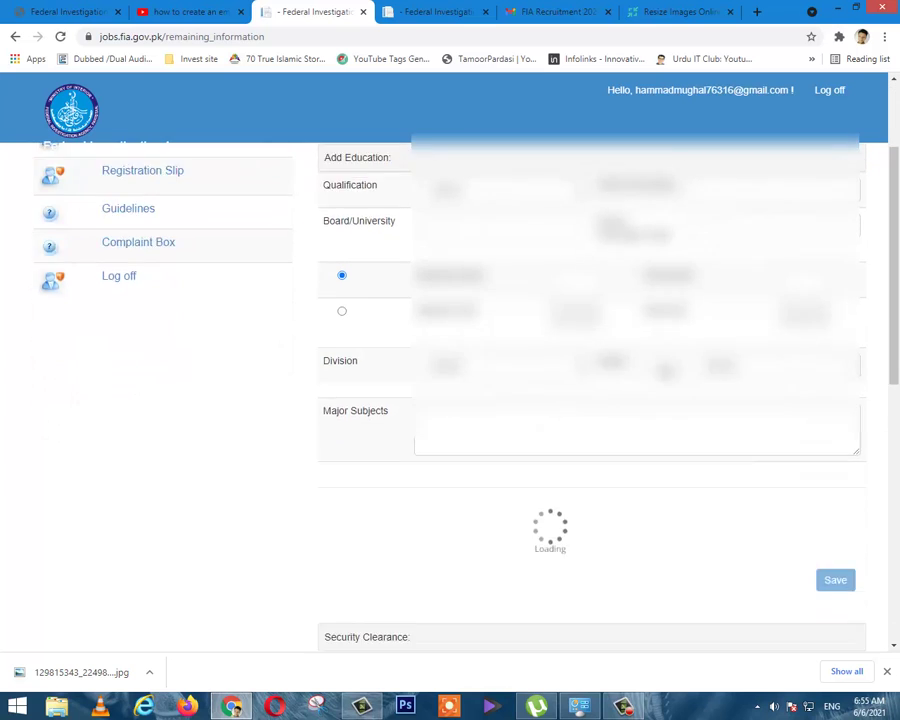
pyautogui.scroll(3, 590, 400)
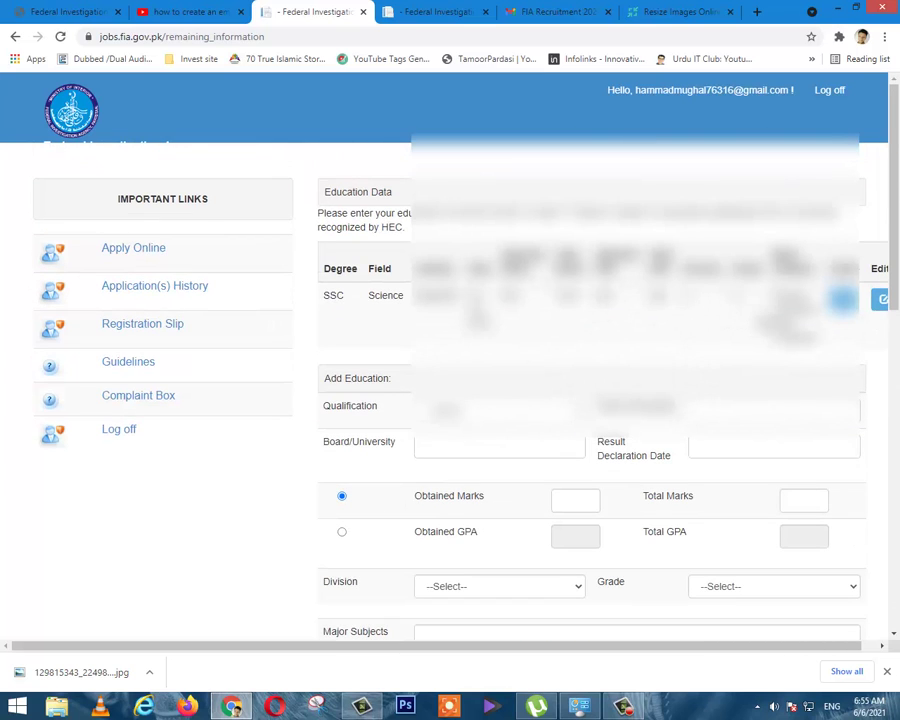
# - Add and save an Intermediate record: ICS, Sargodha, 12-Sep-2018, 638 of 1100 marks, 2nd division, grade C, majors Economics, Math, Computer Science
pyautogui.scroll(-3, 590, 400)
pyautogui.scroll(2, 590, 400)
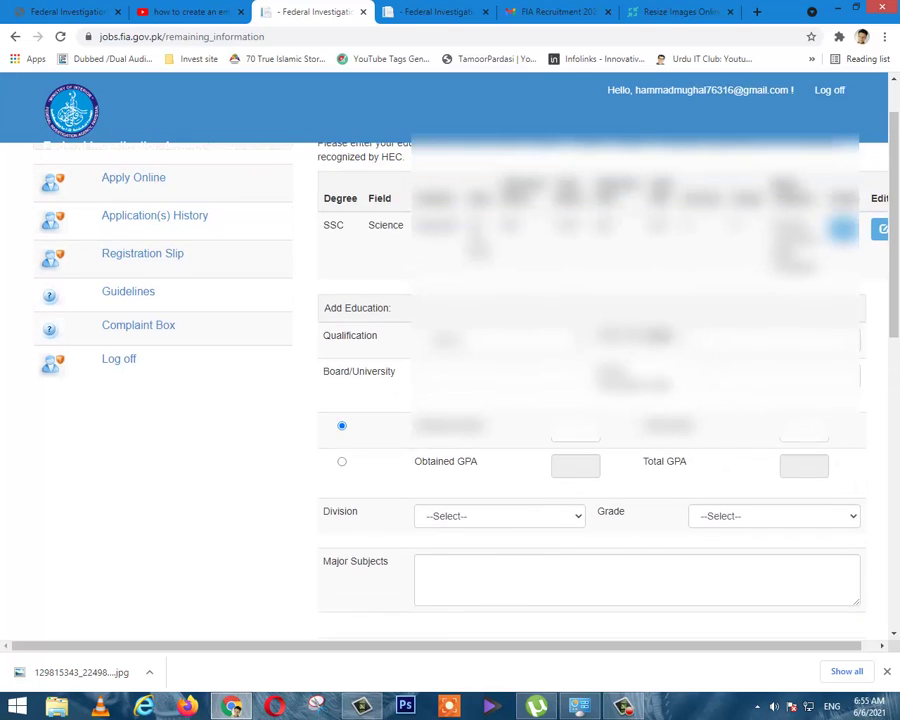
pyautogui.click(500, 376)
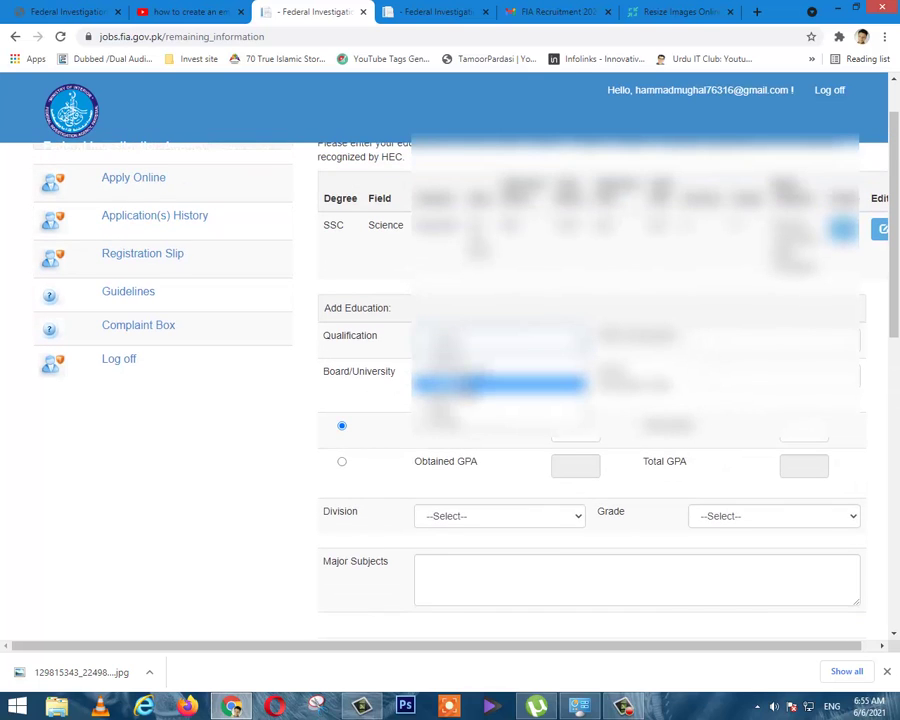
pyautogui.click(500, 386)
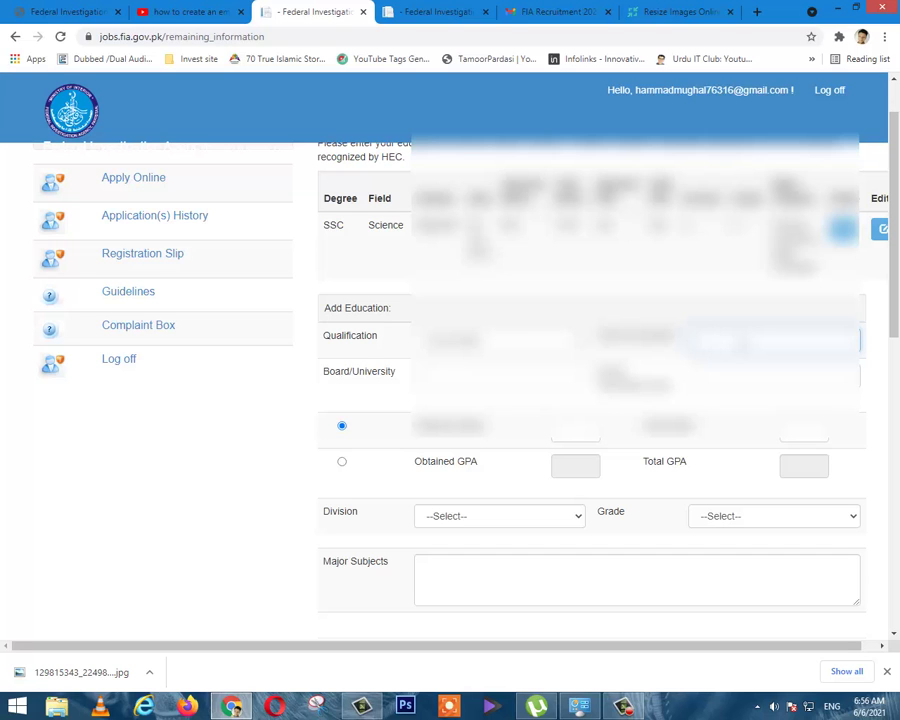
pyautogui.click(630, 708)
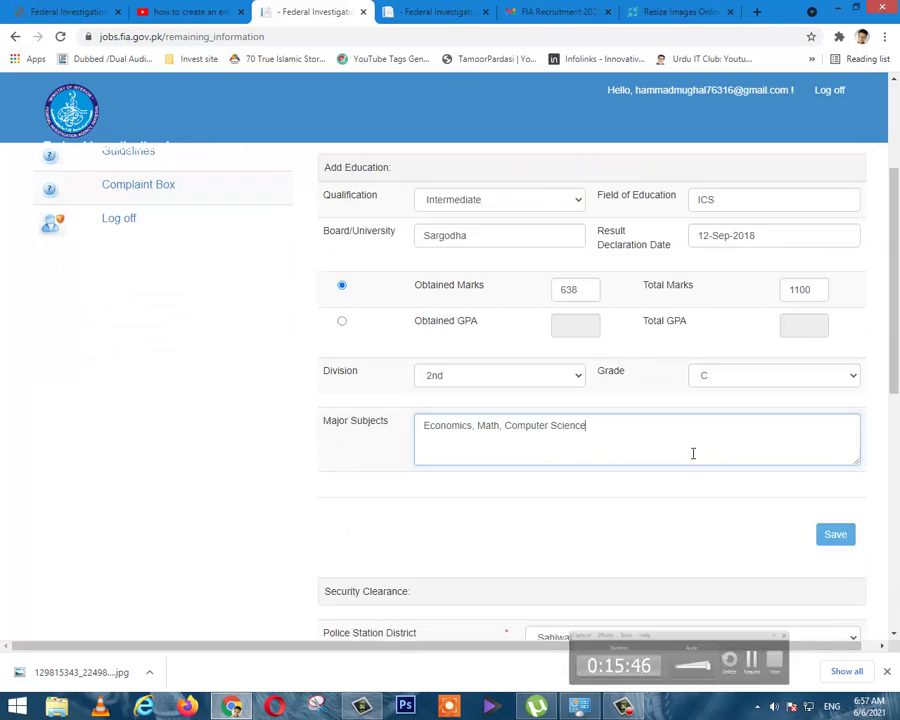
pyautogui.scroll(2, 690, 450)
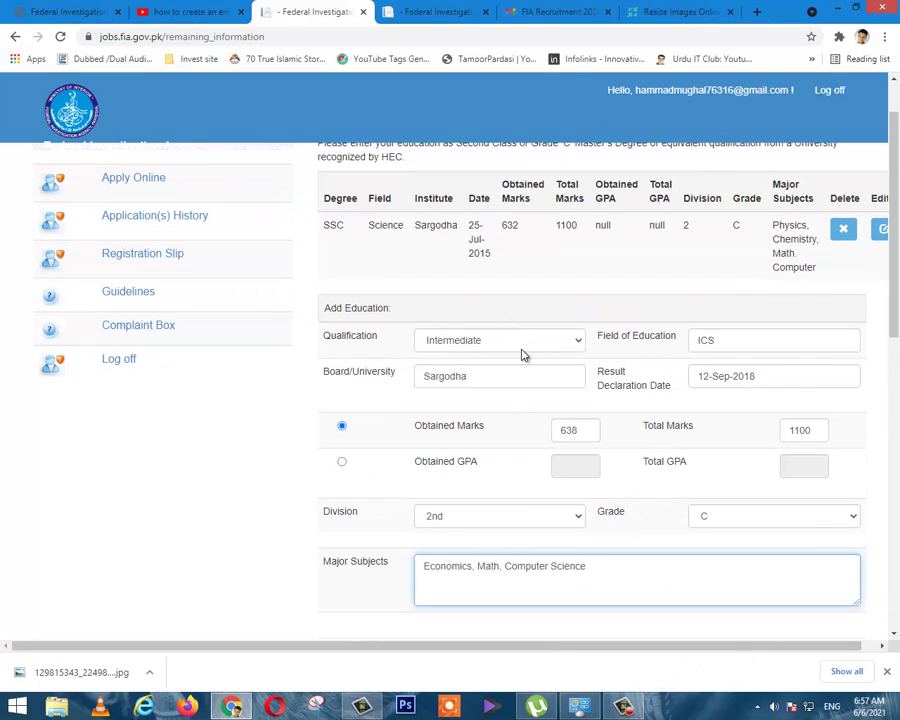
pyautogui.scroll(-3, 521, 355)
pyautogui.click(836, 464)
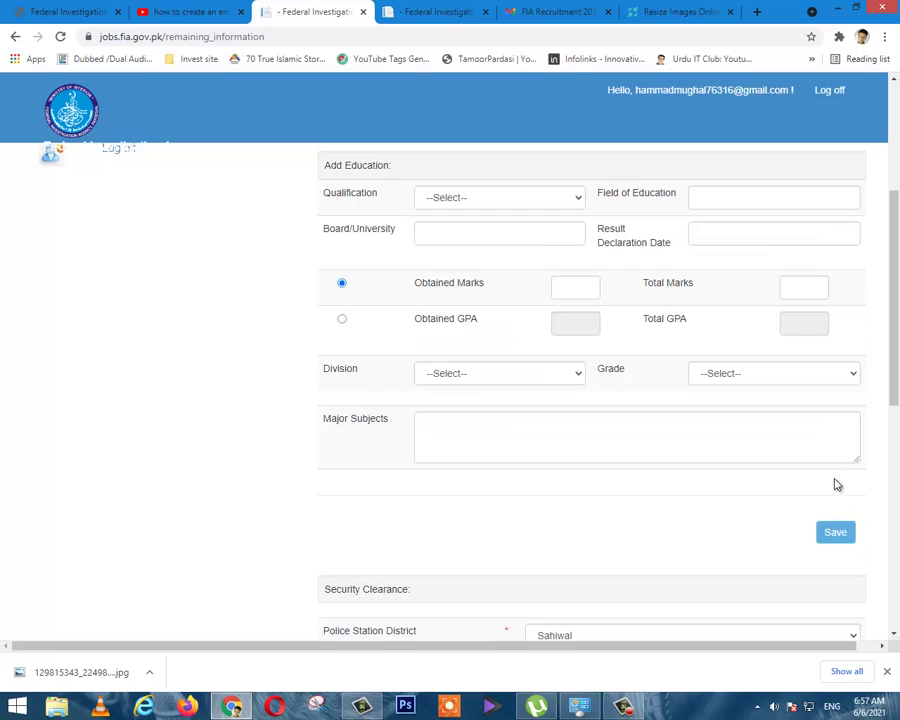
# - Check the saved education records and the qualification choices for adding another degree
pyautogui.scroll(3, 714, 260)
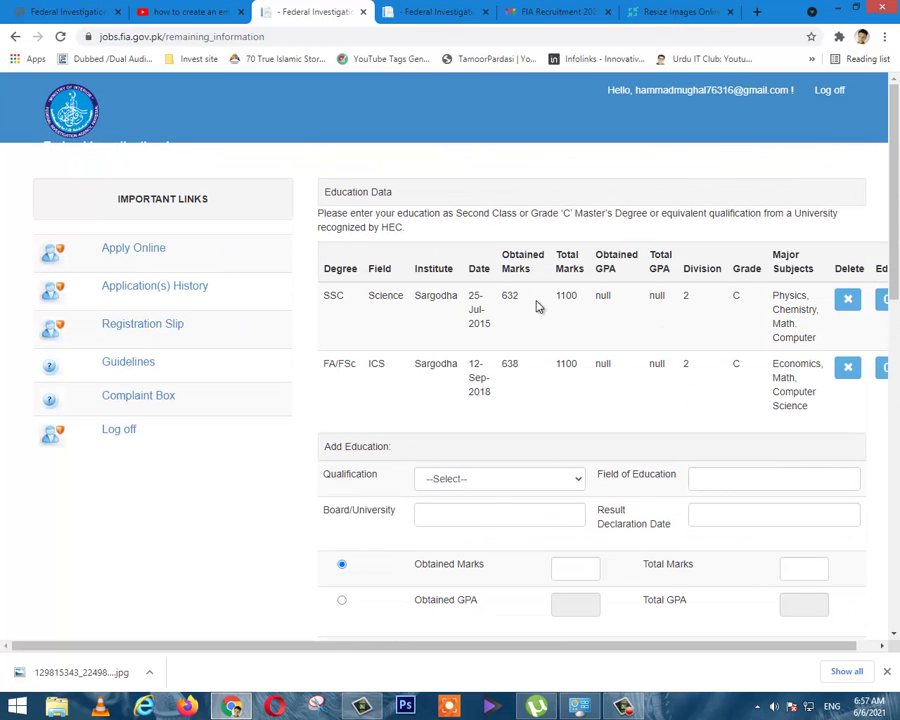
pyautogui.scroll(-2, 640, 376)
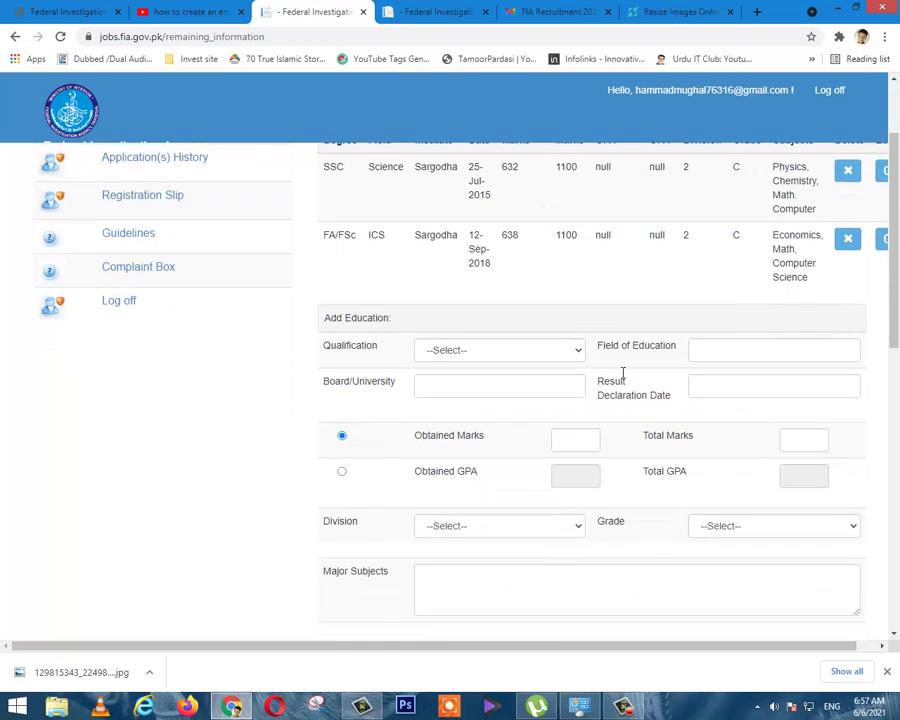
pyautogui.click(520, 337)
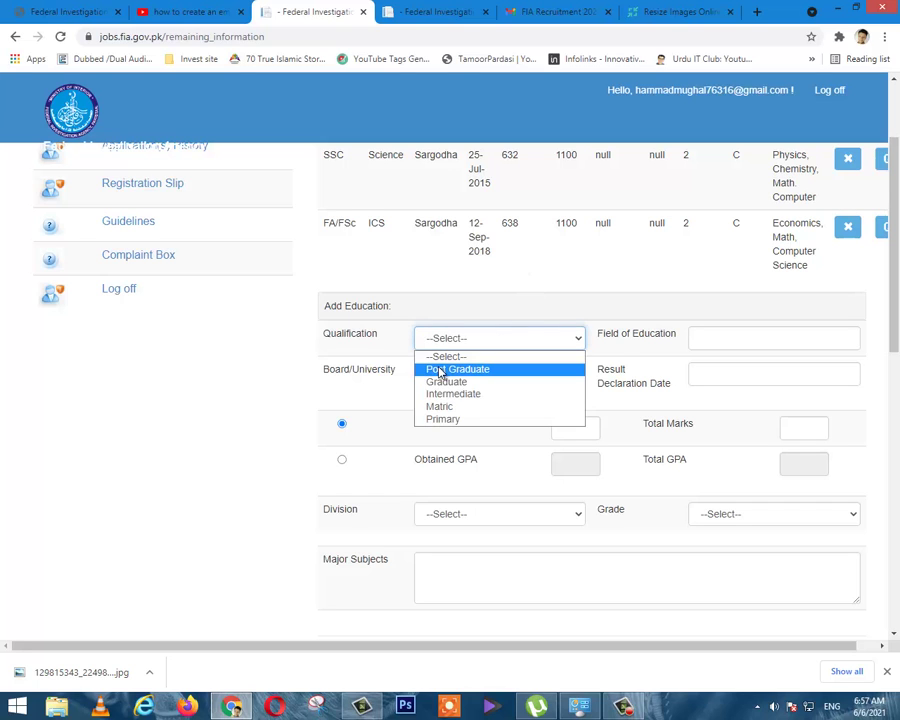
pyautogui.scroll(-2, 330, 358)
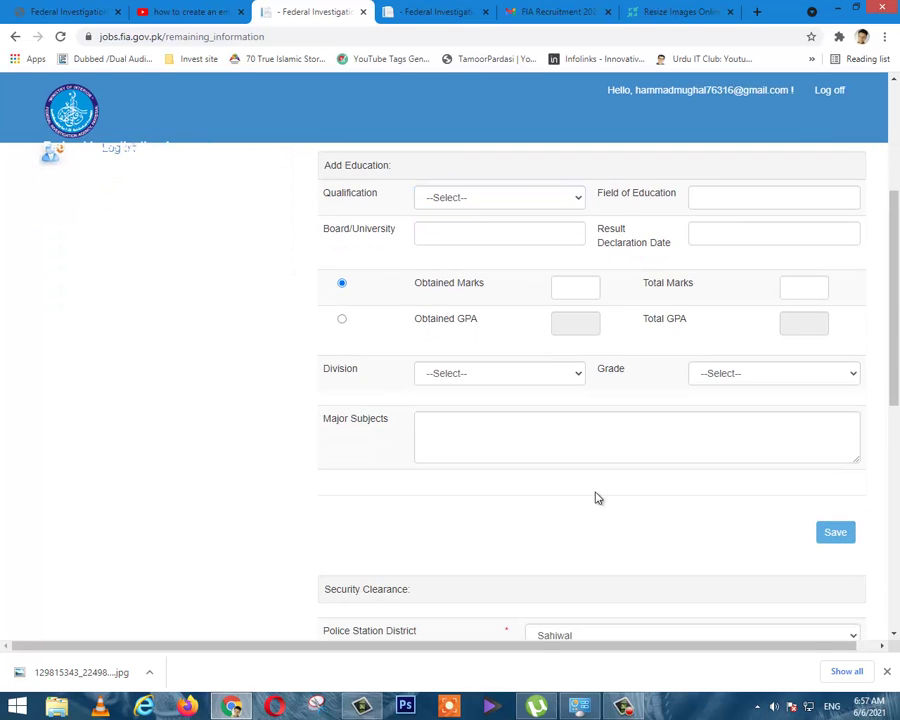
# - Set the police station district to Sargodha and enter Sillanwali as the police station address line
pyautogui.scroll(-1, 634, 512)
pyautogui.scroll(-2, 815, 470)
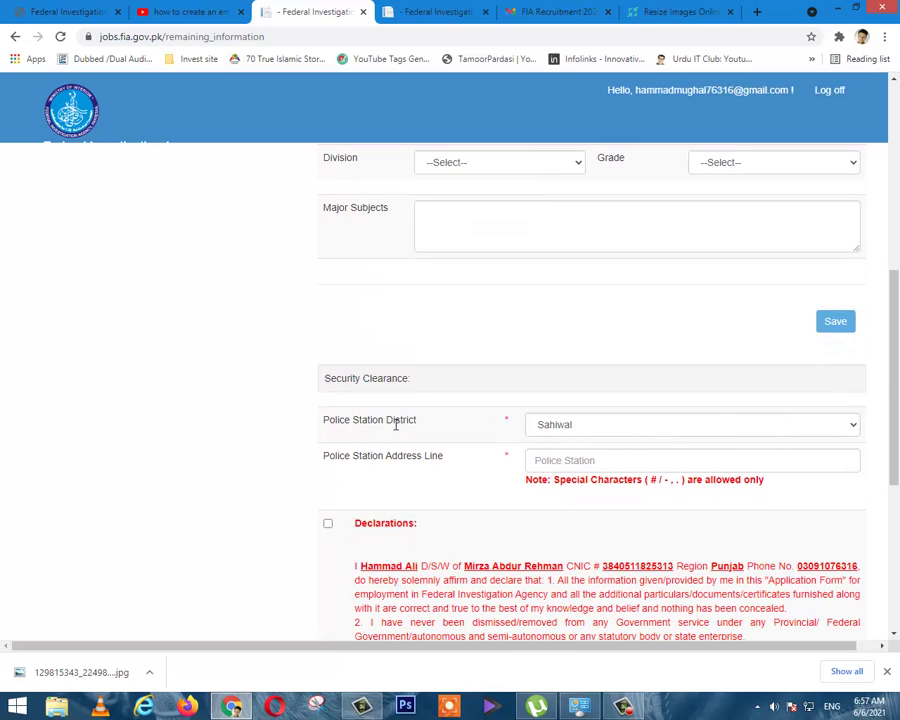
pyautogui.click(566, 425)
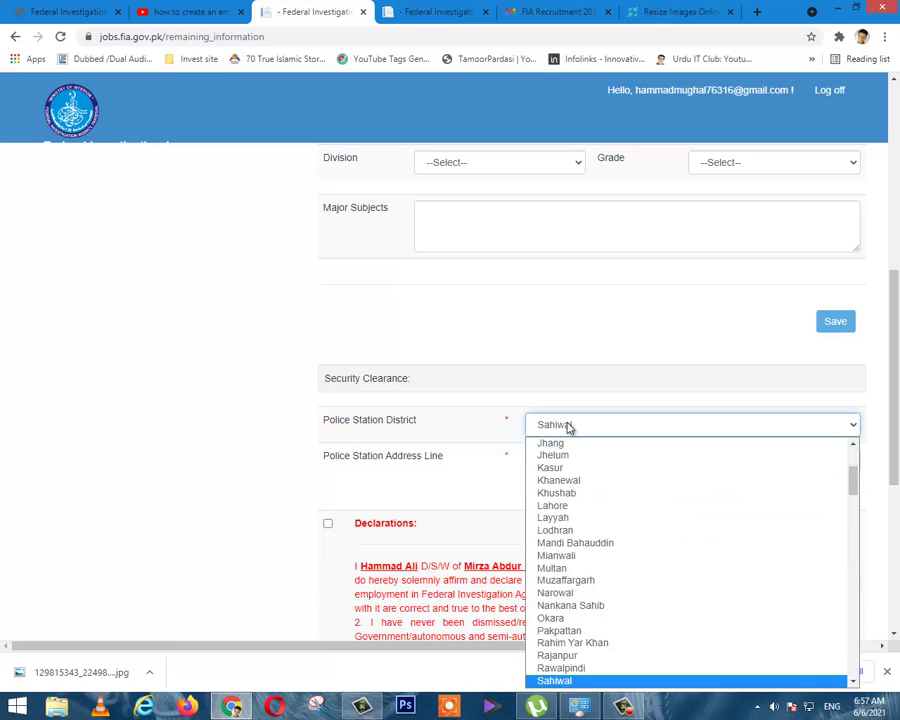
pyautogui.press('Down')
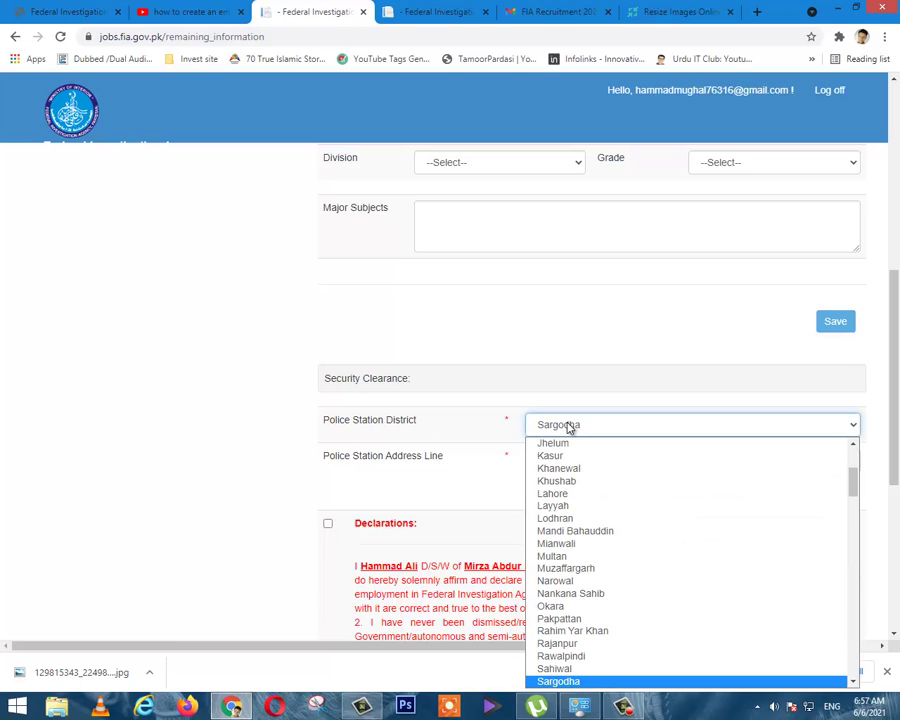
pyautogui.click(560, 680)
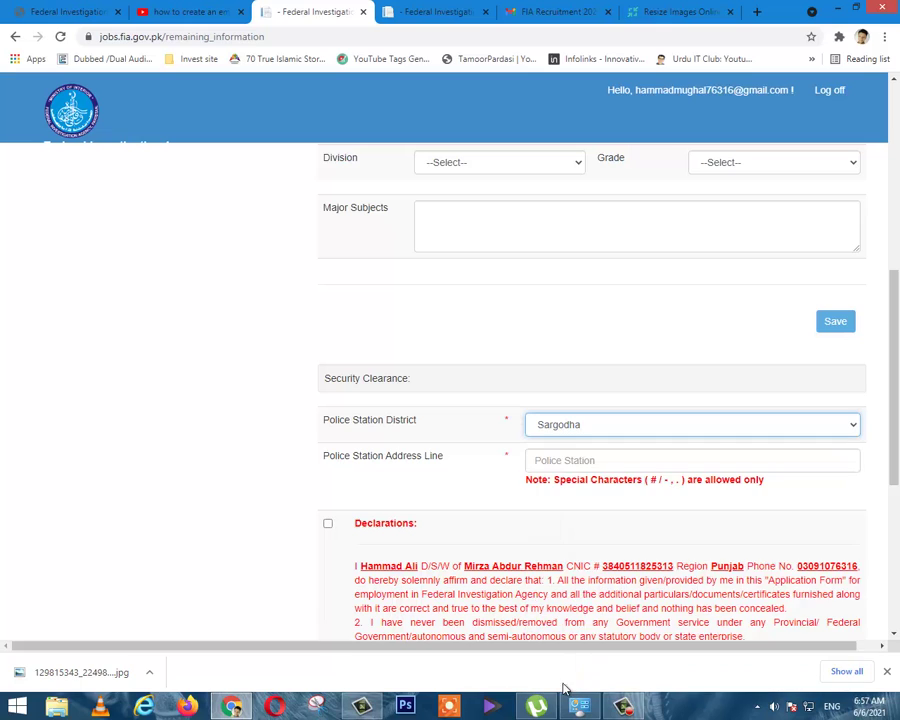
pyautogui.click(547, 458)
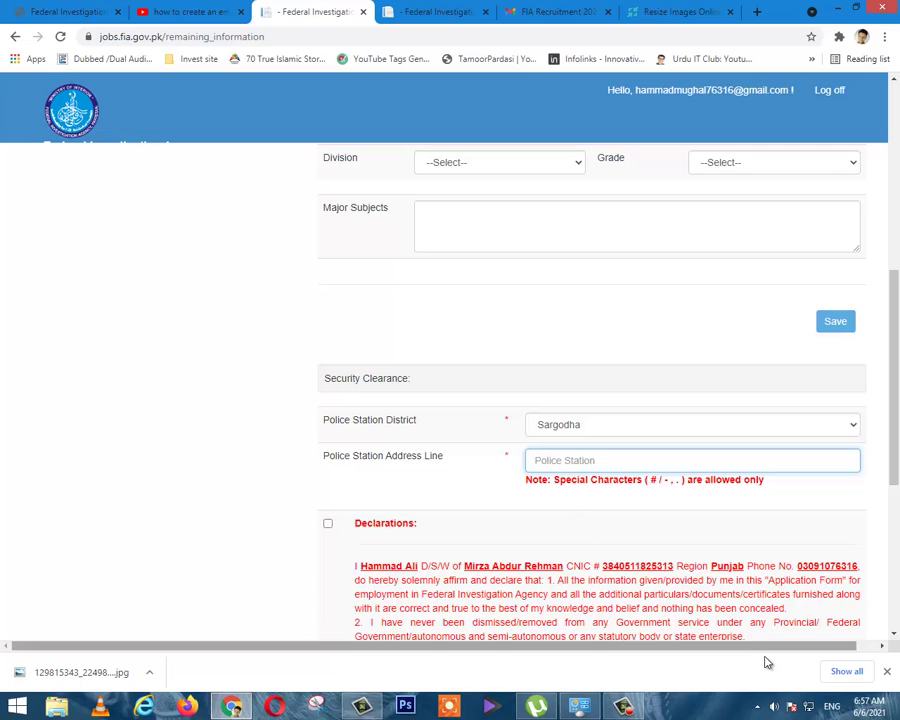
pyautogui.click(622, 706)
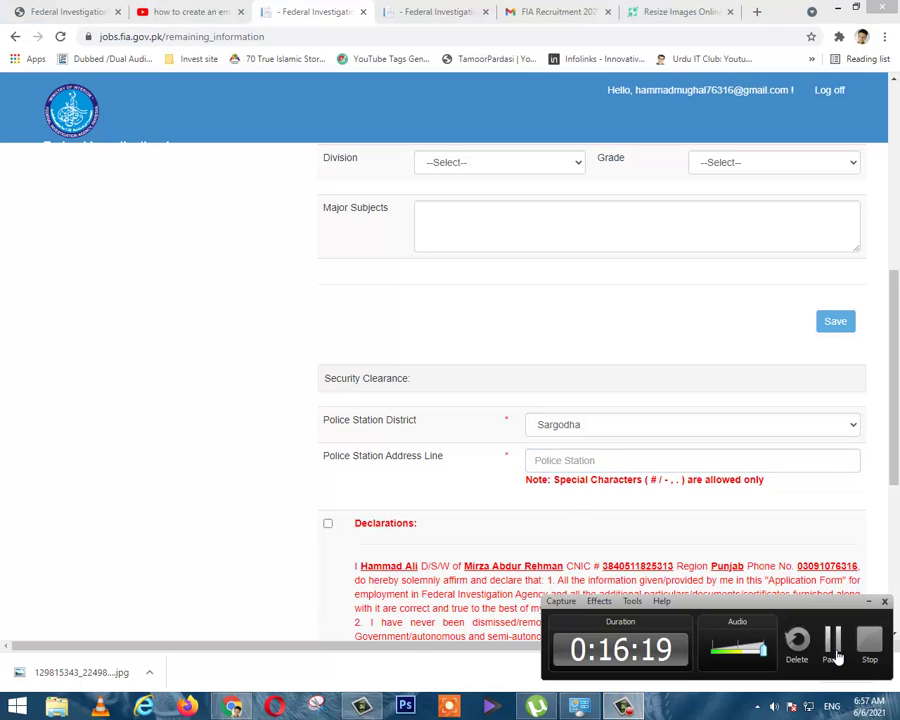
pyautogui.write('Sillanwali')
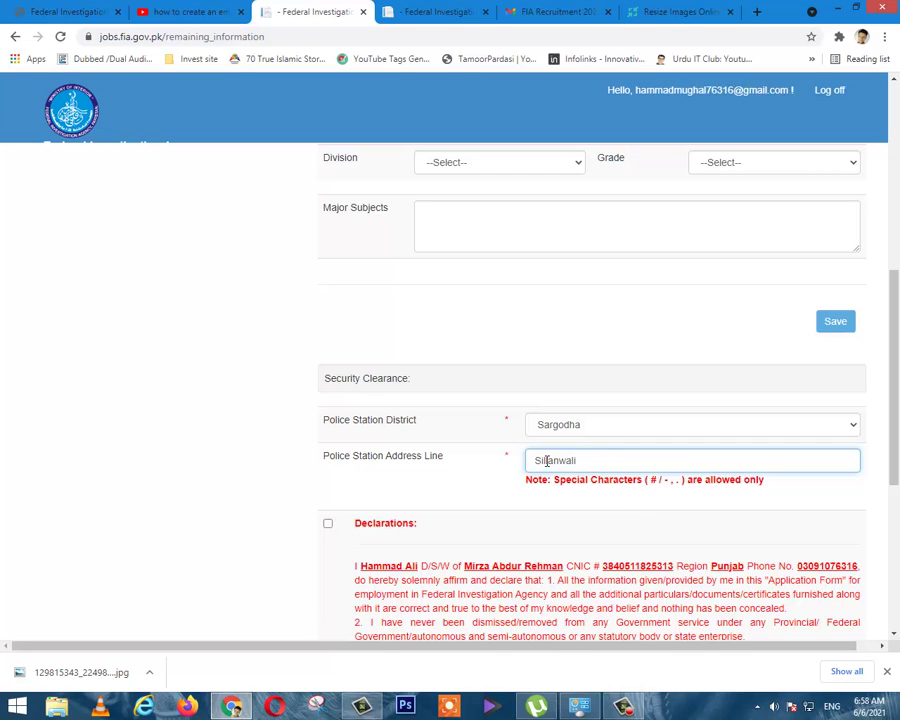
# - Accept the declarations, complete the reCAPTCHA check, submit the application and acknowledge the submission message
pyautogui.scroll(-3, 494, 470)
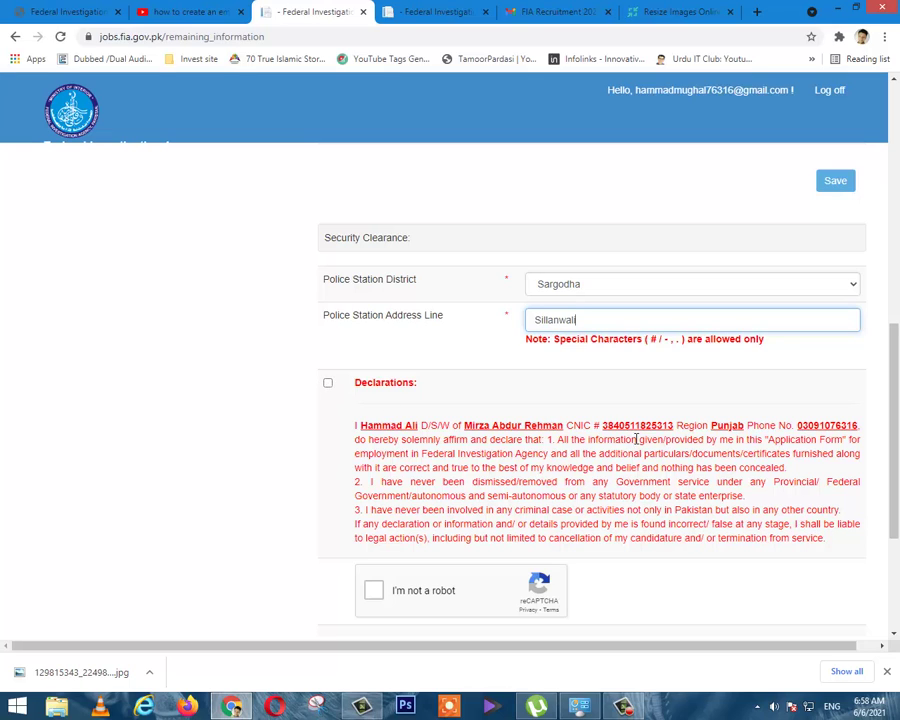
pyautogui.click(328, 385)
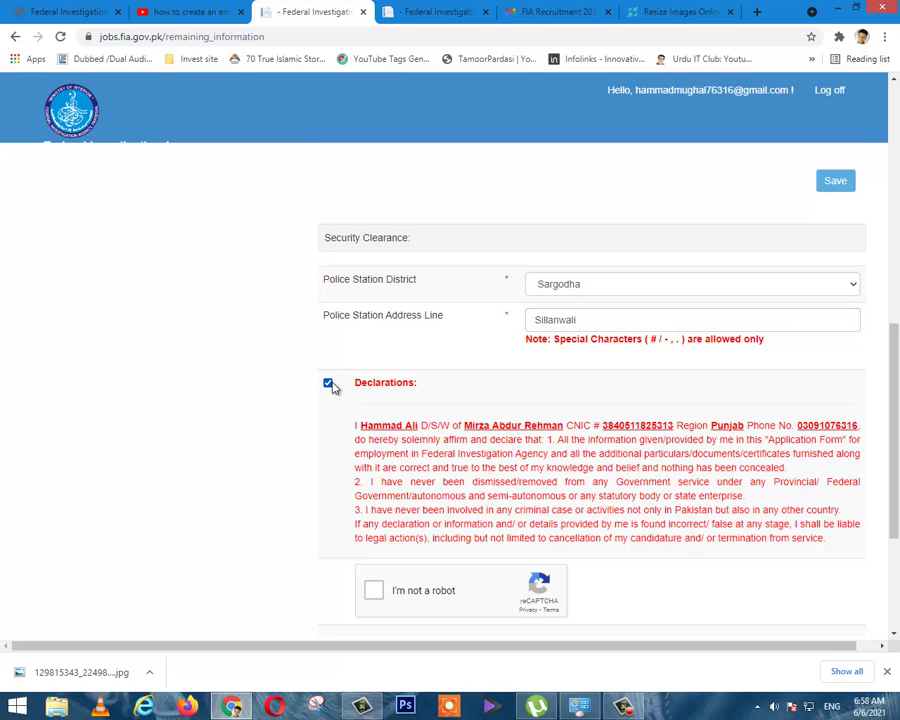
pyautogui.click(374, 592)
pyautogui.scroll(-2, 412, 520)
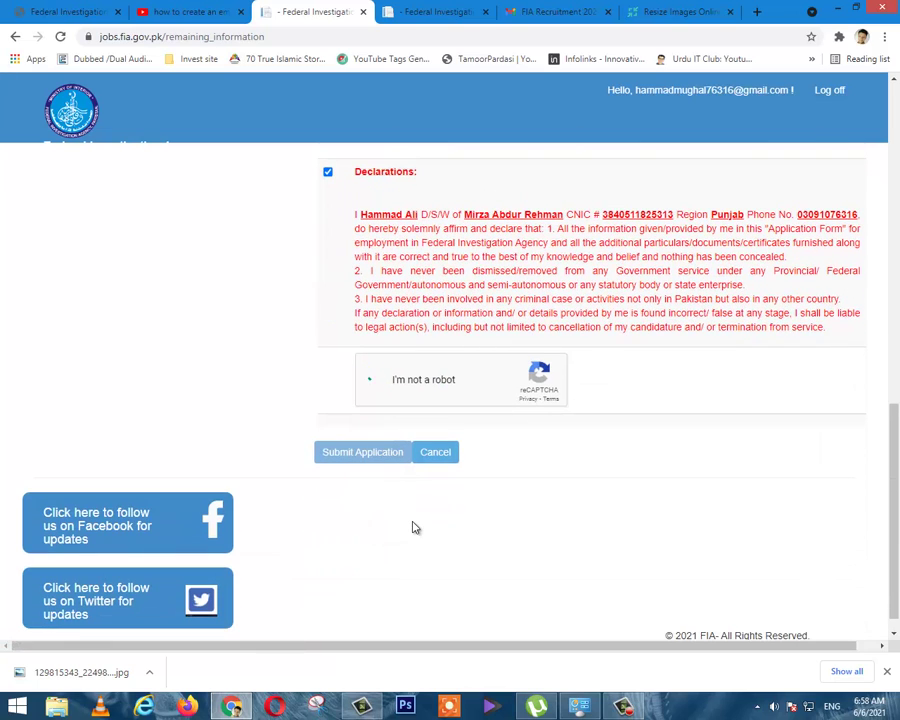
pyautogui.click(360, 455)
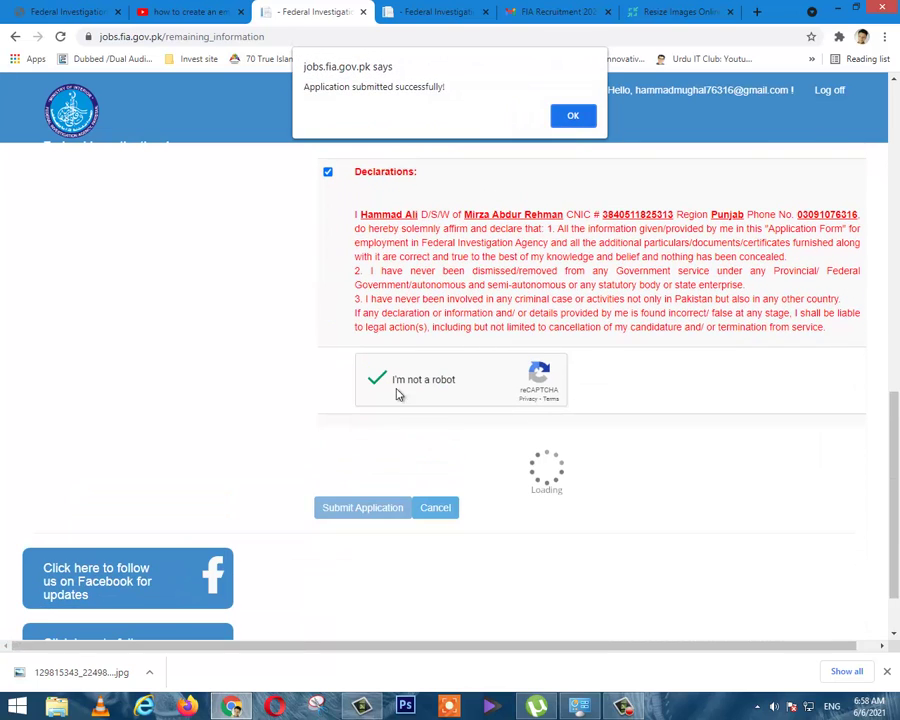
pyautogui.click(572, 116)
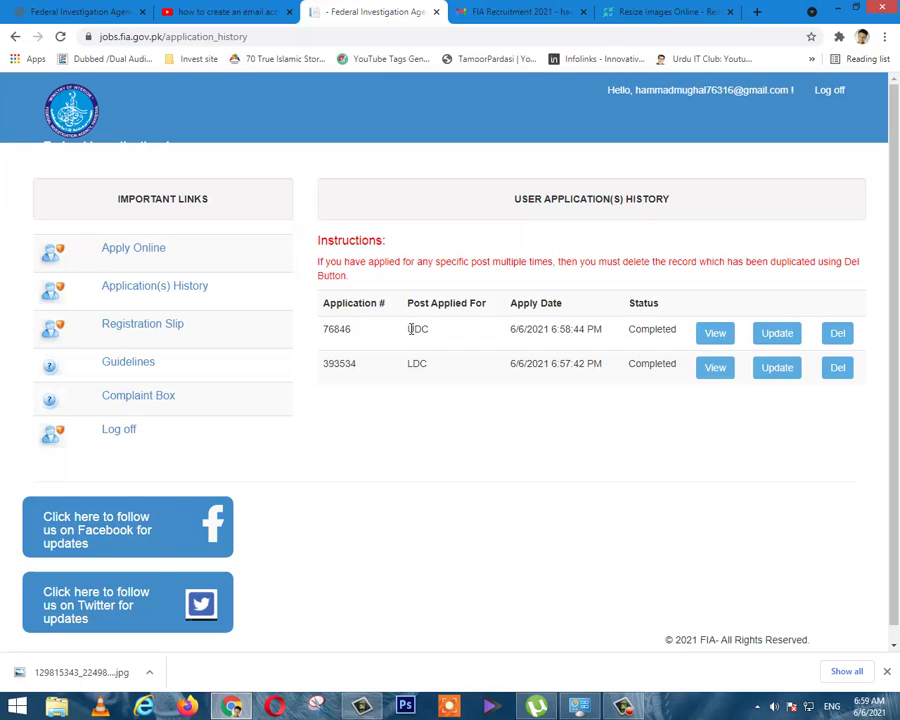
# - Check the LDC entries in the application history and review the full application copy of the earlier entry, returning to the history
pyautogui.doubleClick(421, 329)
pyautogui.click(430, 333)
pyautogui.doubleClick(419, 330)
pyautogui.doubleClick(417, 364)
pyautogui.click(707, 369)
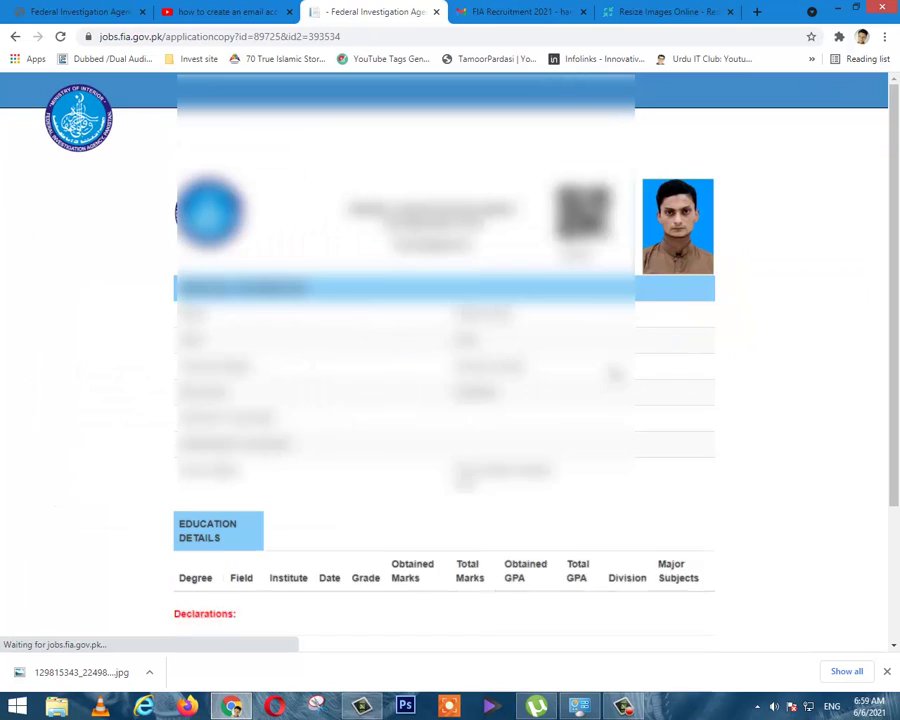
pyautogui.scroll(-2, 450, 380)
pyautogui.scroll(1, 450, 380)
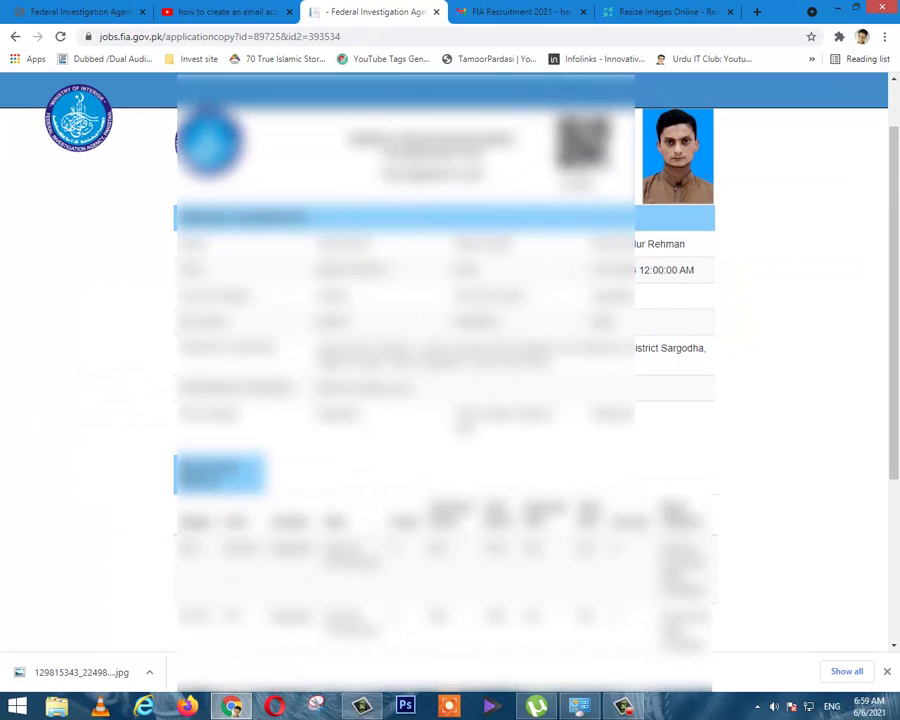
pyautogui.scroll(-5, 422, 301)
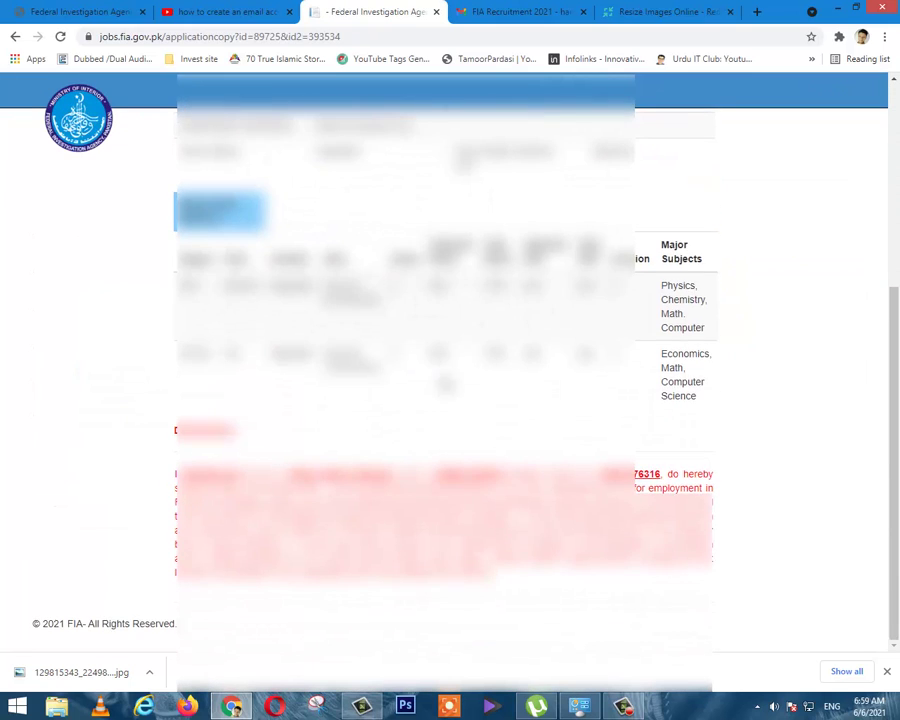
pyautogui.scroll(6, 160, 135)
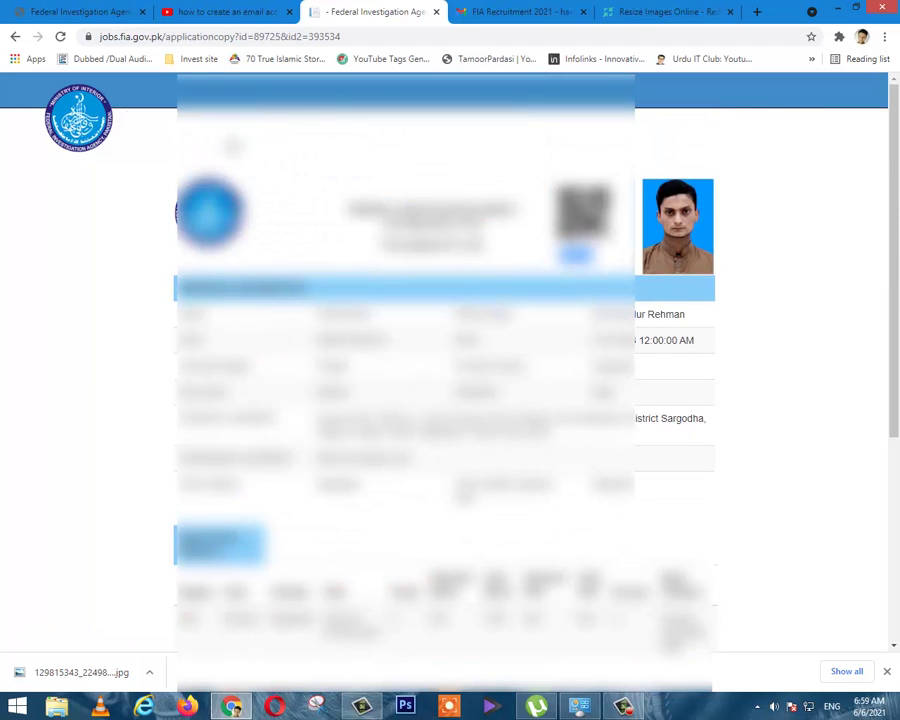
pyautogui.click(15, 37)
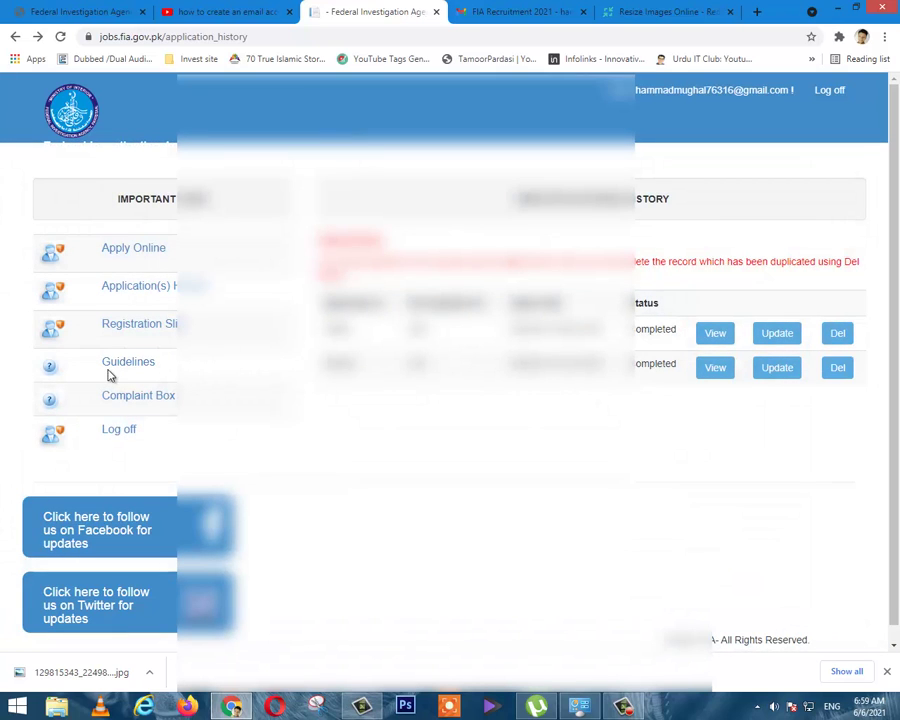
# - Open the registration slip for the second listed LDC application and dismiss its print preview without printing
pyautogui.click(139, 333)
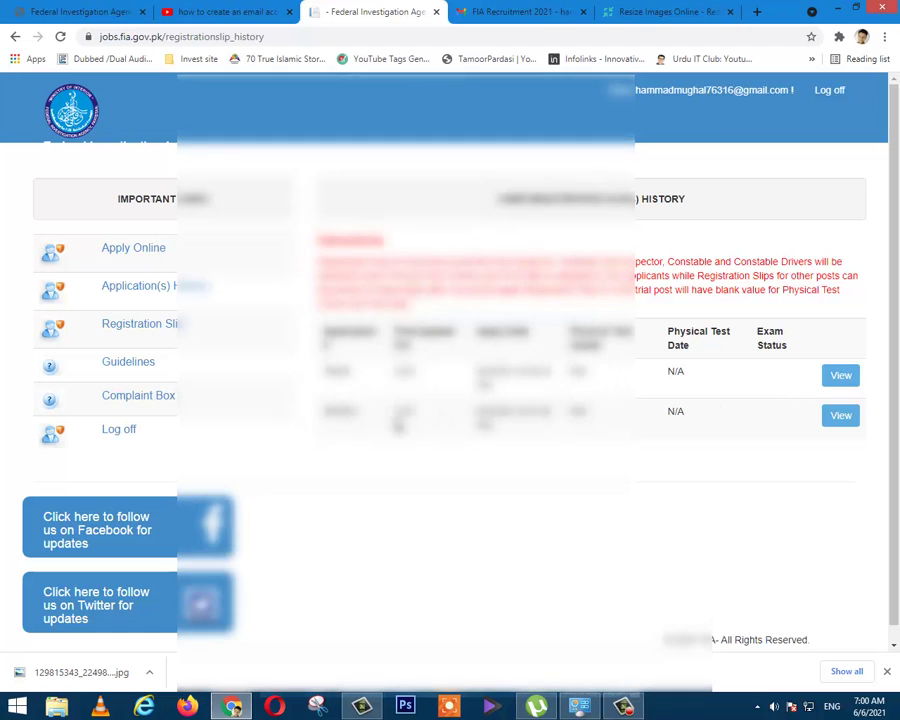
pyautogui.click(848, 422)
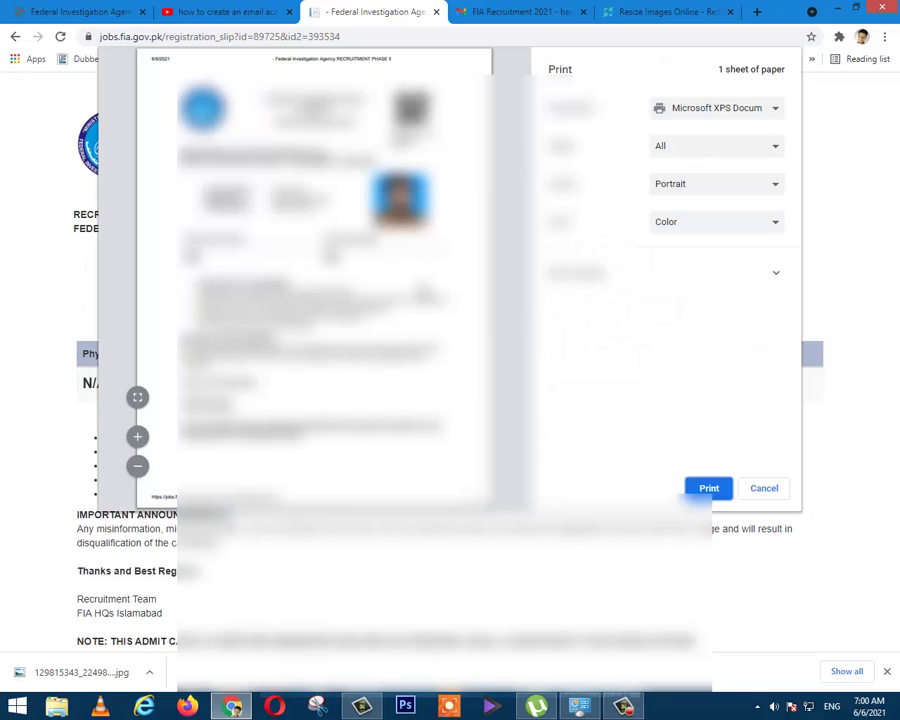
pyautogui.click(765, 489)
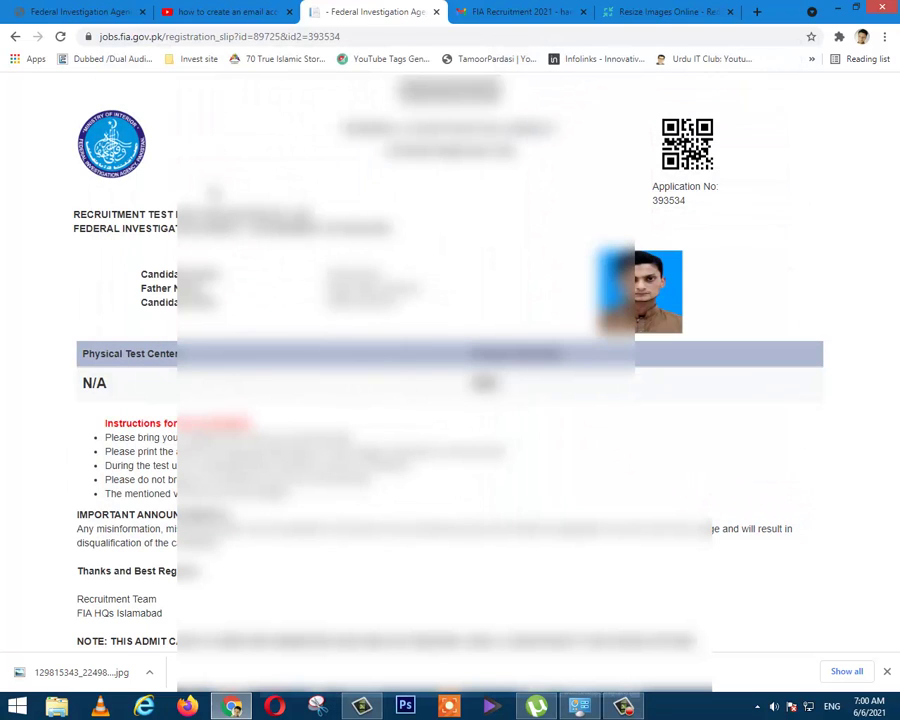